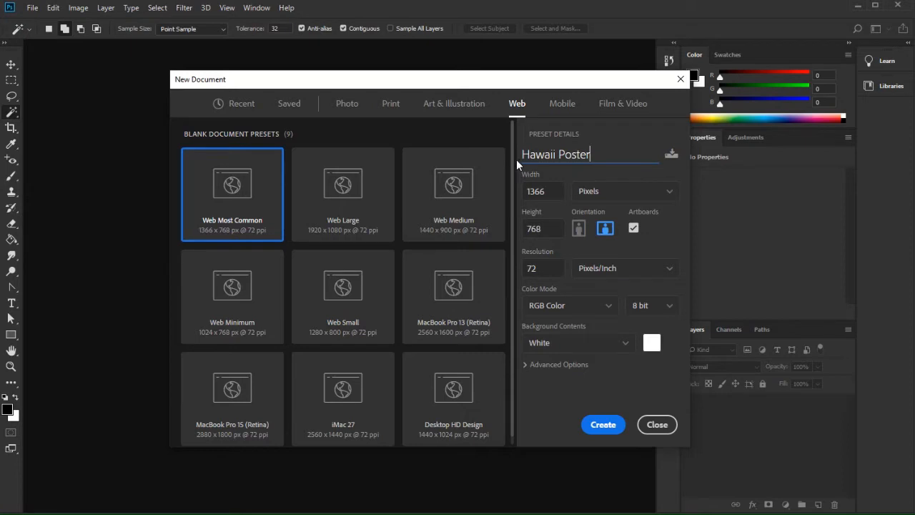
Name the new web document Hawaii Poster 1 and create it at 1366 x 768 pixels in RGB Color.
text(1)
click(614, 305)
click(615, 306)
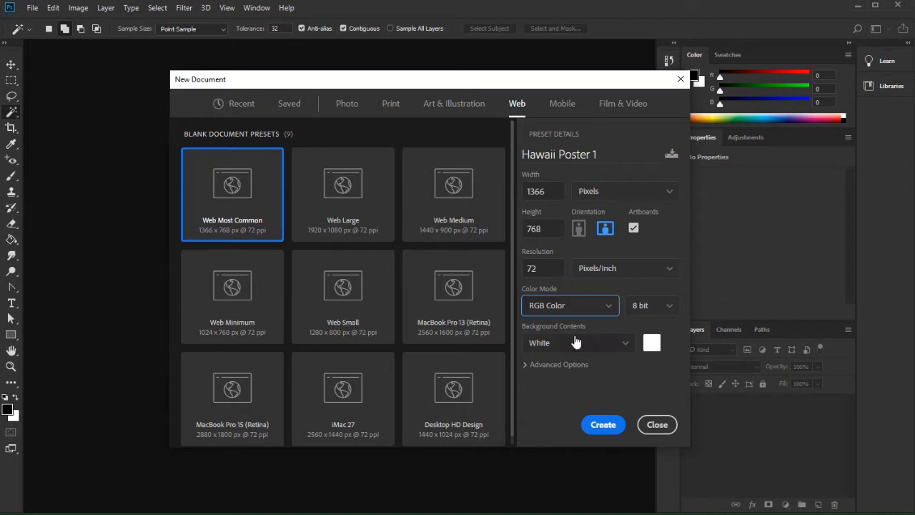
click(610, 425)
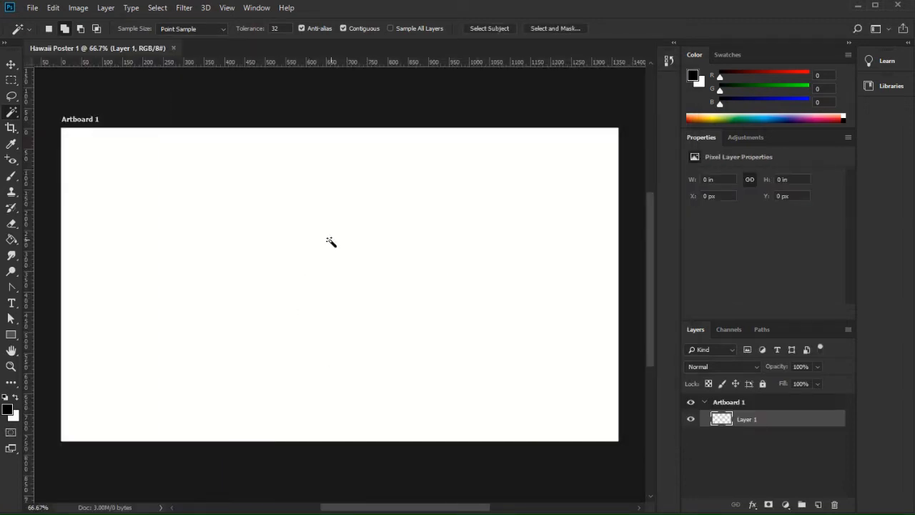
Place Picture1 as an embedded image from the Project 3 resources folder inside Adobe ACA Projects on OneDrive.
click(13, 67)
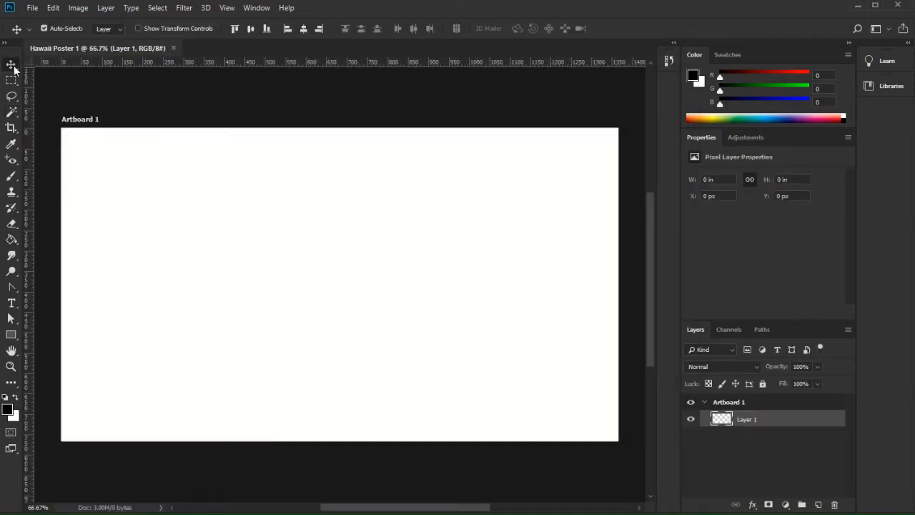
click(32, 7)
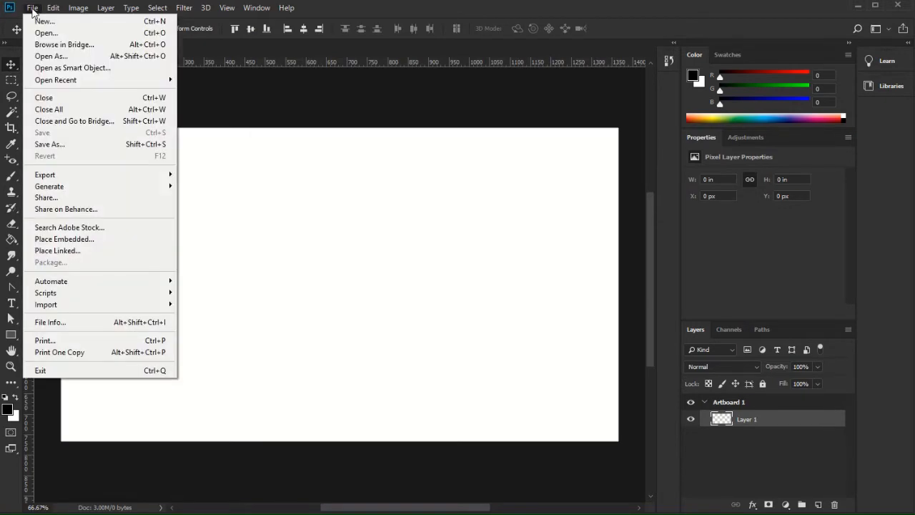
click(69, 240)
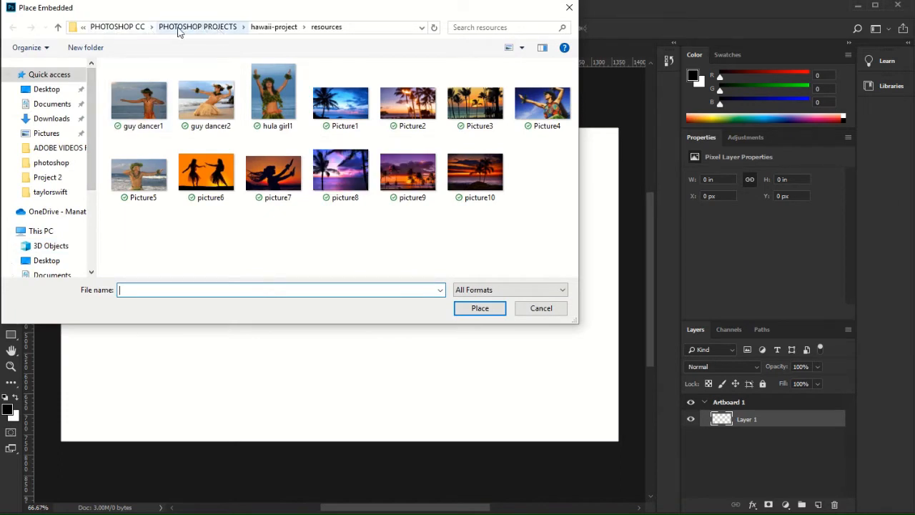
click(47, 215)
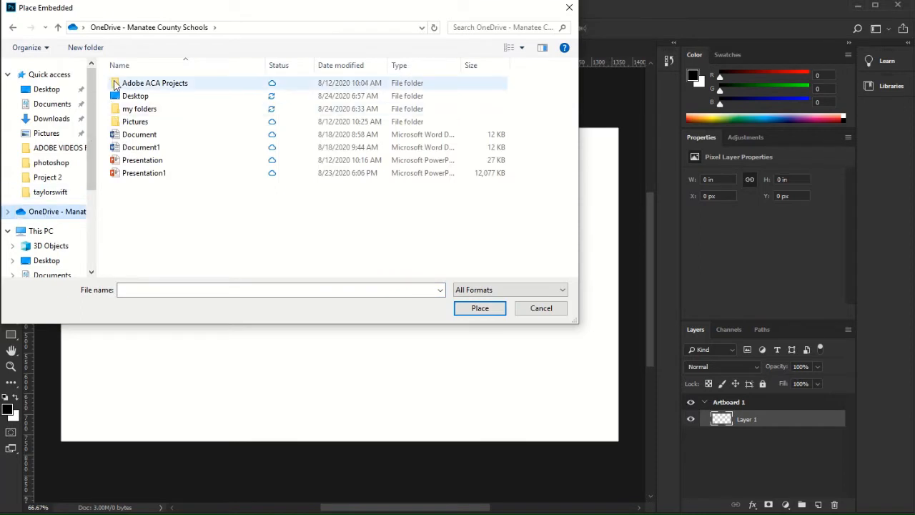
double_click(117, 84)
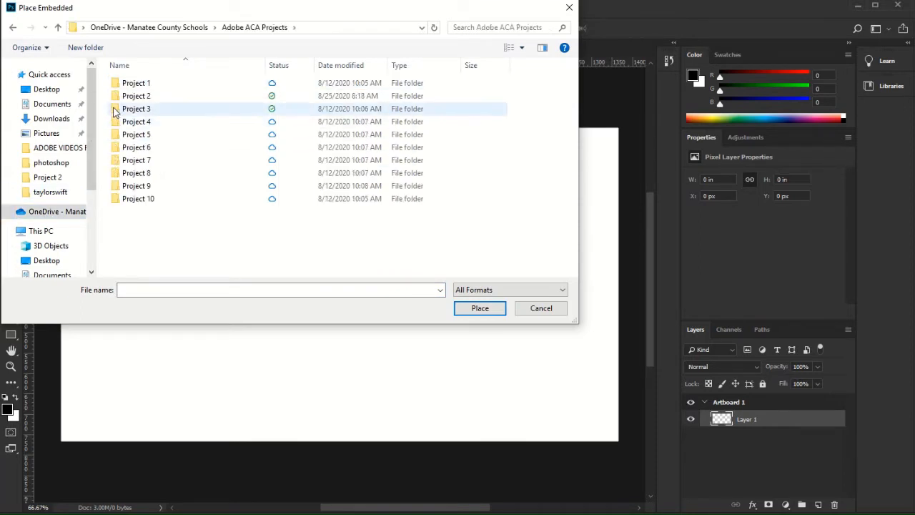
double_click(115, 109)
double_click(113, 84)
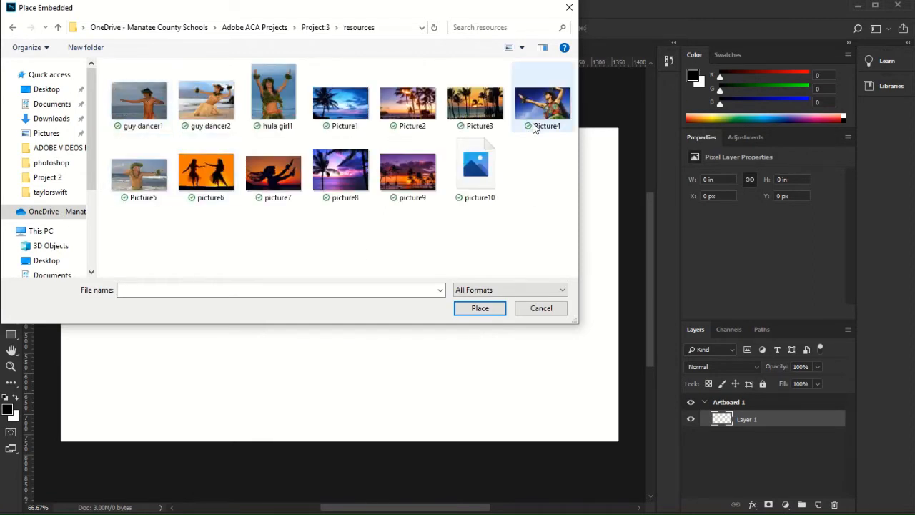
click(341, 104)
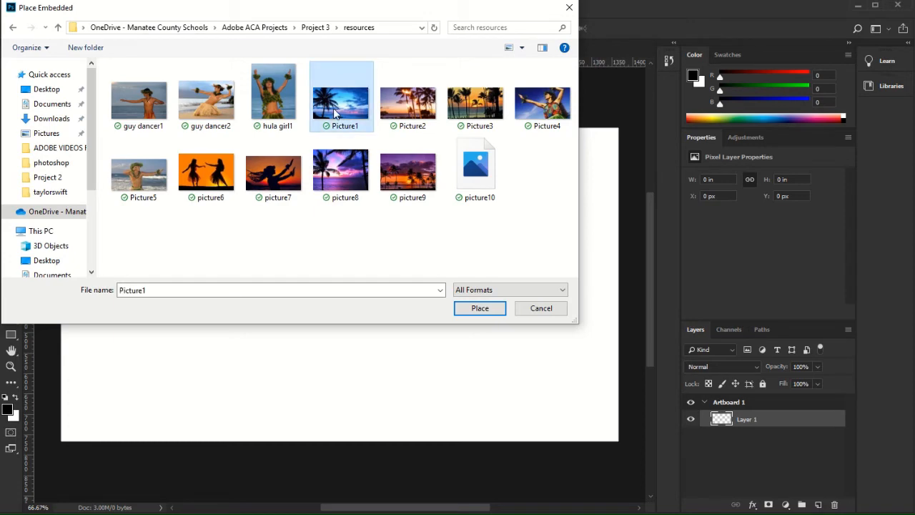
click(477, 308)
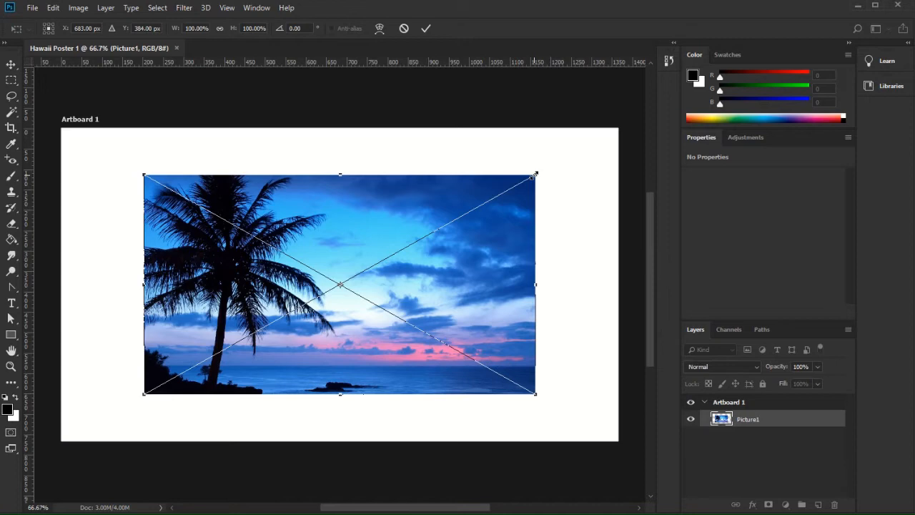
Scale Picture1 up to about 142% so it fills the whole artboard, and commit the placement.
drag(537, 173, 619, 129)
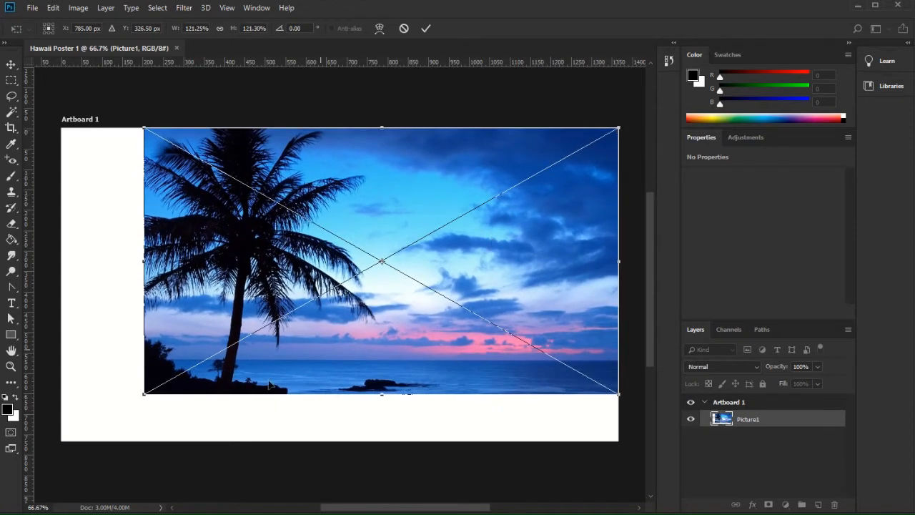
drag(142, 395, 59, 439)
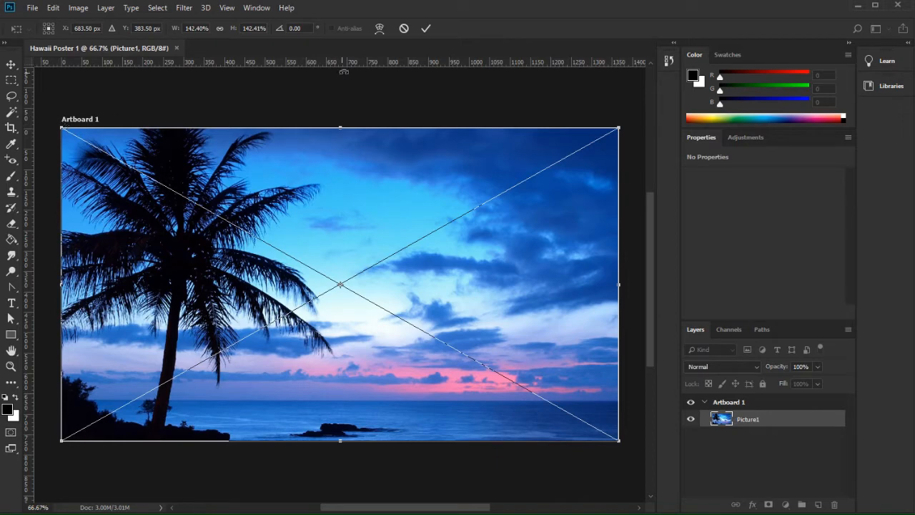
click(426, 29)
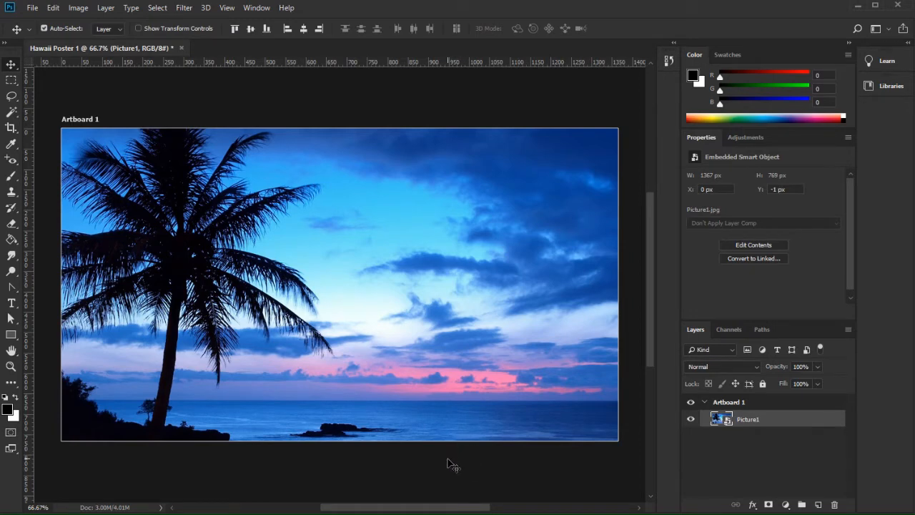
Place the hula girl1 image from the Project 3 resources folder as an embedded image.
click(32, 9)
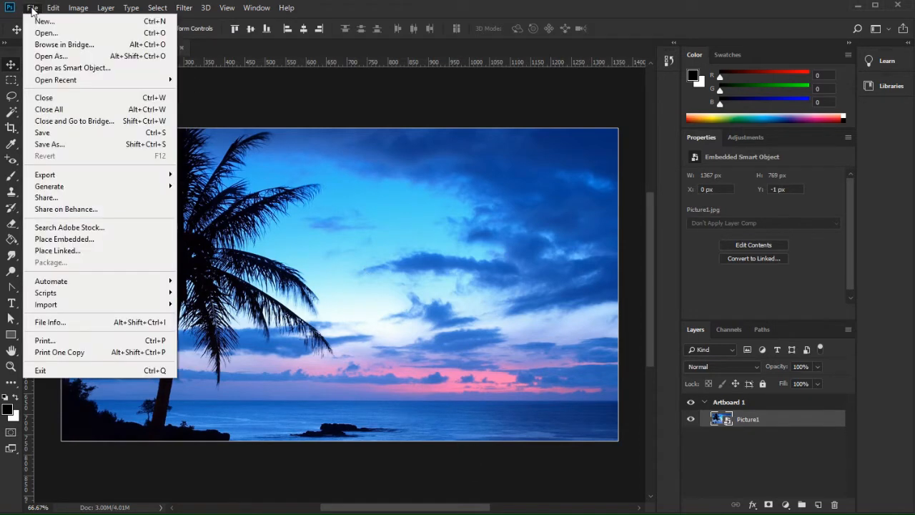
click(60, 240)
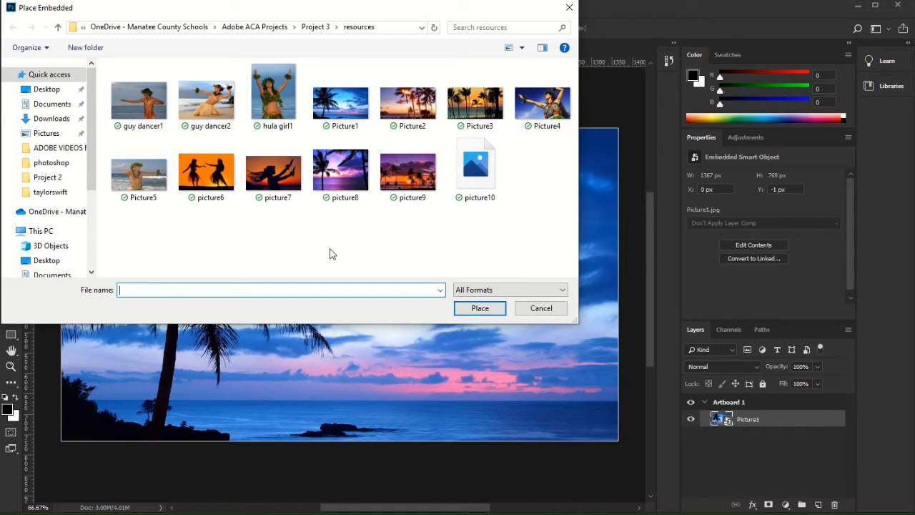
click(276, 91)
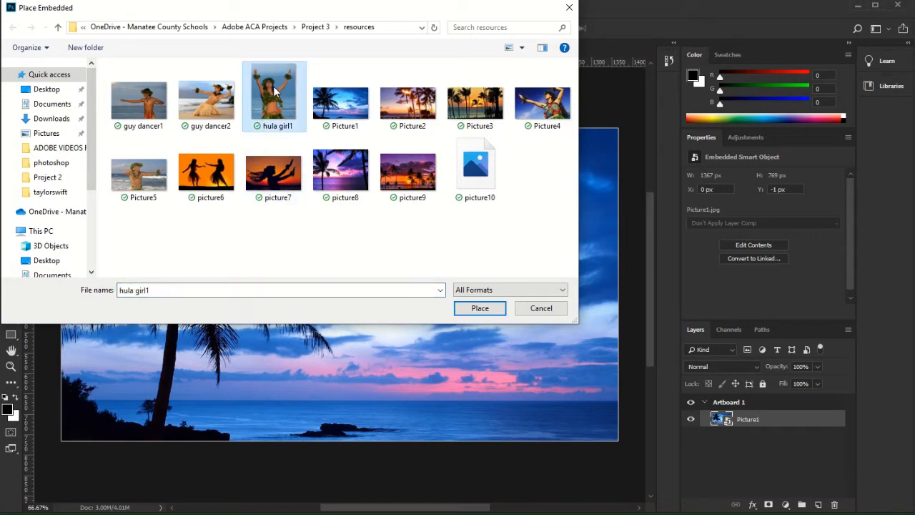
click(480, 308)
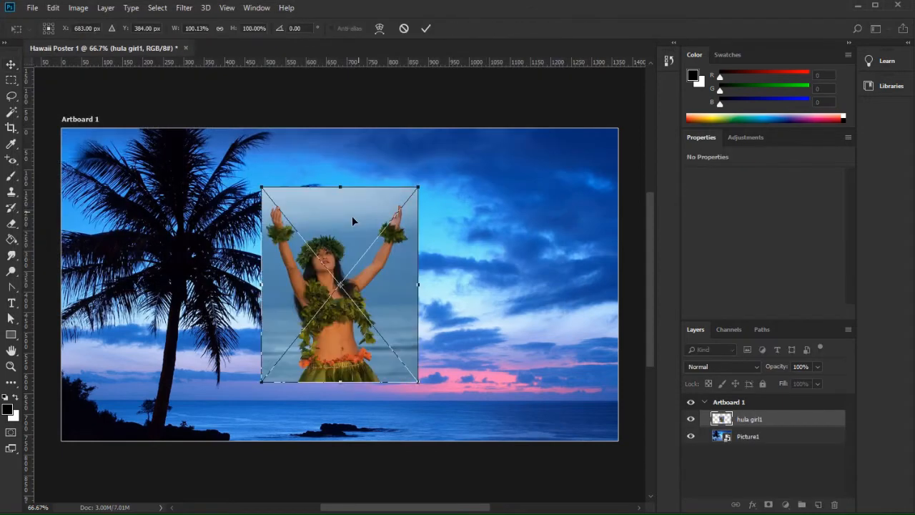
Enlarge the hula girl1 image to about 160%, filling the artboard's height, and position it slightly in from the artboard's right edge.
drag(335, 286, 537, 342)
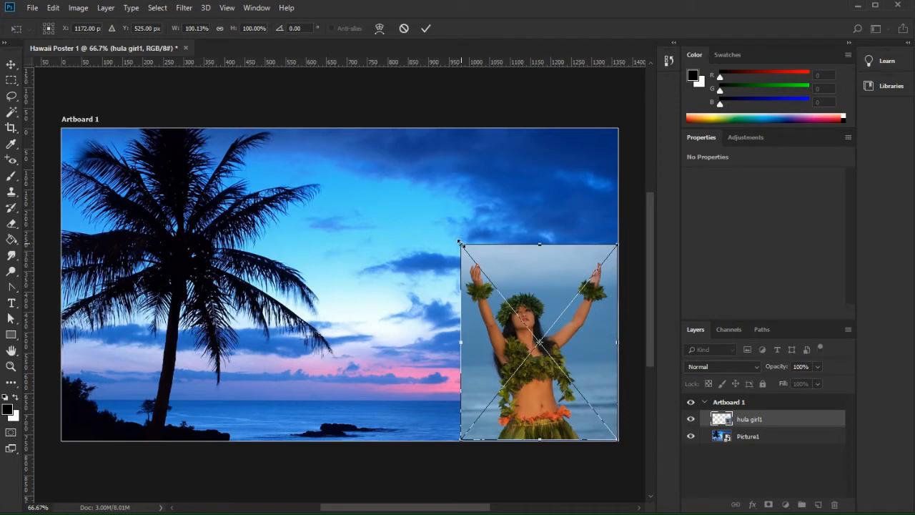
drag(459, 243, 333, 153)
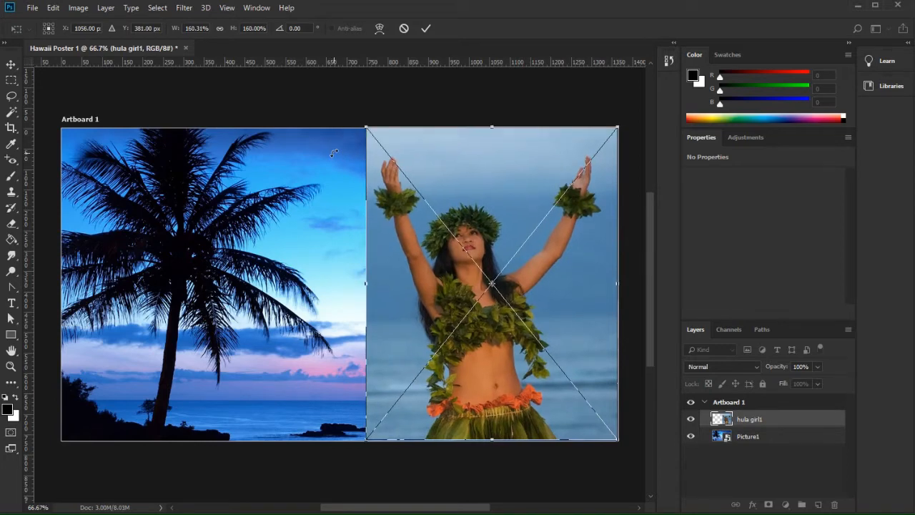
click(424, 30)
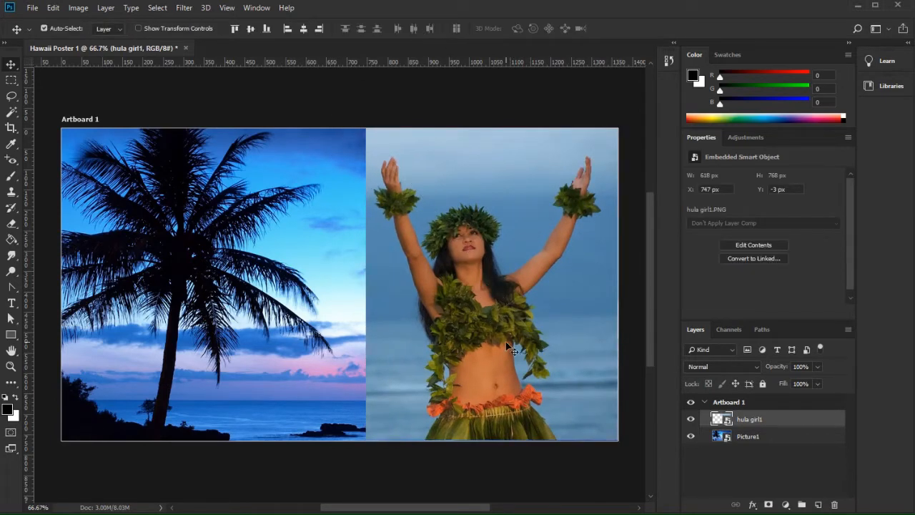
drag(507, 347, 493, 345)
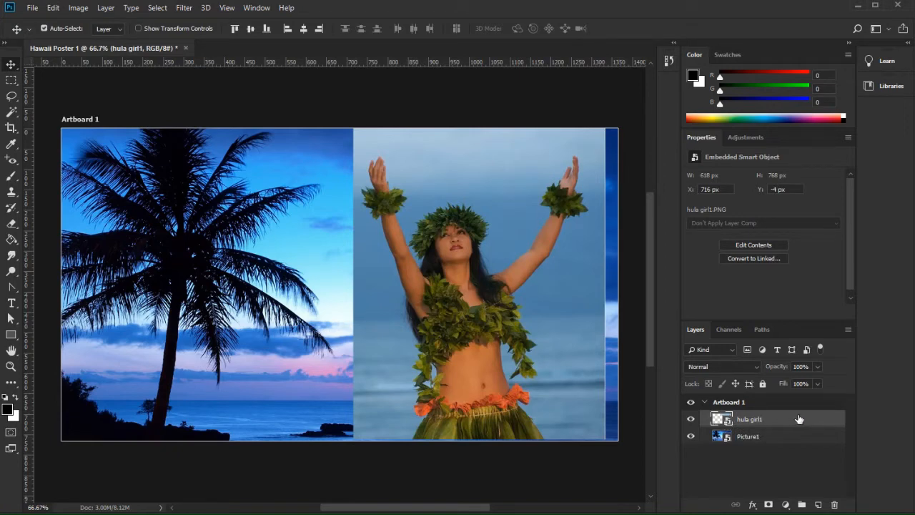
Rasterize the hula girl1 and Picture1 layers.
click(848, 329)
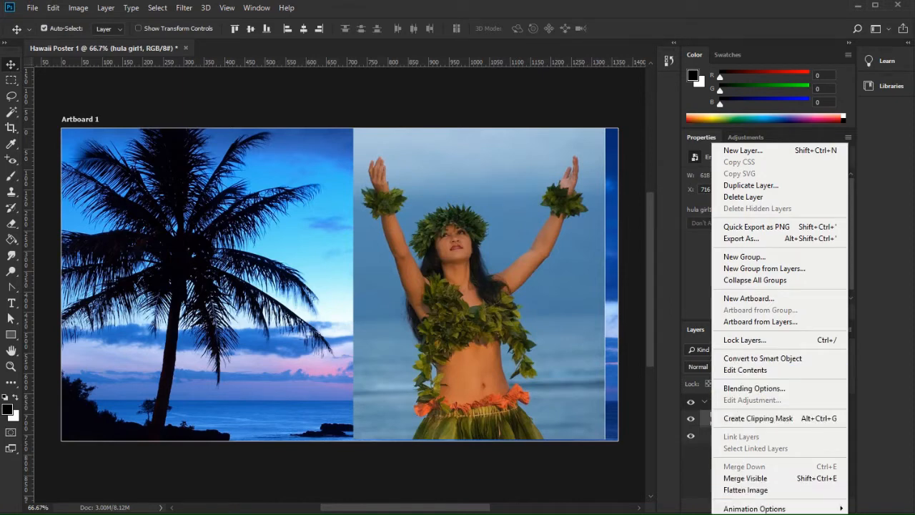
click(858, 308)
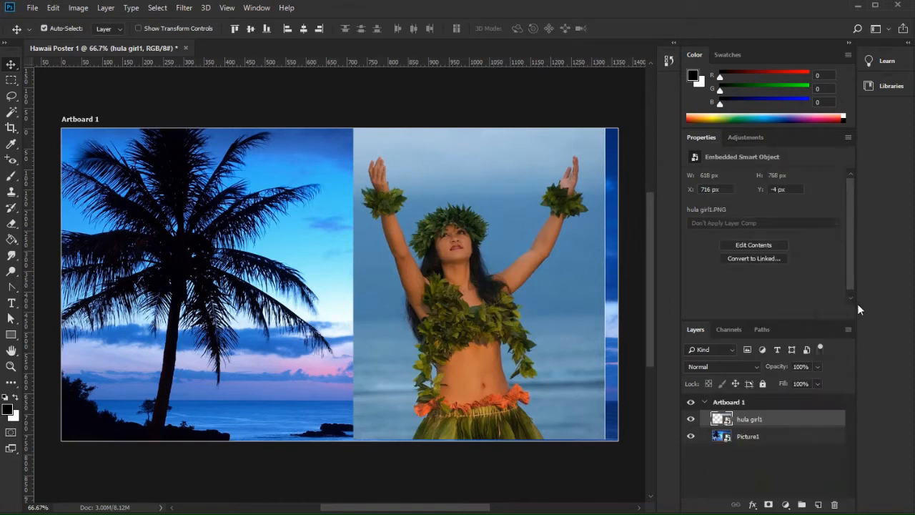
right_click(779, 419)
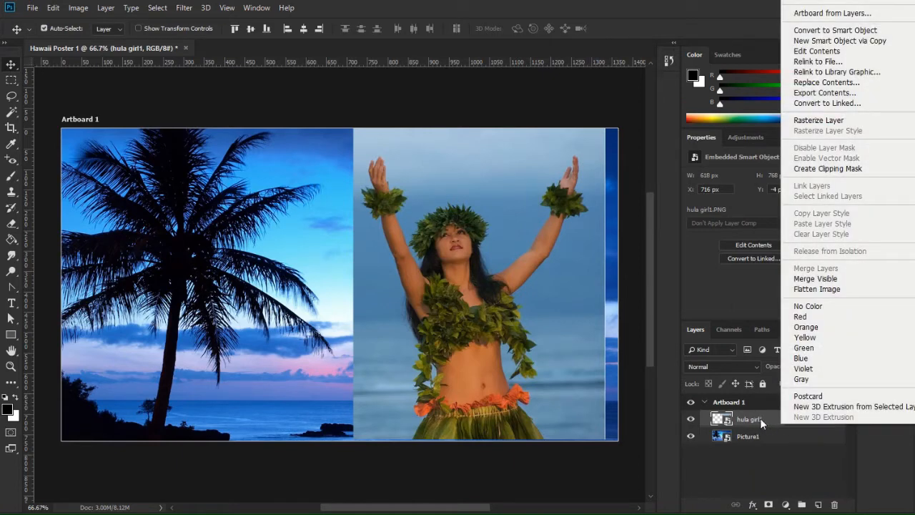
click(812, 120)
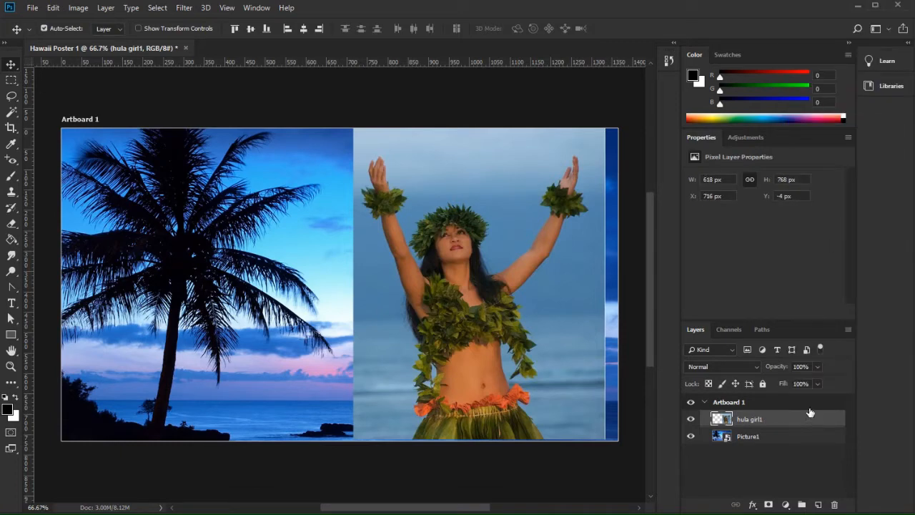
click(795, 435)
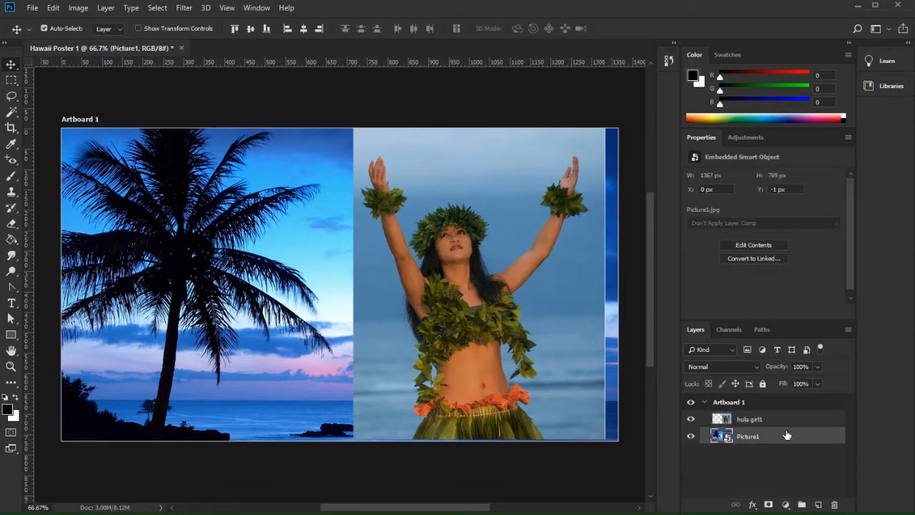
right_click(786, 436)
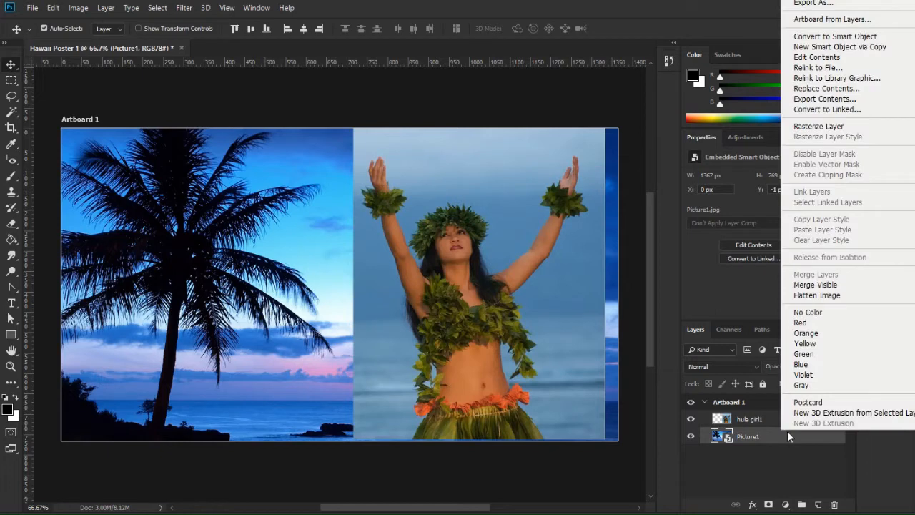
click(812, 127)
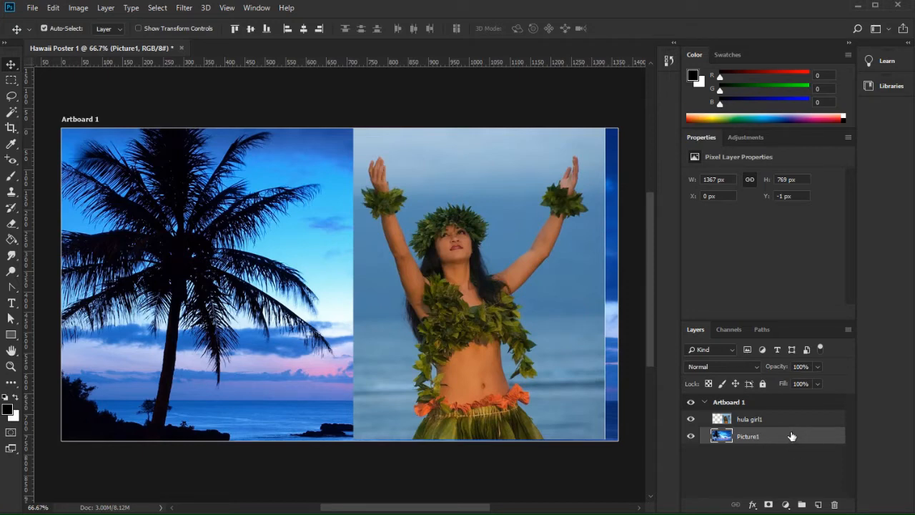
Duplicate the Picture1 layer within Artboard 1 and name the copy clipping.
click(848, 329)
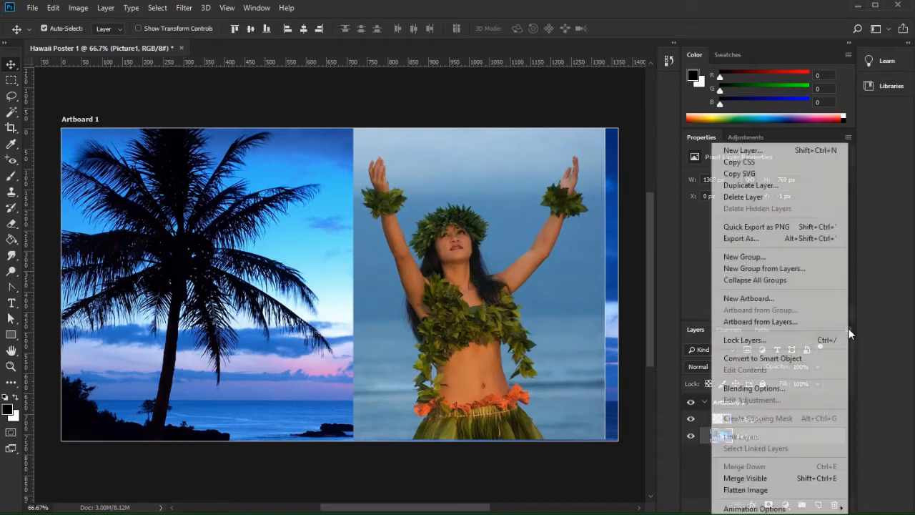
click(749, 185)
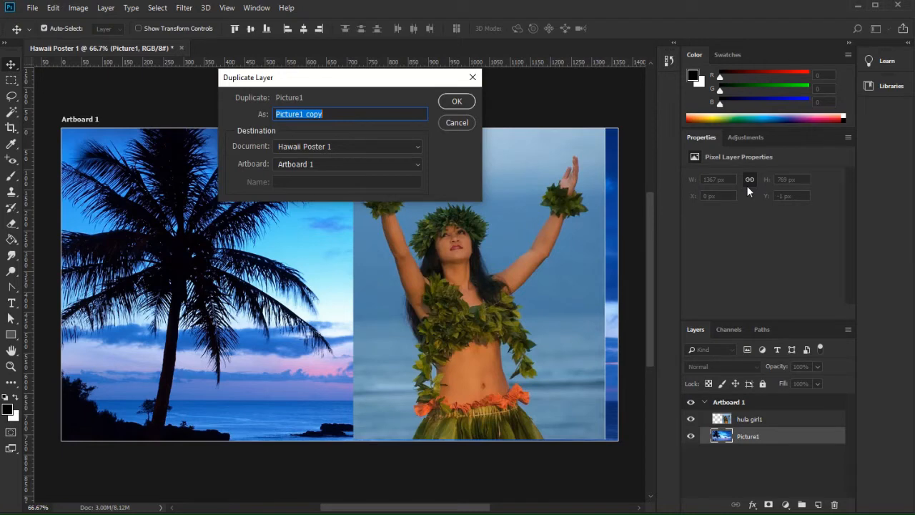
text(clipping)
click(457, 102)
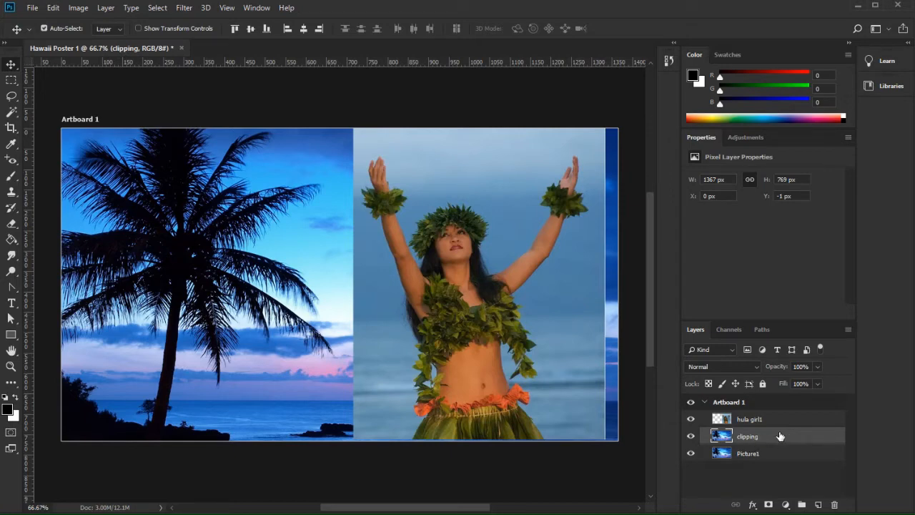
Select the pale sky above the dancer on the hula girl1 layer with the Magic Wand as a new selection.
click(799, 420)
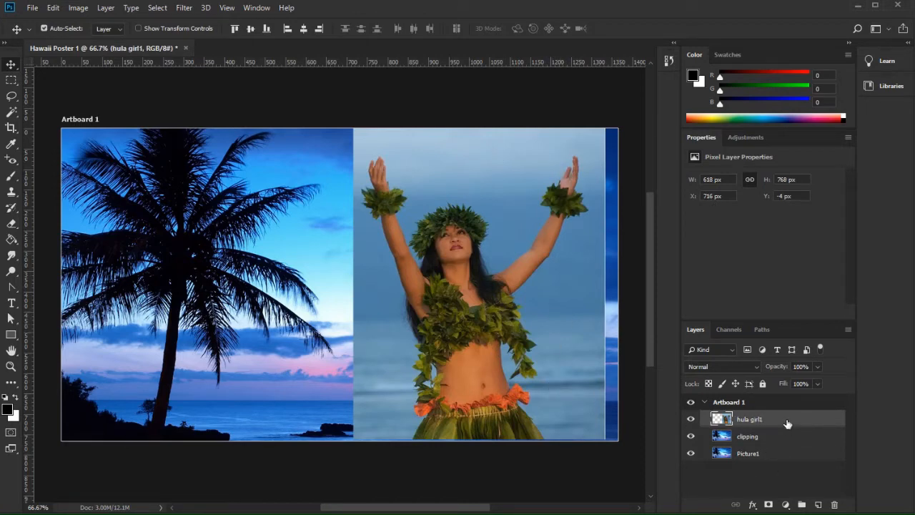
click(12, 111)
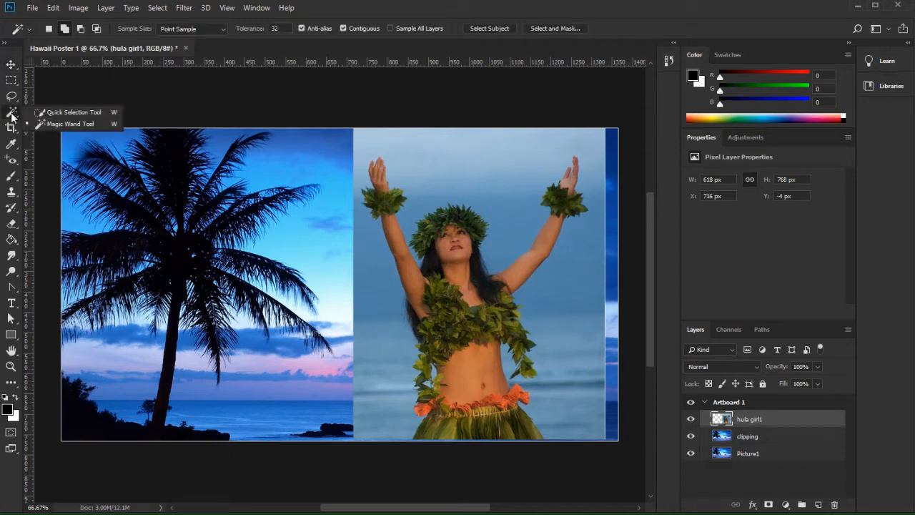
click(88, 125)
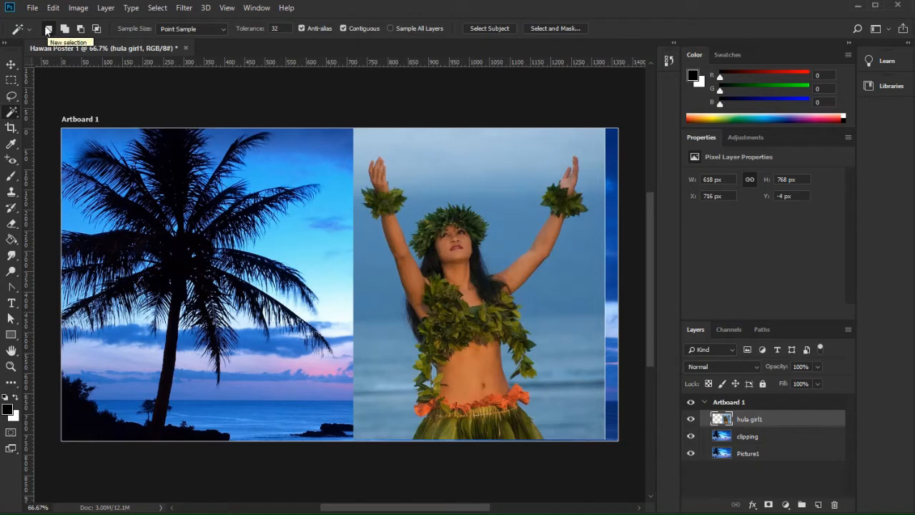
click(457, 162)
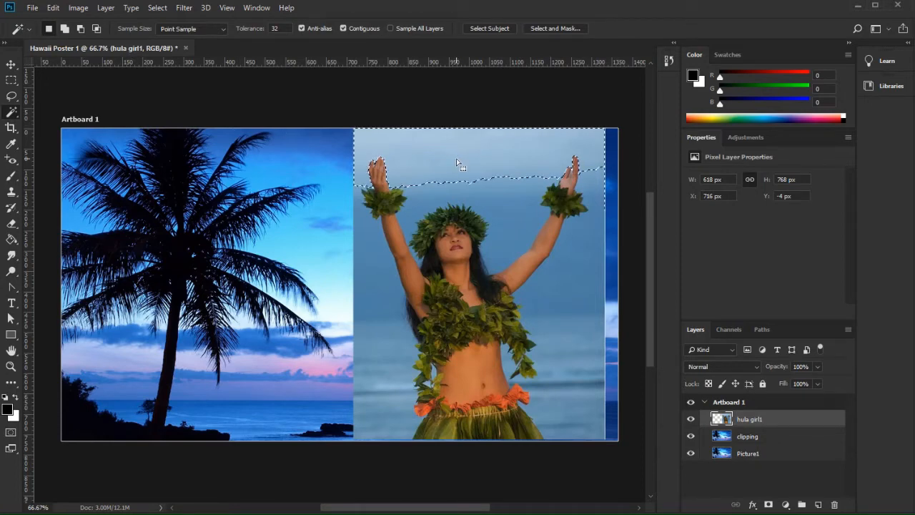
Add the remaining sky and sea around the dancer to the Magic Wand selection, including the strips left near the waterline.
click(64, 27)
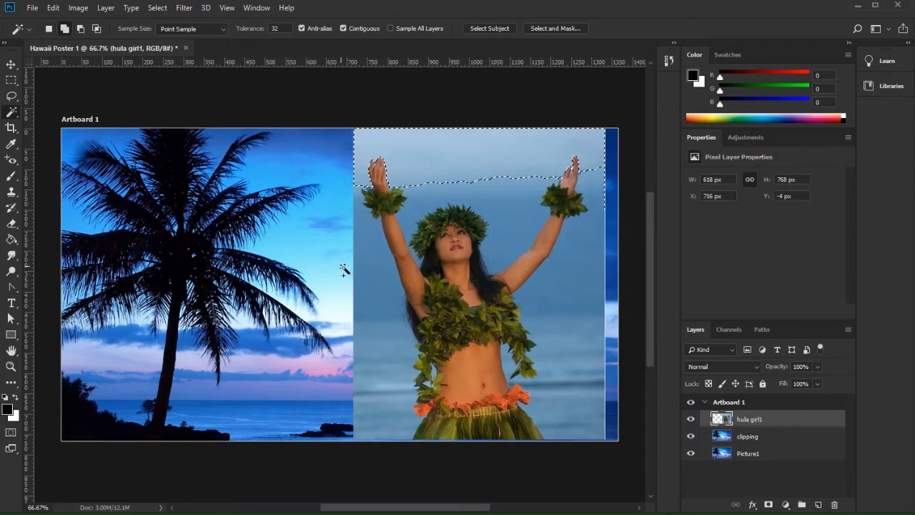
click(384, 362)
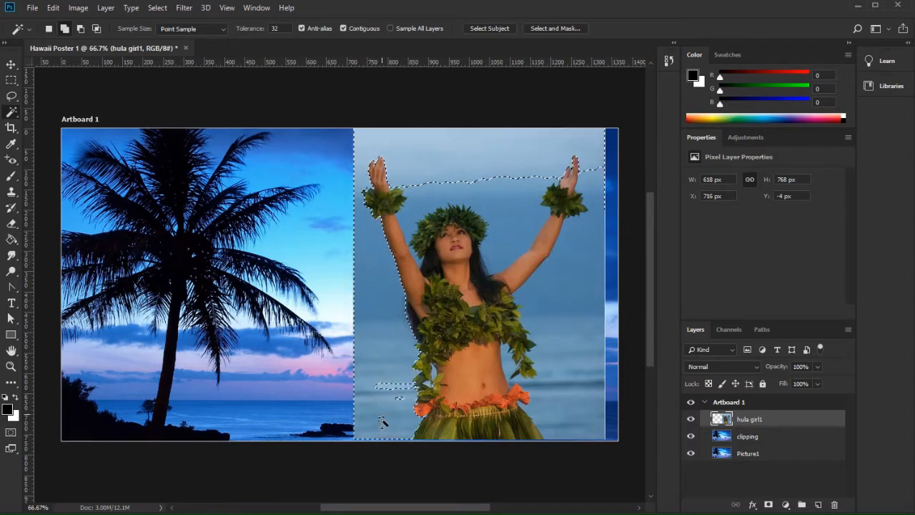
click(397, 391)
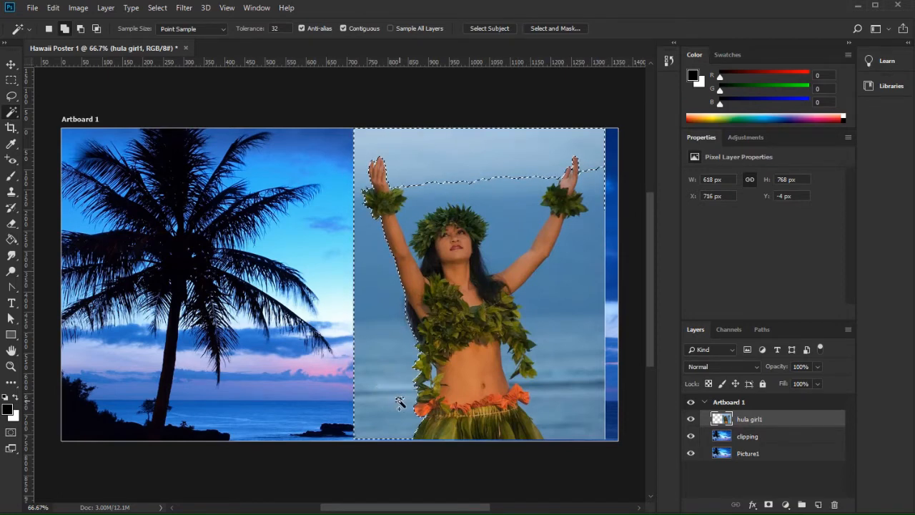
click(583, 412)
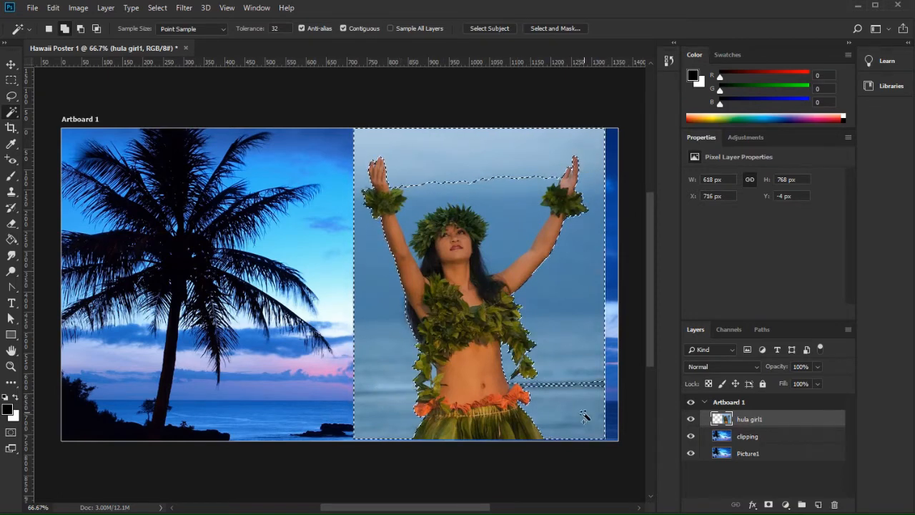
click(499, 184)
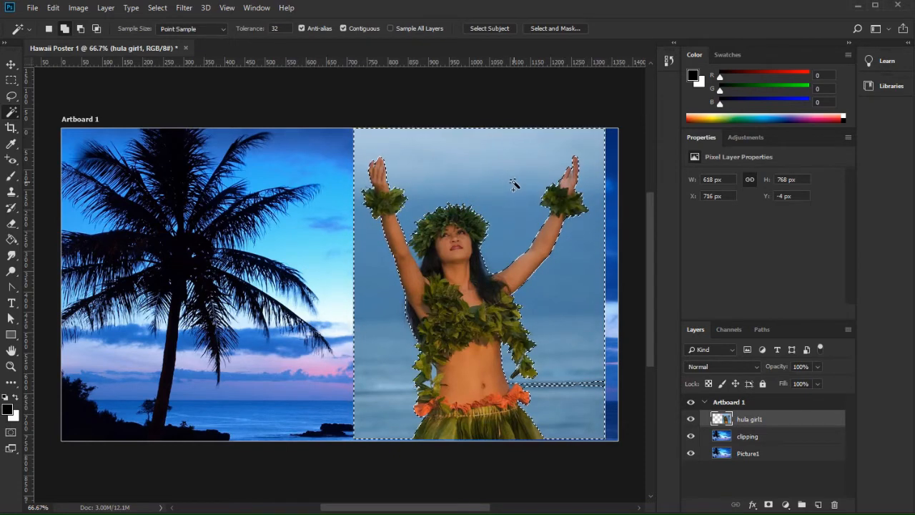
click(593, 390)
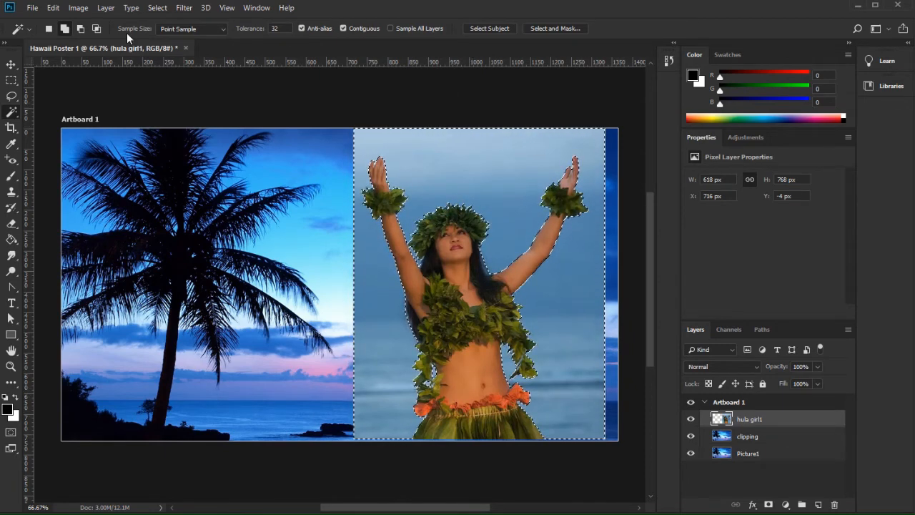
Open the background selection in Select and Mask and compare the Marching Ants, On Black and Black & White views, ending with Onion Skin.
click(566, 29)
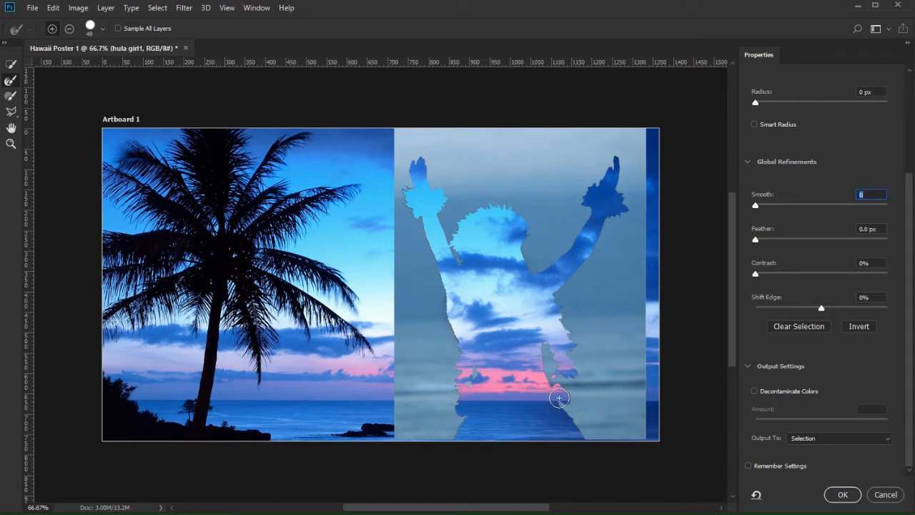
drag(911, 195, 901, 82)
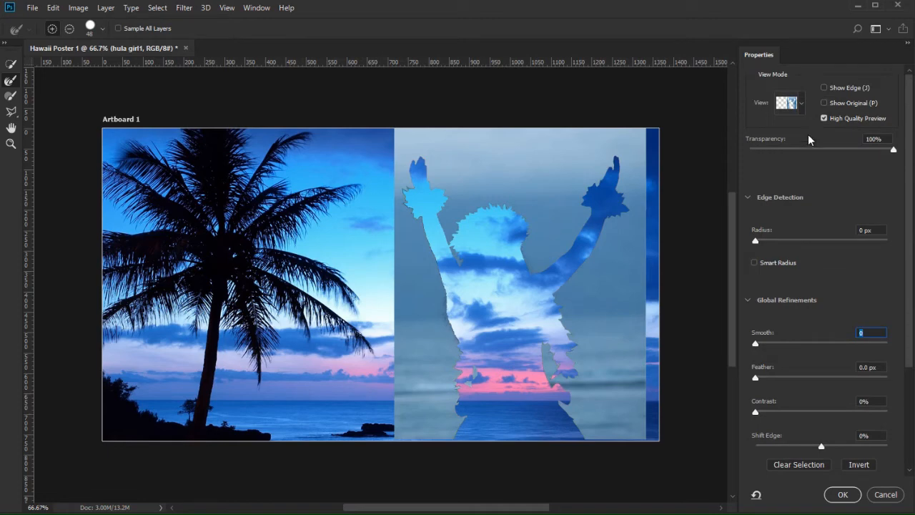
click(802, 105)
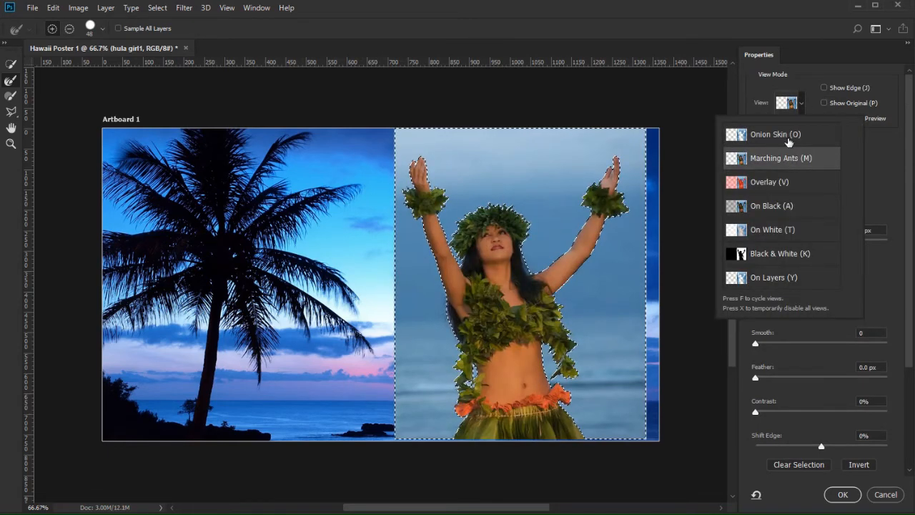
click(802, 103)
click(801, 106)
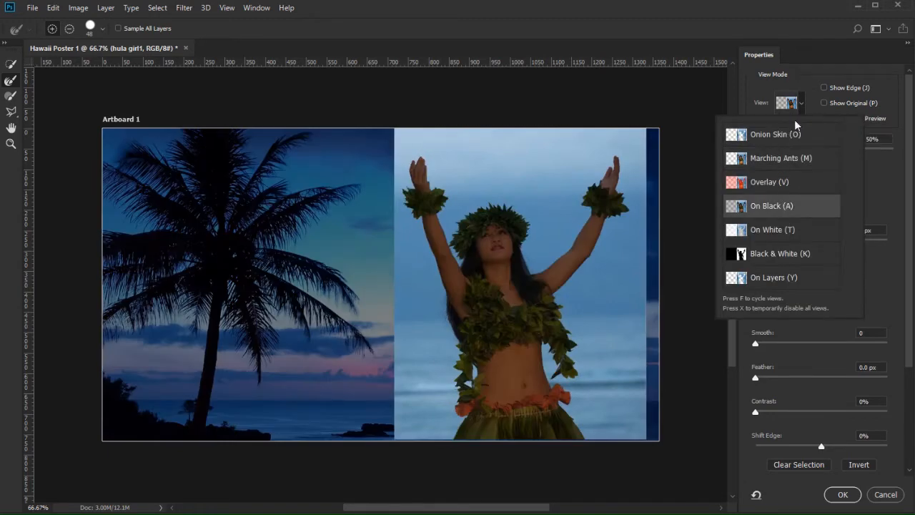
click(800, 103)
click(802, 104)
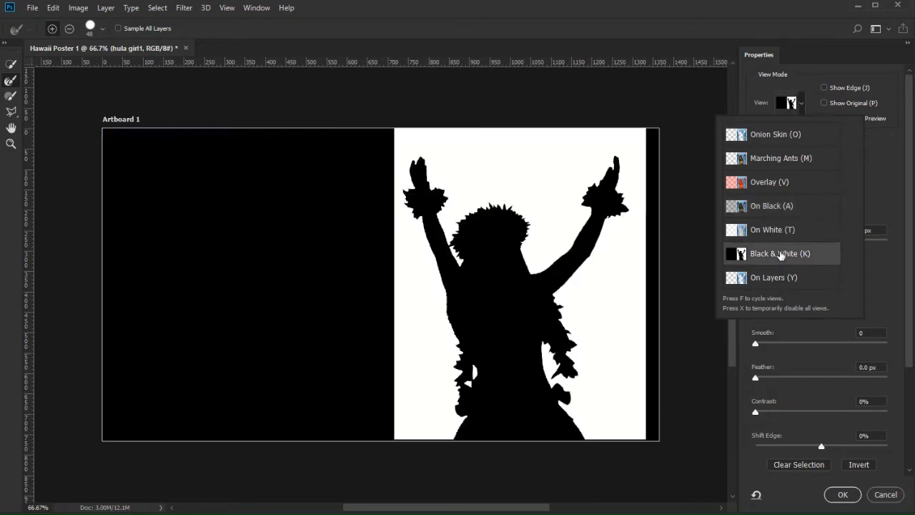
click(802, 105)
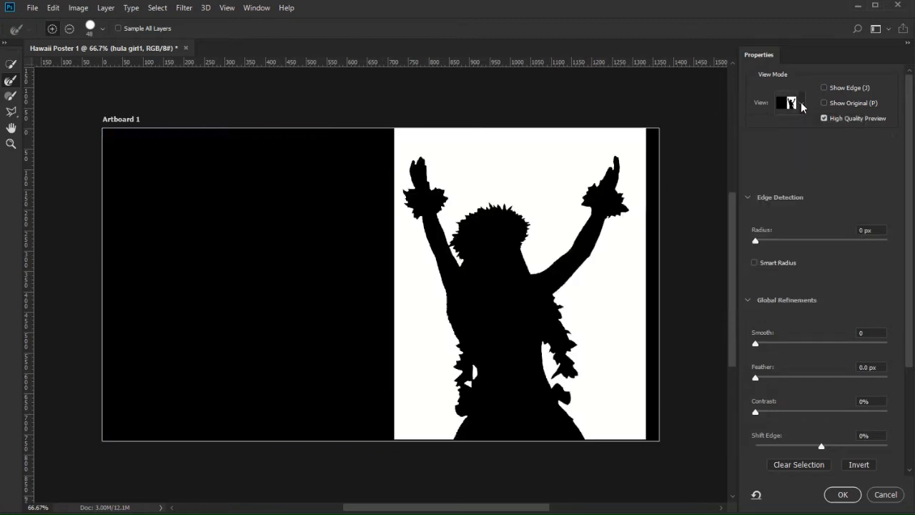
click(802, 105)
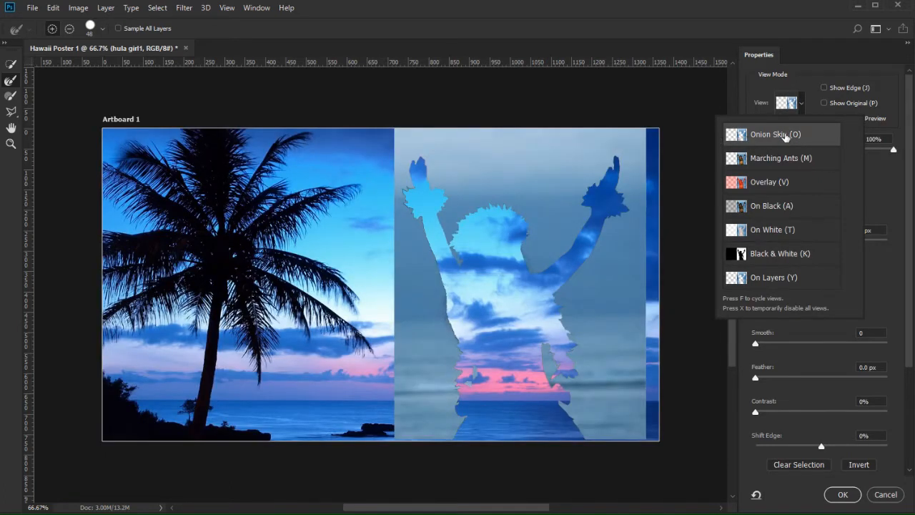
click(824, 60)
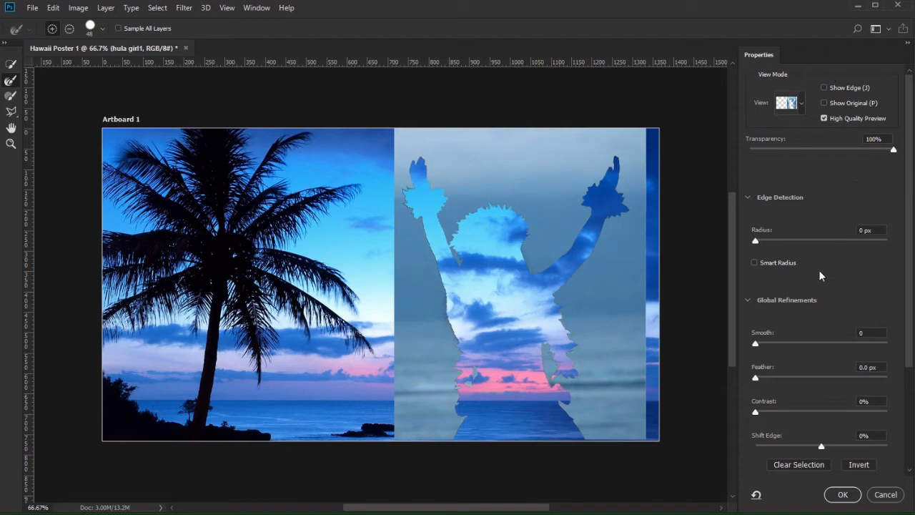
Invert the selection in Select and Mask to keep the dancer instead of her background.
scroll(832, 303, down, 2)
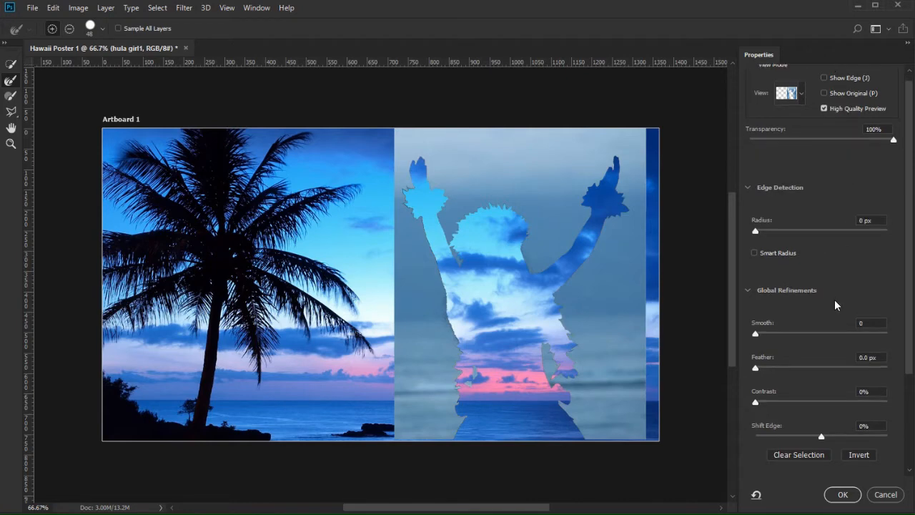
scroll(833, 302, down, 2)
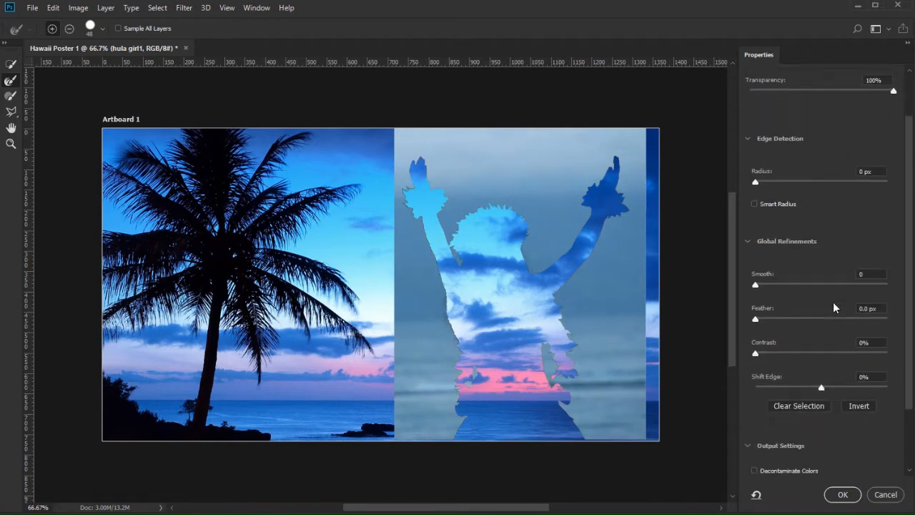
click(859, 406)
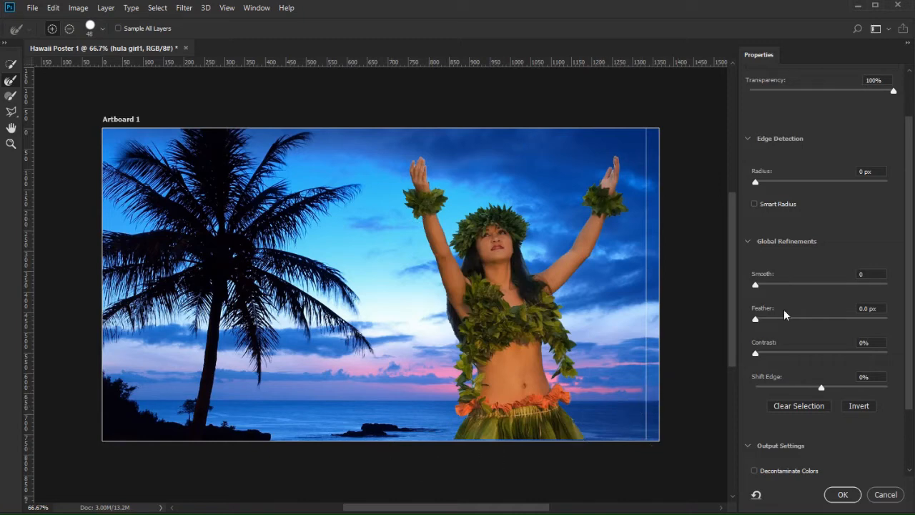
Refine the dancer's edge with Feather 1.8 px, Contrast 6%, Smooth 18 and Shift Edge -23%.
drag(756, 317, 774, 321)
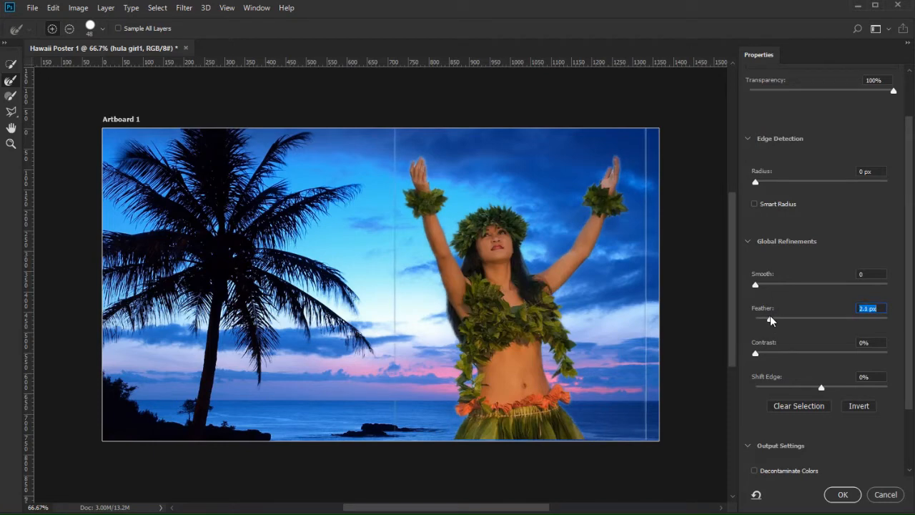
drag(756, 353, 769, 353)
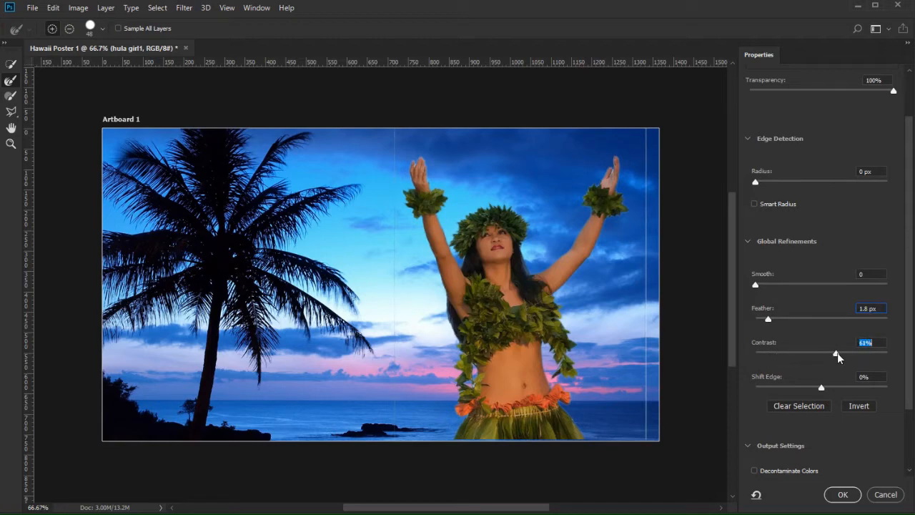
drag(837, 352, 763, 353)
drag(755, 286, 830, 290)
drag(822, 386, 806, 387)
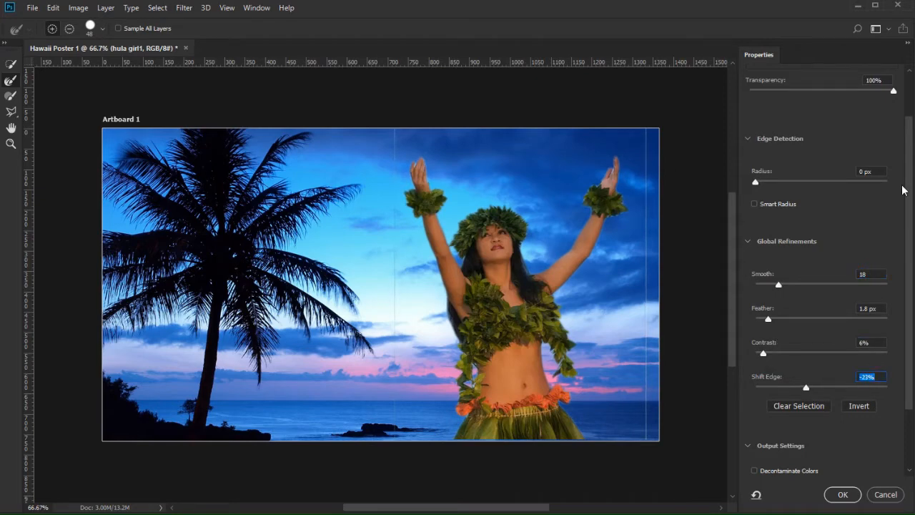
Enable Decontaminate Colors at 100% and output the refined selection to a New Layer with Layer Mask.
scroll(908, 183, down, 2)
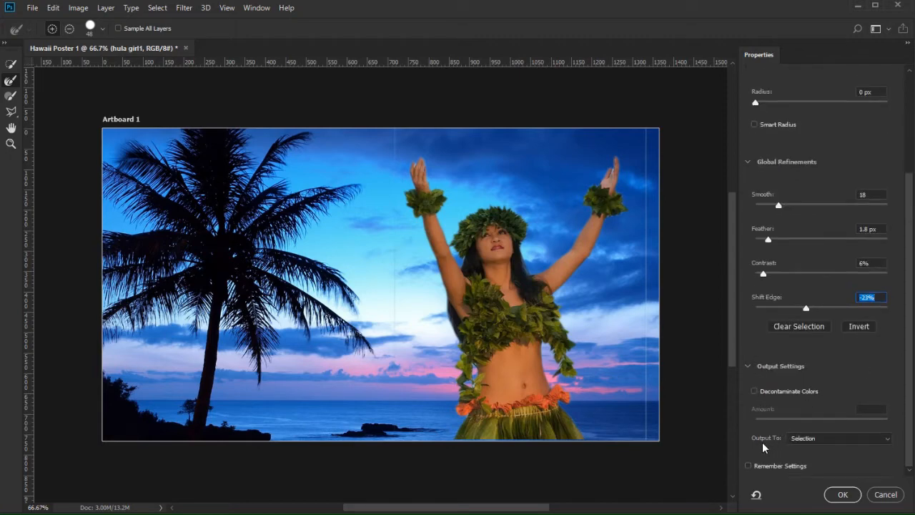
click(753, 390)
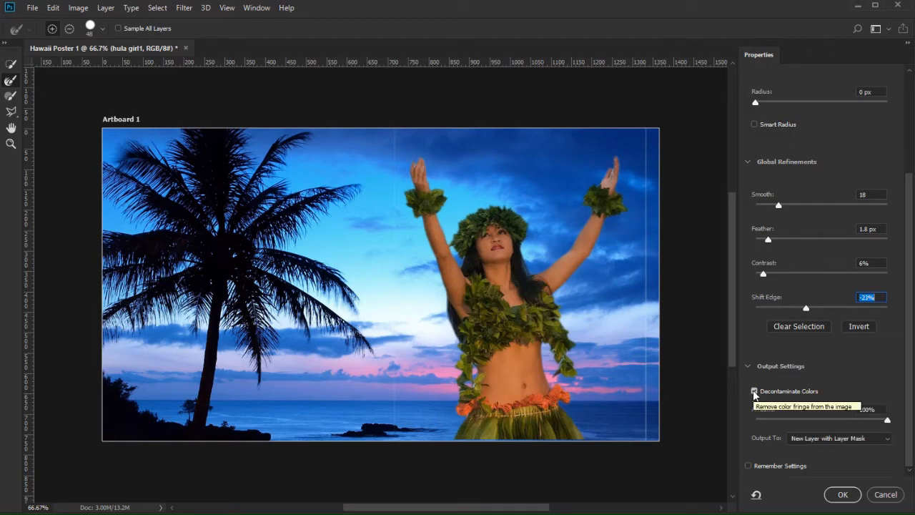
click(754, 390)
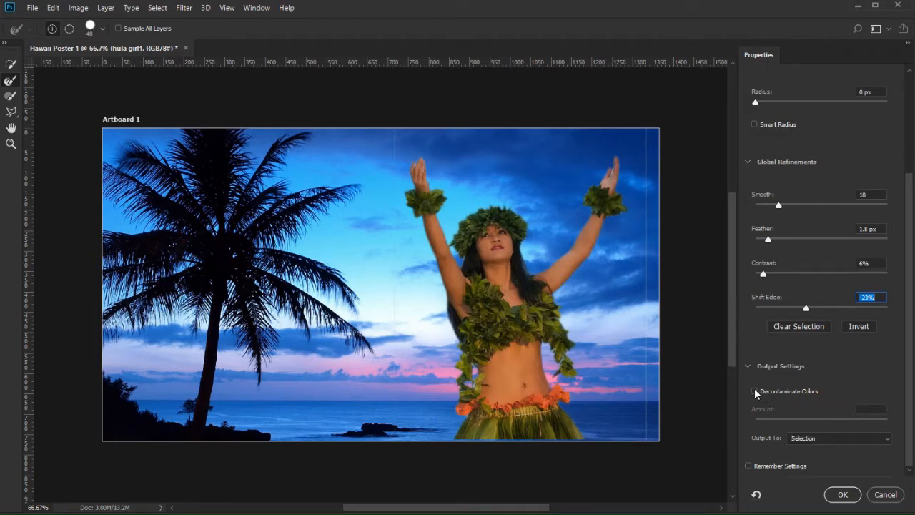
click(753, 390)
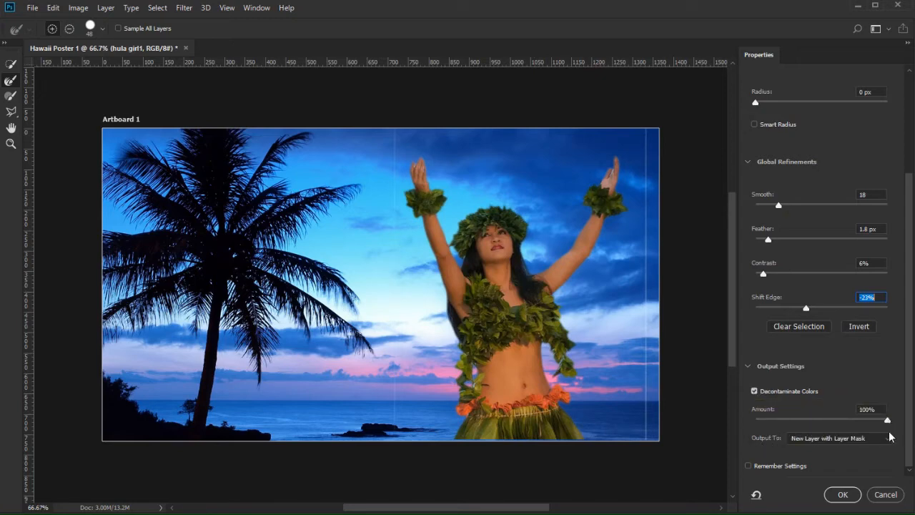
click(854, 438)
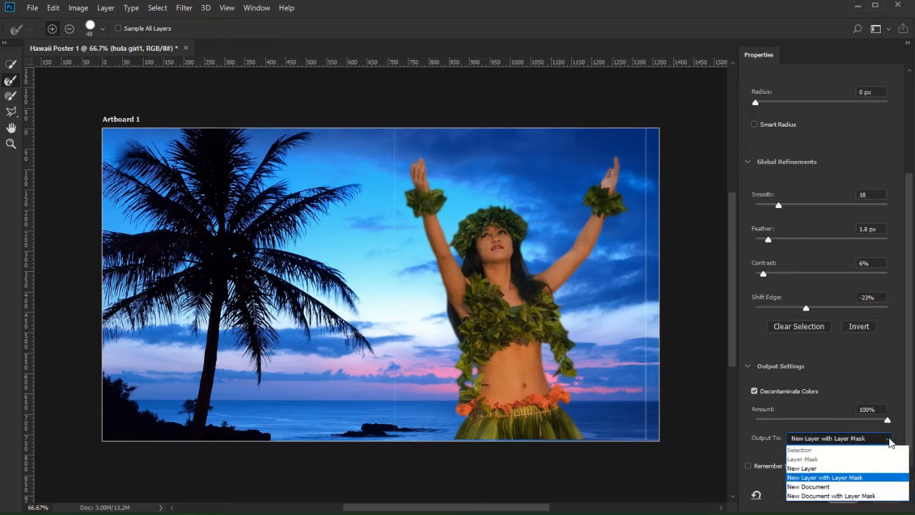
click(838, 477)
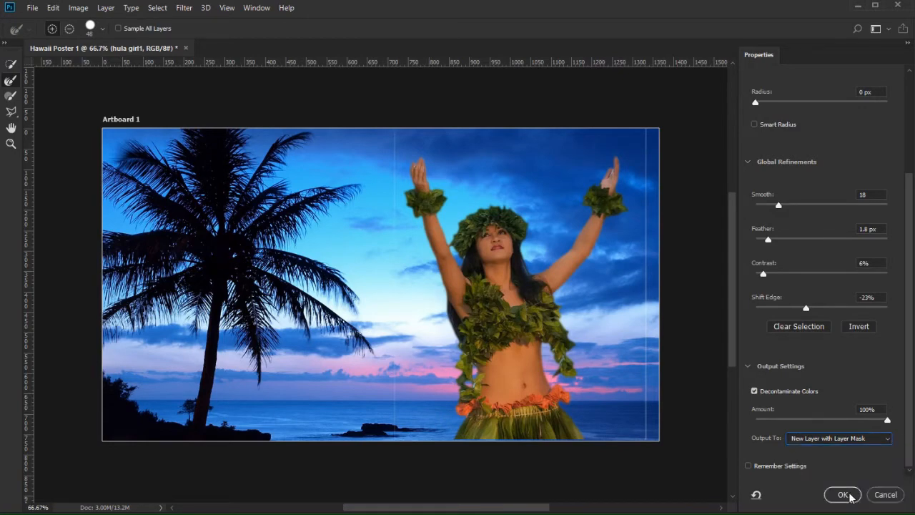
click(850, 495)
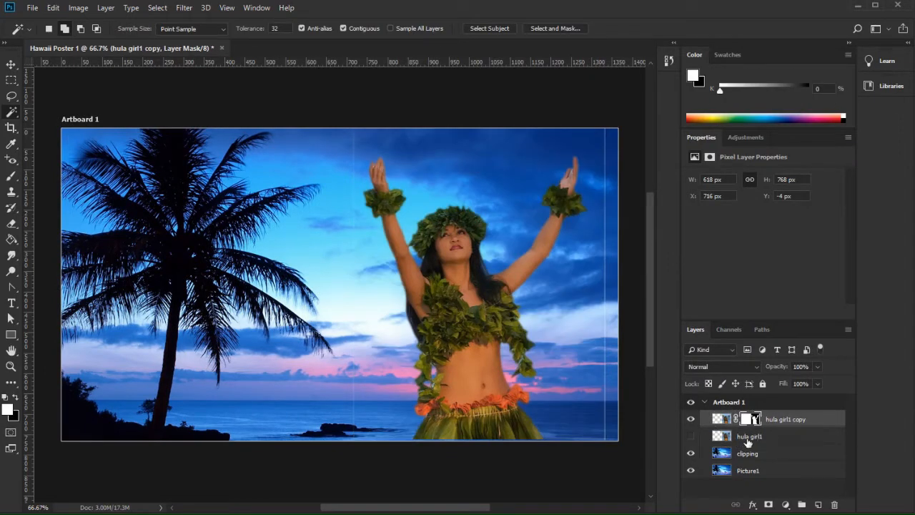
Erase the thin vertical edge lines on both sides of the dancer on the hula girl1 copy layer mask with the size 29 Eraser.
click(721, 419)
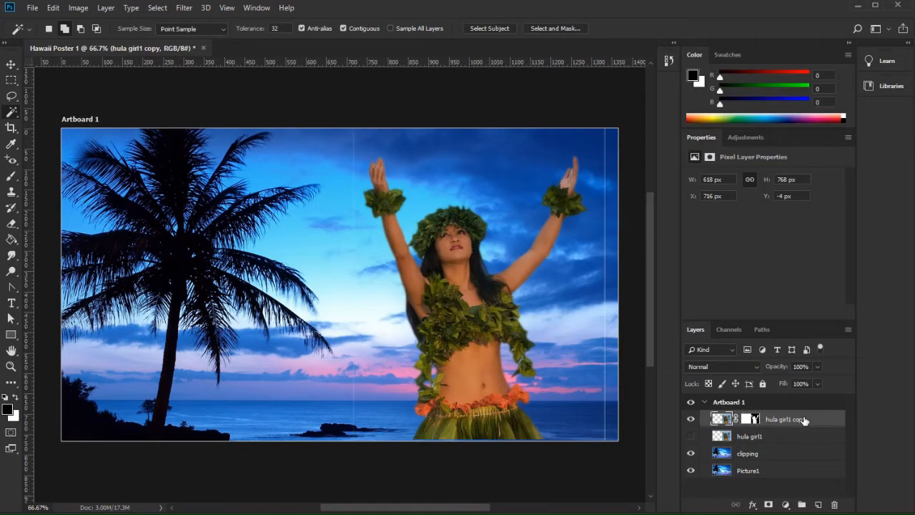
click(753, 420)
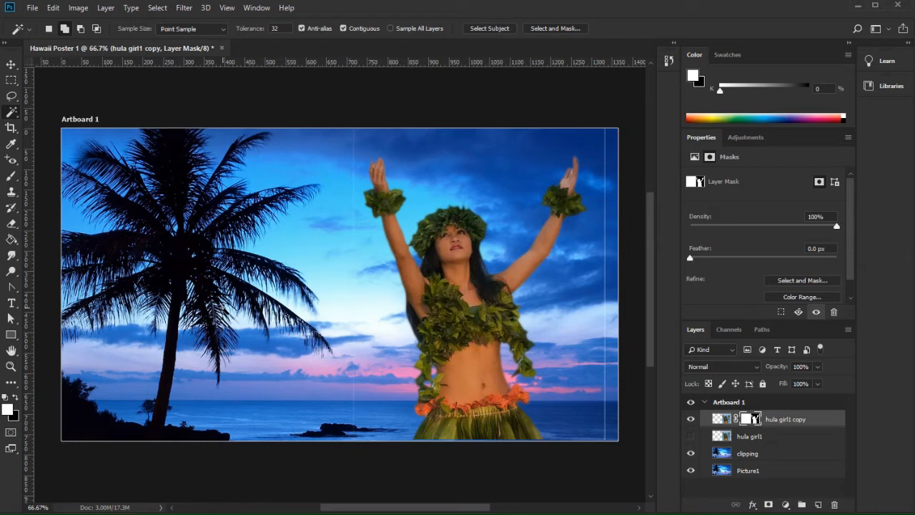
click(13, 226)
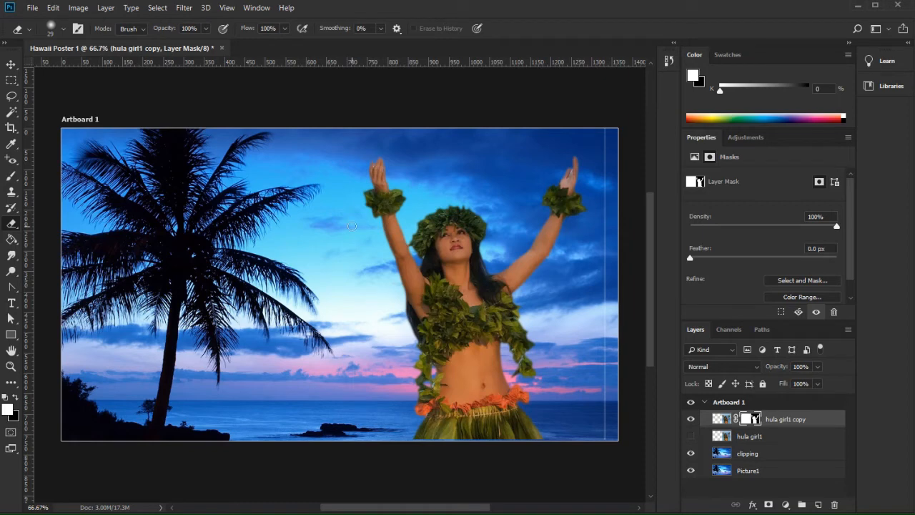
mouse_move(608, 126)
mouse_down()
mouse_move(604, 205)
mouse_move(600, 167)
mouse_move(603, 125)
mouse_move(612, 225)
mouse_move(607, 210)
mouse_move(607, 439)
mouse_up()
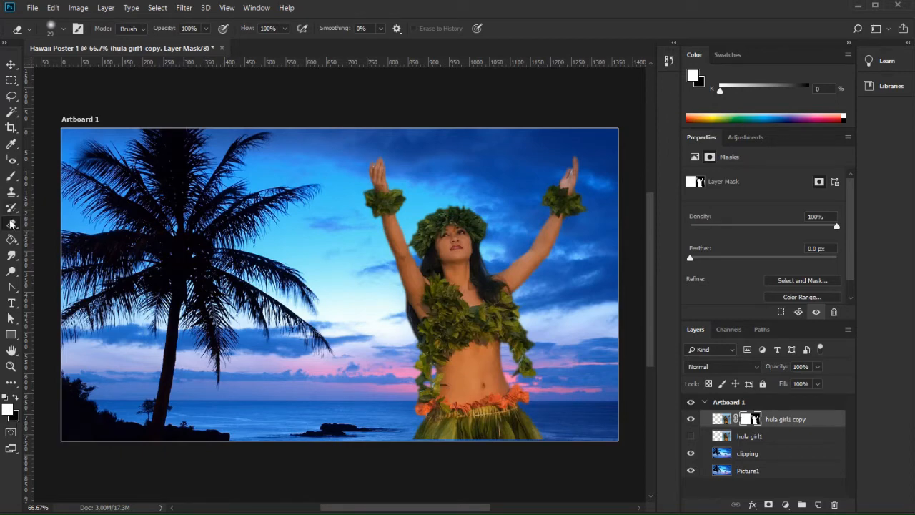
Restore a patch of hidden background beside the dancer's waist on the hula girl1 copy layer mask and mask it out again.
click(16, 401)
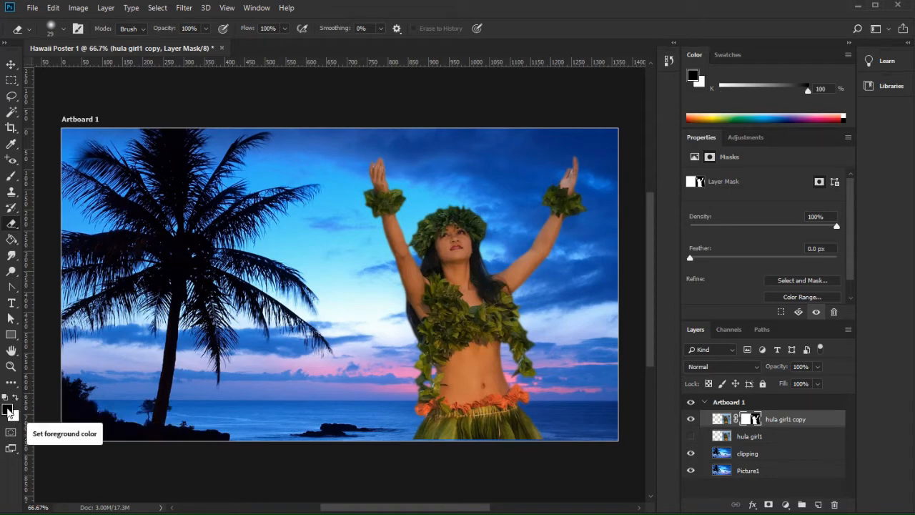
mouse_move(374, 339)
mouse_down()
mouse_move(374, 370)
mouse_move(366, 405)
mouse_move(375, 391)
mouse_move(357, 361)
mouse_move(370, 379)
mouse_up()
click(15, 400)
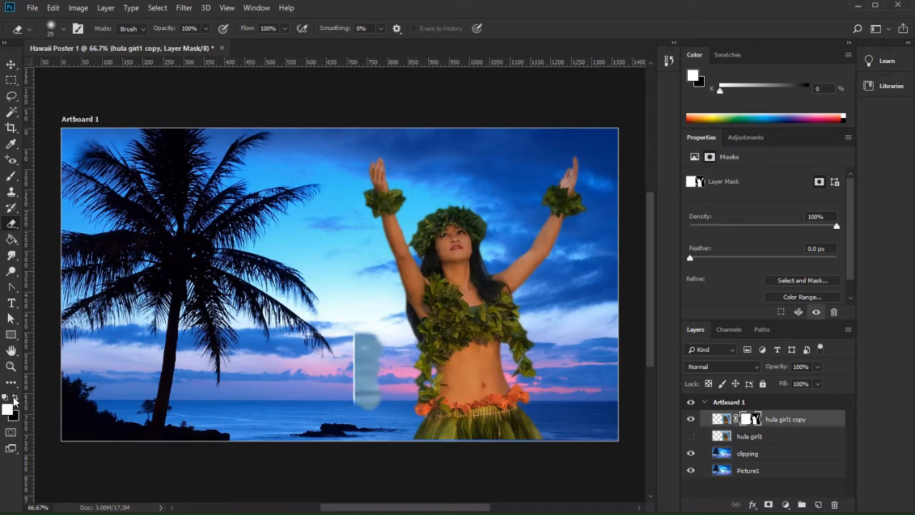
mouse_move(354, 399)
mouse_down()
mouse_move(357, 356)
mouse_move(350, 392)
mouse_move(366, 399)
mouse_move(365, 417)
mouse_move(376, 396)
mouse_move(370, 343)
mouse_move(388, 357)
mouse_move(381, 379)
mouse_up()
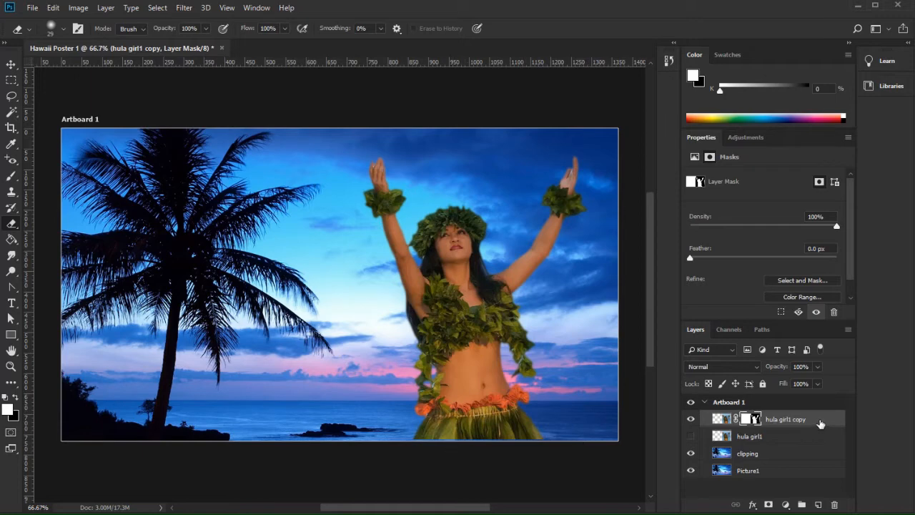
Move the dancer on the hula girl1 copy layer slightly right and down to X 723 px, Y 4 px.
click(722, 419)
click(11, 64)
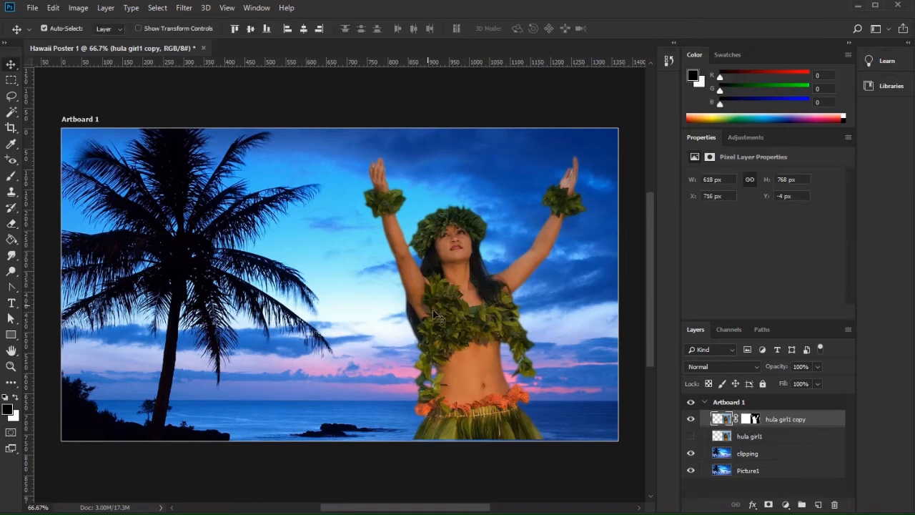
drag(444, 319, 448, 322)
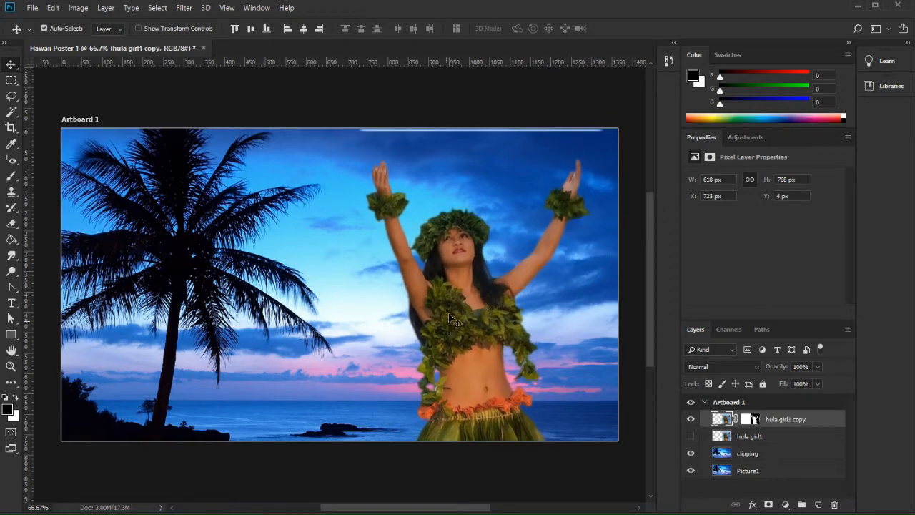
Erase the thin horizontal line above the dancer's hands on the hula girl1 copy layer mask.
click(755, 419)
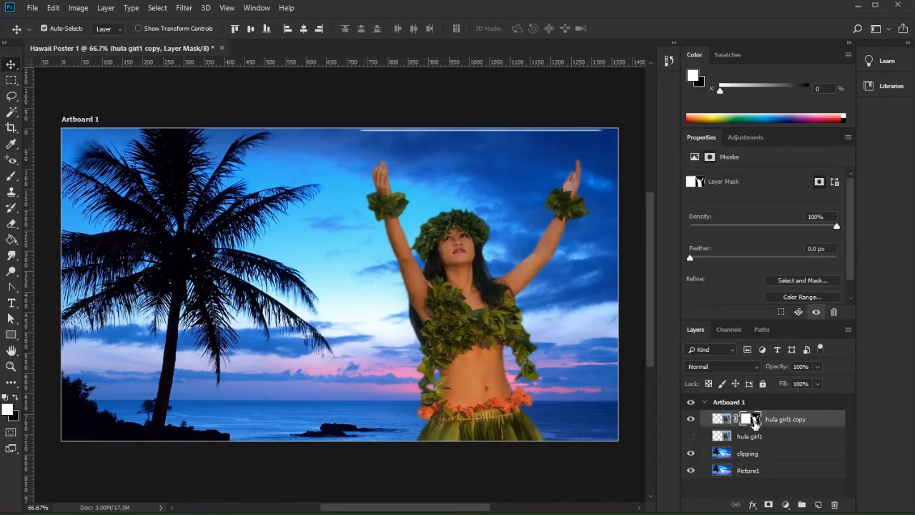
click(12, 225)
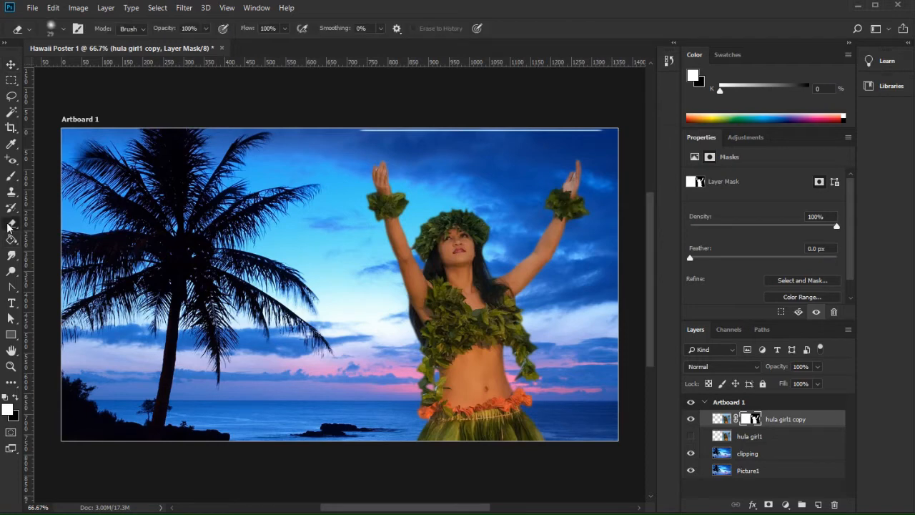
mouse_move(421, 130)
mouse_down()
mouse_move(363, 130)
mouse_move(406, 139)
mouse_move(560, 127)
mouse_move(546, 130)
mouse_move(606, 135)
mouse_move(538, 133)
mouse_up()
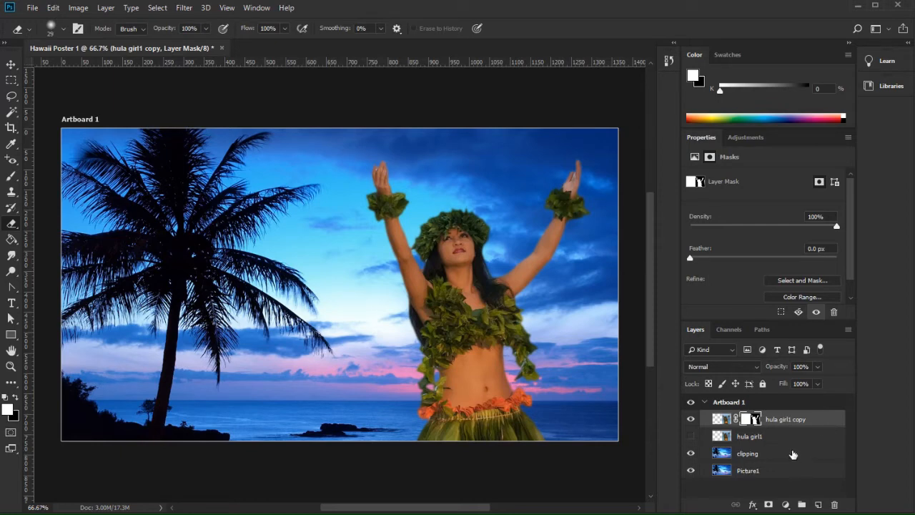
Move the clipping layer to the top of Artboard 1's layer stack and hide it.
drag(794, 454, 787, 416)
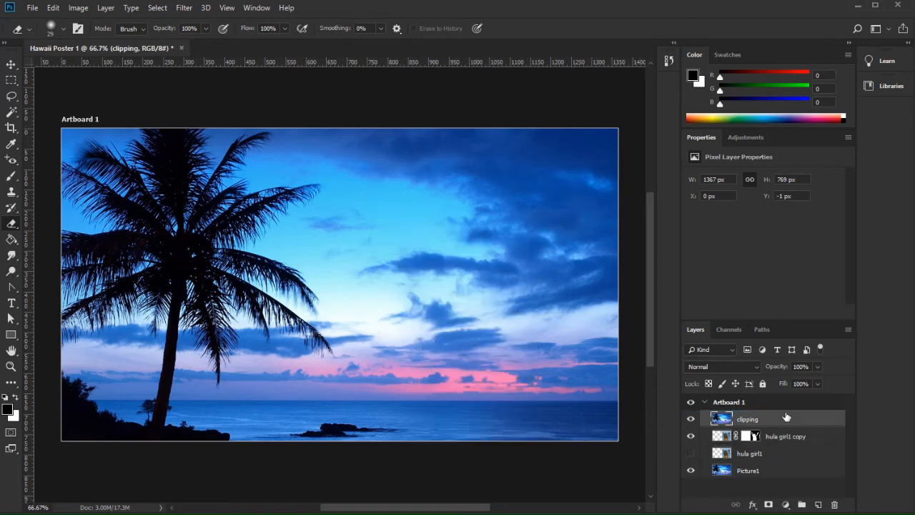
click(691, 420)
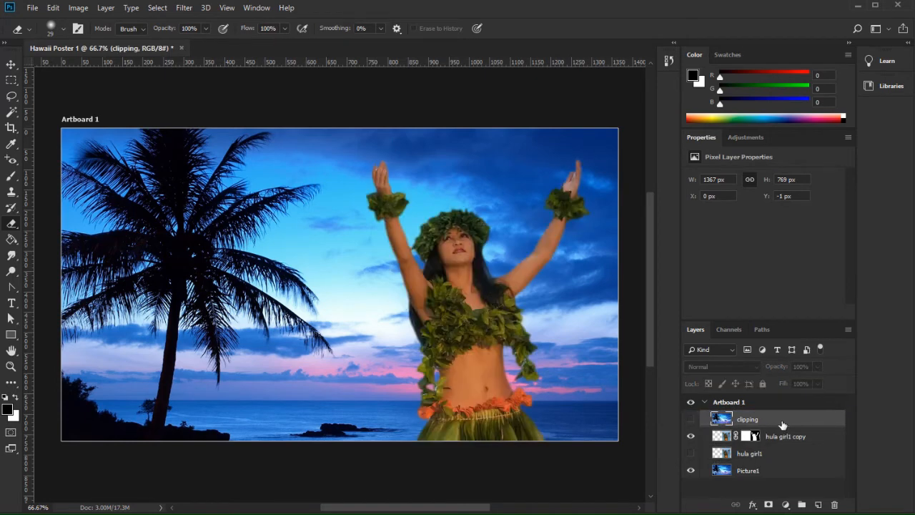
Add a Brightness/Contrast adjustment layer above Picture1 with Brightness 65 and Contrast -45.
click(791, 473)
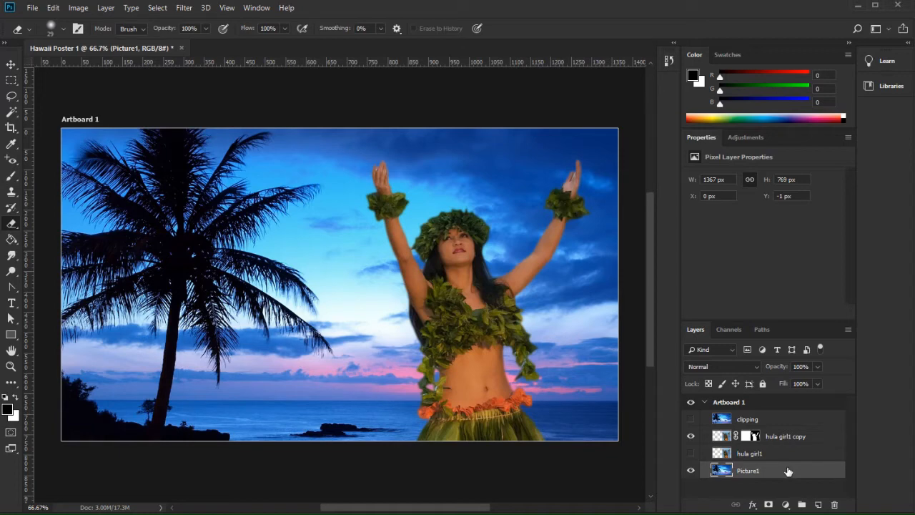
click(786, 505)
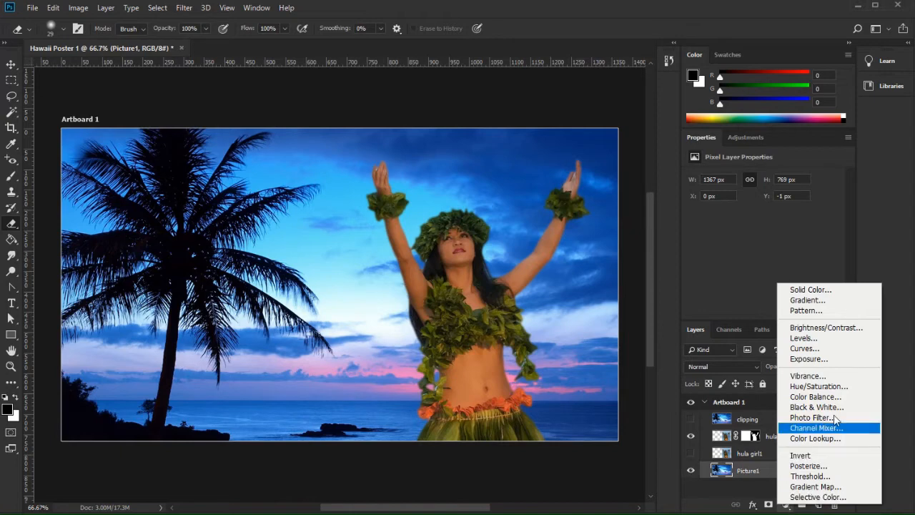
click(831, 328)
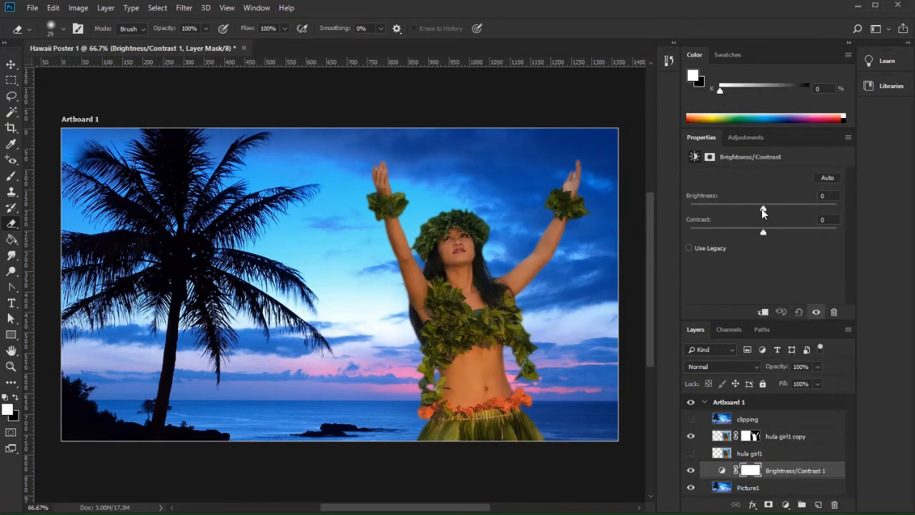
drag(762, 209, 697, 227)
click(789, 211)
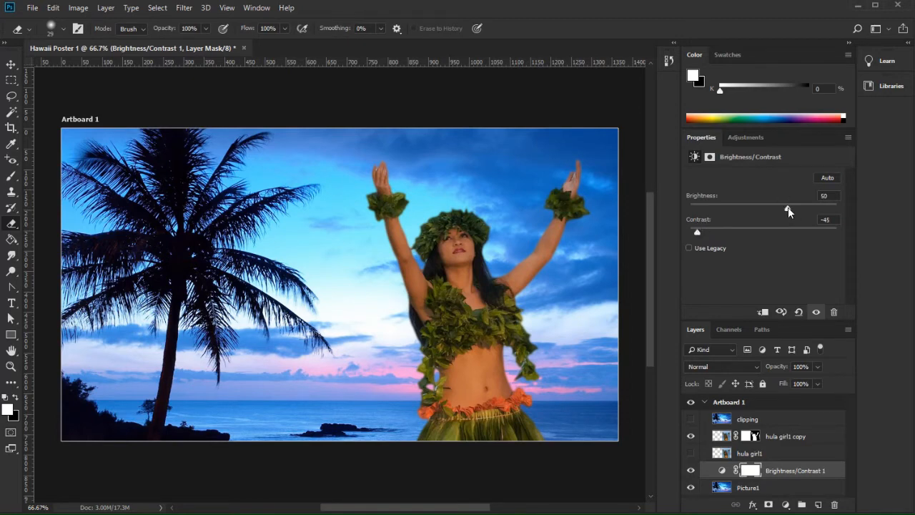
drag(789, 211, 795, 209)
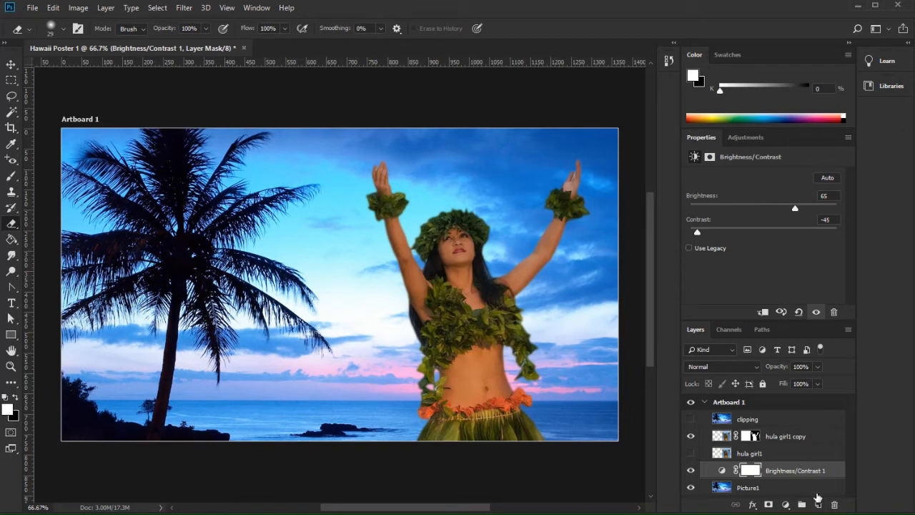
Add a Color Balance adjustment layer above Brightness/Contrast 1 with midtones Cyan-Red -35 and Yellow-Blue +62.
click(785, 506)
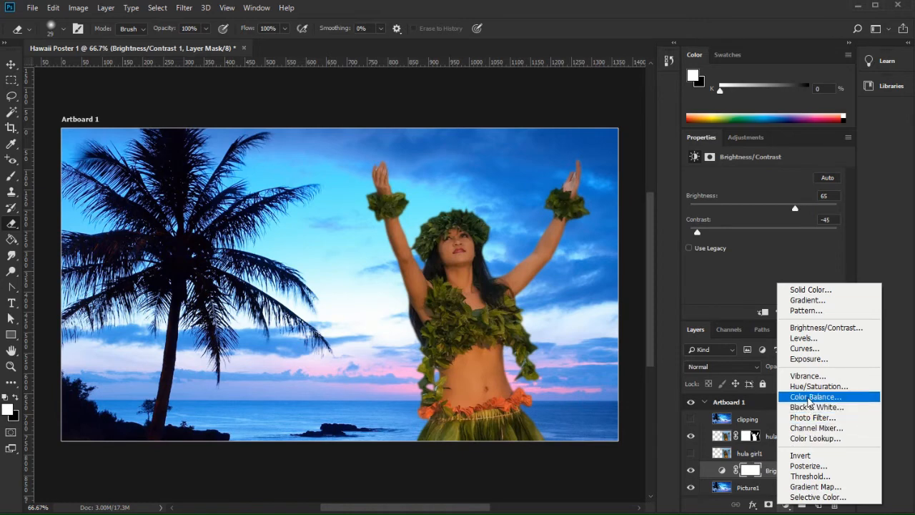
click(810, 398)
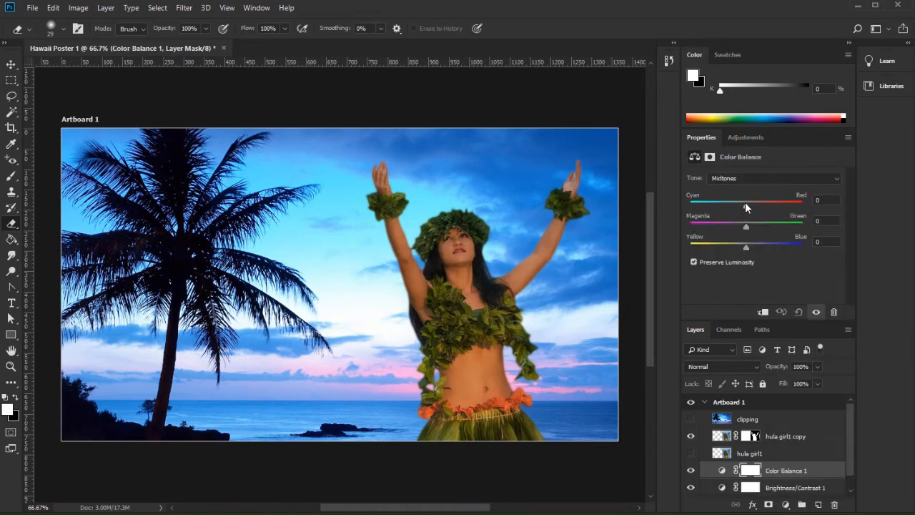
drag(745, 202, 725, 205)
drag(748, 247, 779, 248)
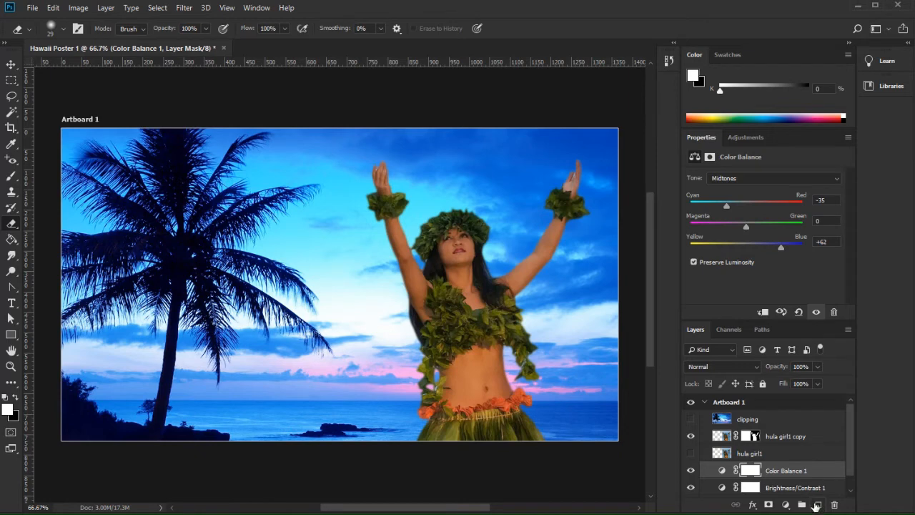
Add a Solid Color fill layer in blue #07199f above Color Balance 1 and set its opacity to 42%.
click(787, 505)
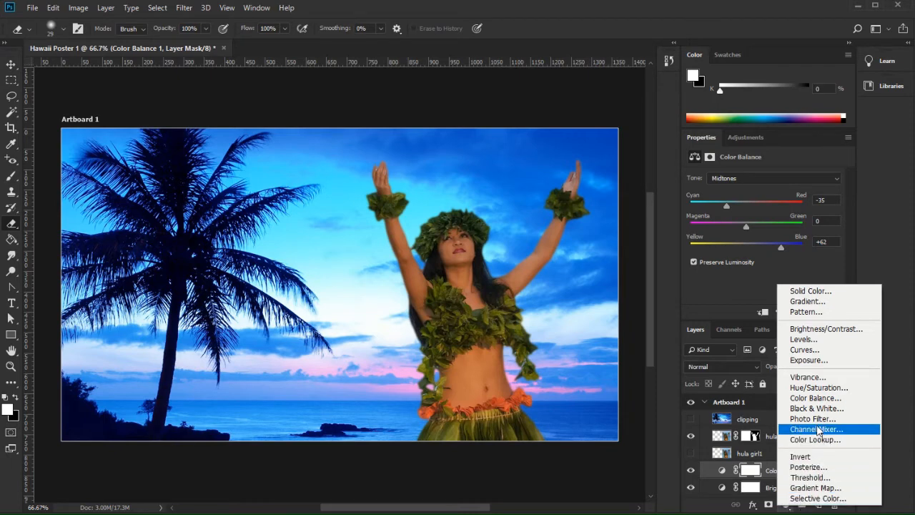
click(804, 293)
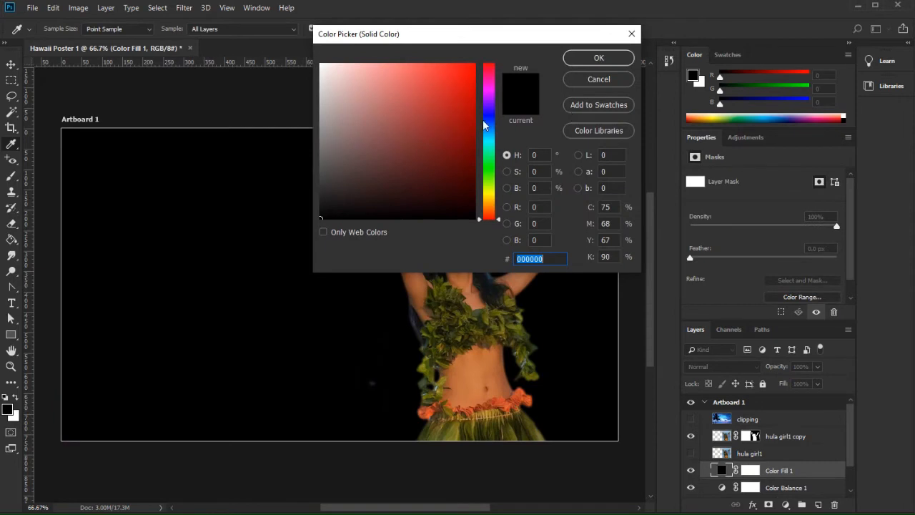
click(489, 119)
click(468, 124)
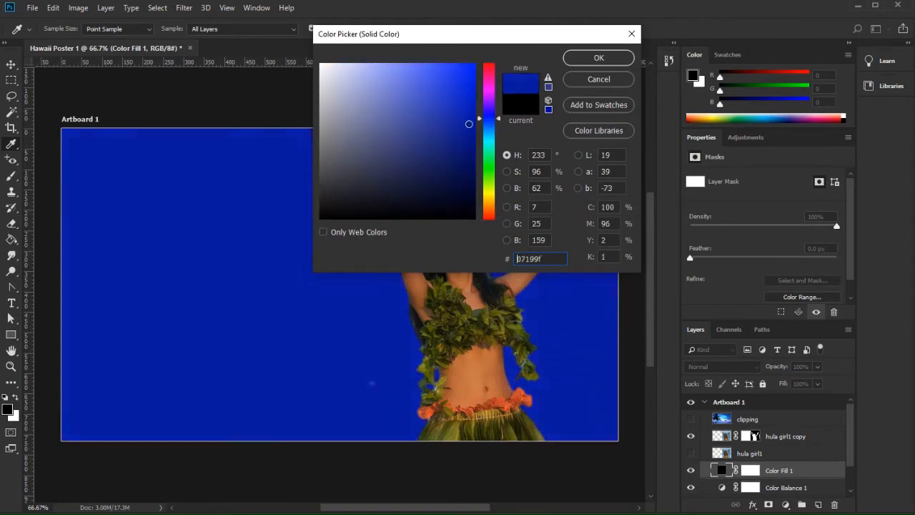
click(603, 60)
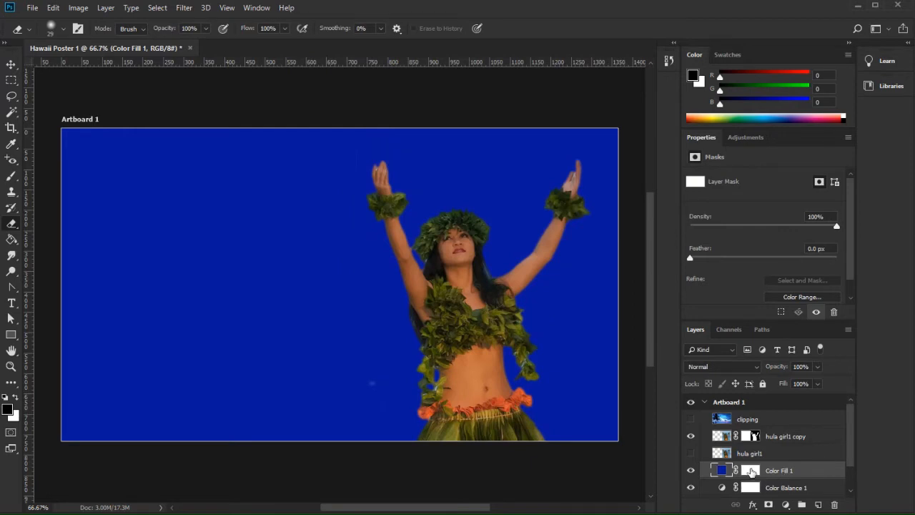
click(818, 366)
drag(818, 385, 786, 386)
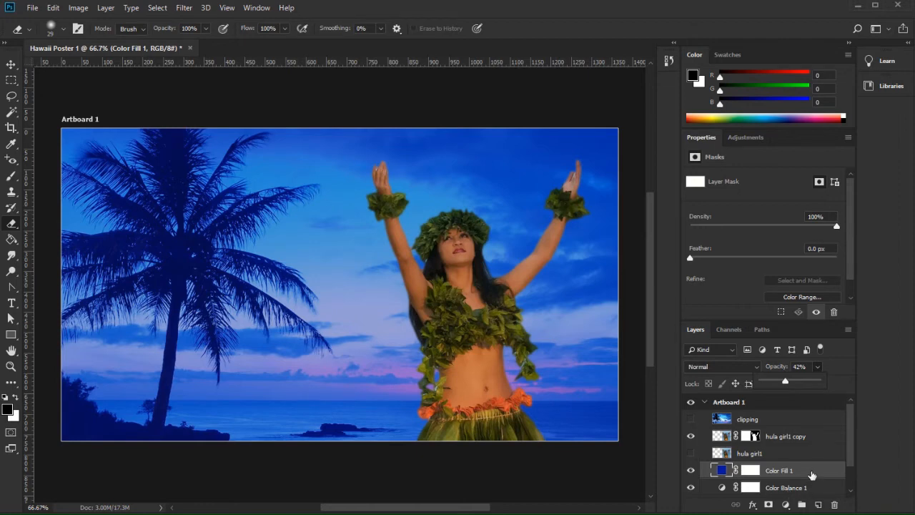
Lower the hula girl1 copy layer's opacity to 70% and try the Multiply blend mode on it.
drag(851, 447, 851, 475)
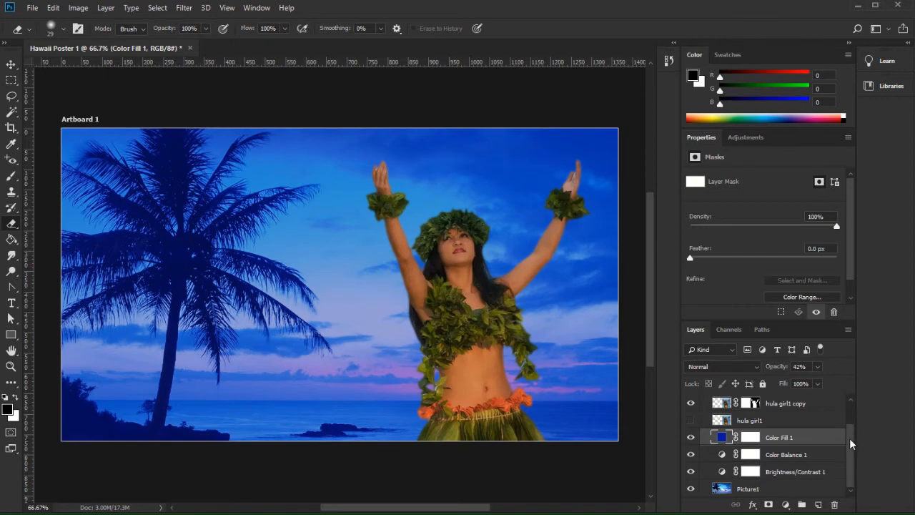
drag(850, 444, 852, 423)
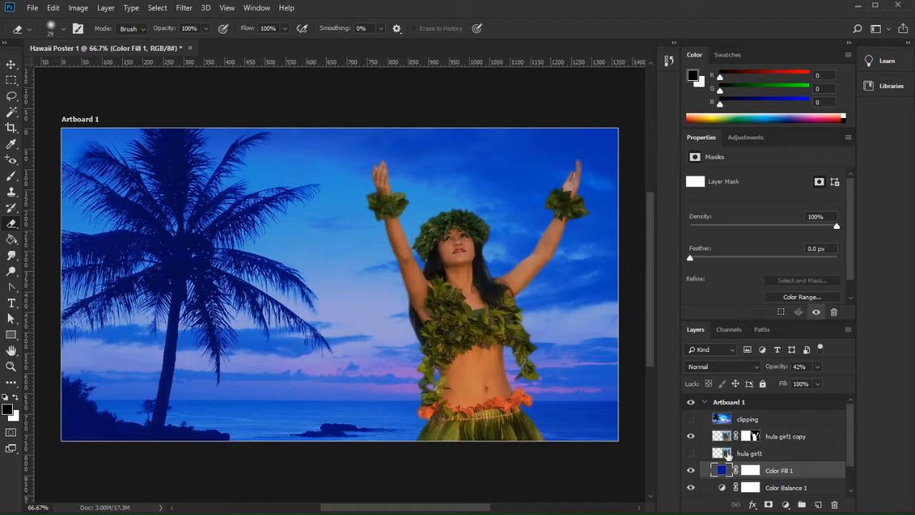
click(824, 441)
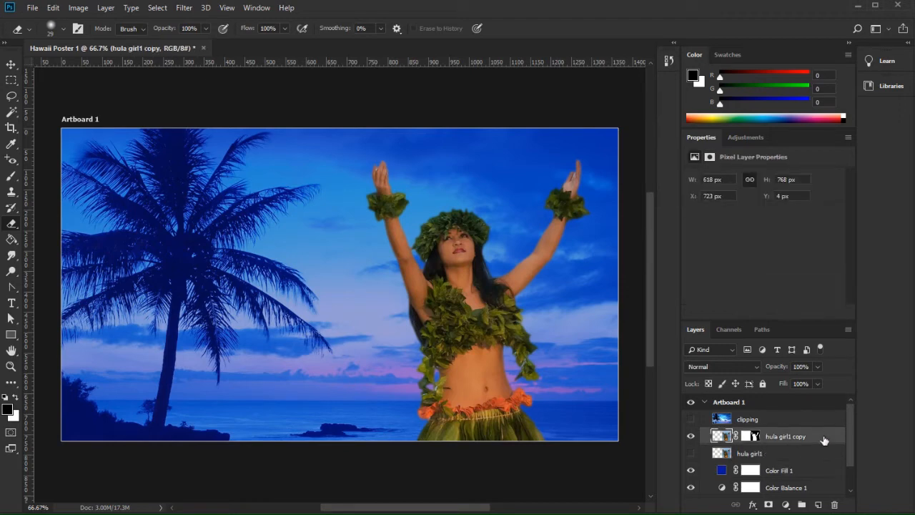
click(817, 366)
drag(820, 384, 801, 379)
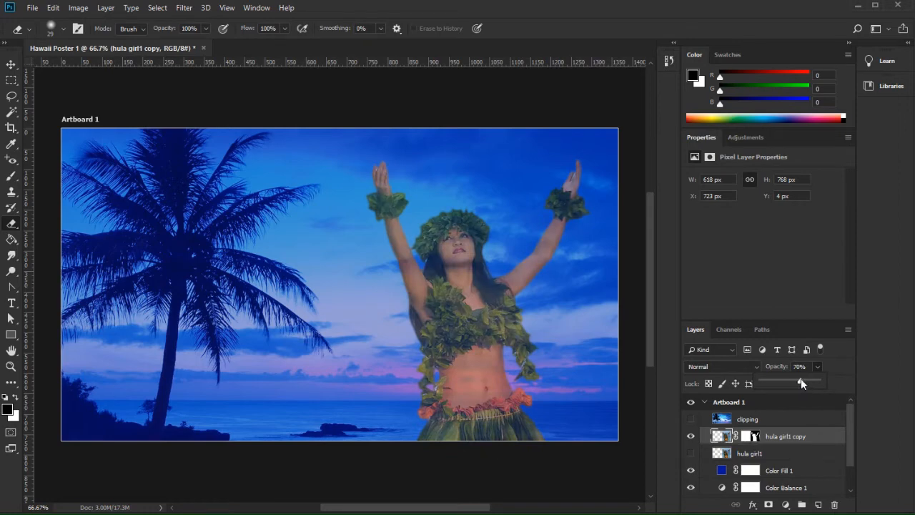
click(757, 367)
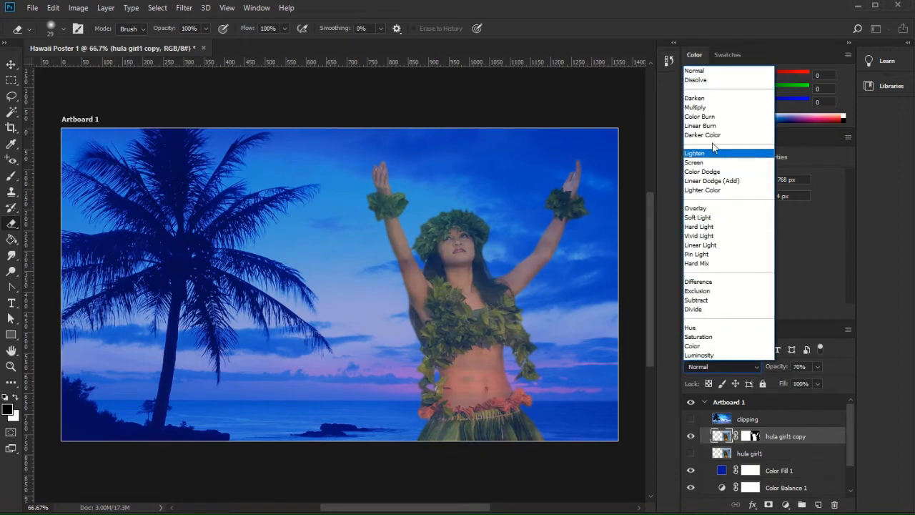
click(695, 107)
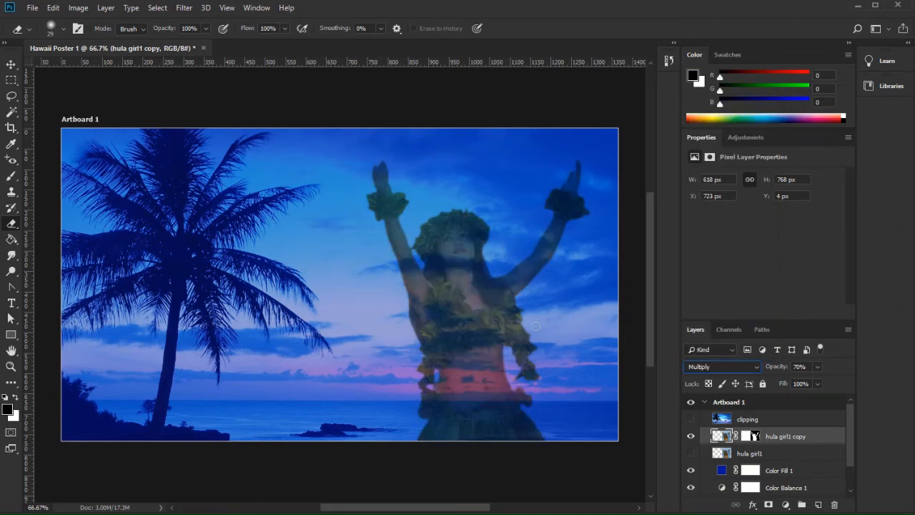
Raise the hula girl1 copy layer's opacity to 85%.
click(817, 366)
drag(823, 384, 827, 385)
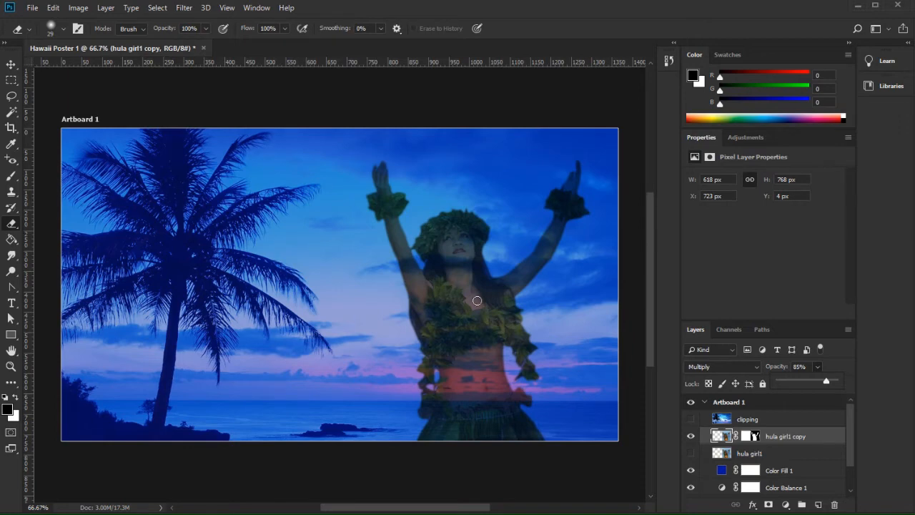
Try the Screen and Color Burn blend modes on the hula girl1 copy layer and set it back to Multiply.
click(756, 367)
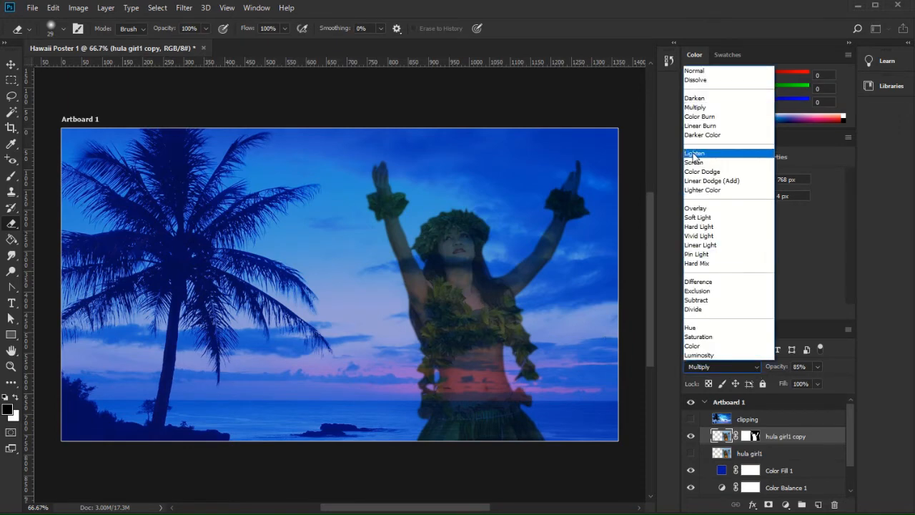
click(693, 163)
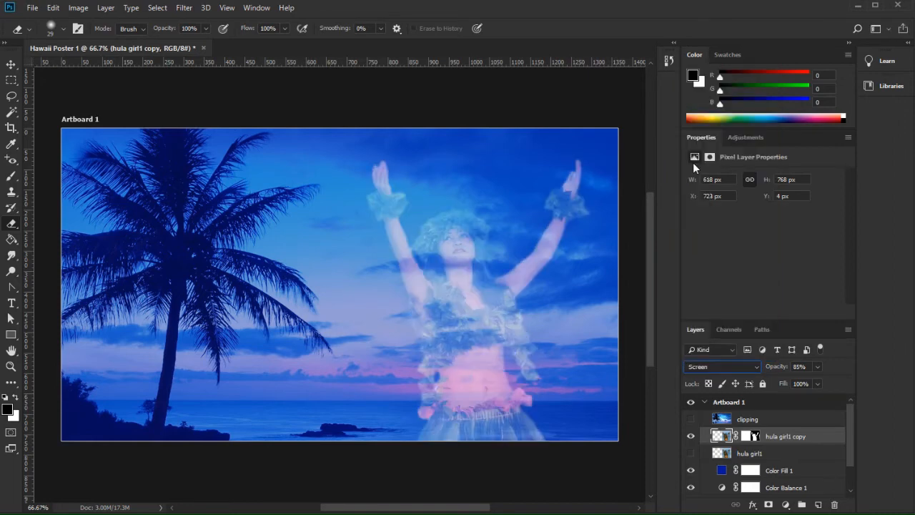
click(743, 364)
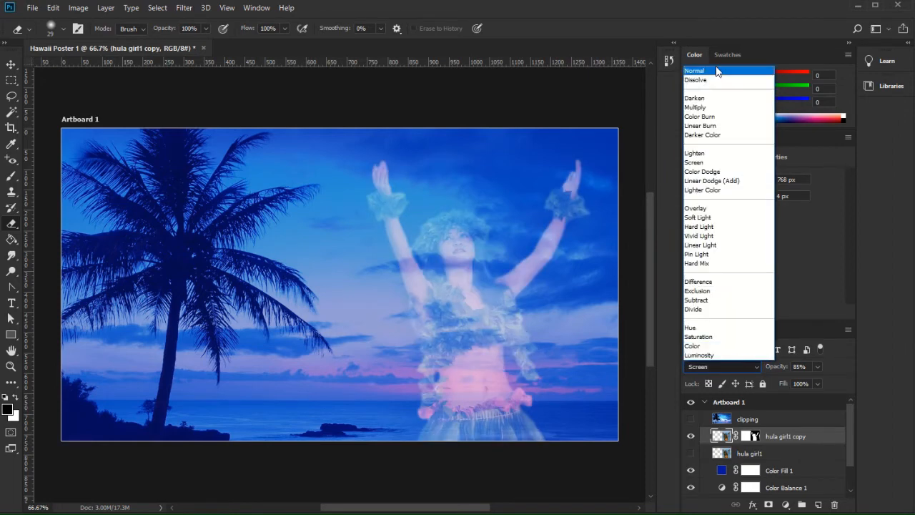
click(704, 118)
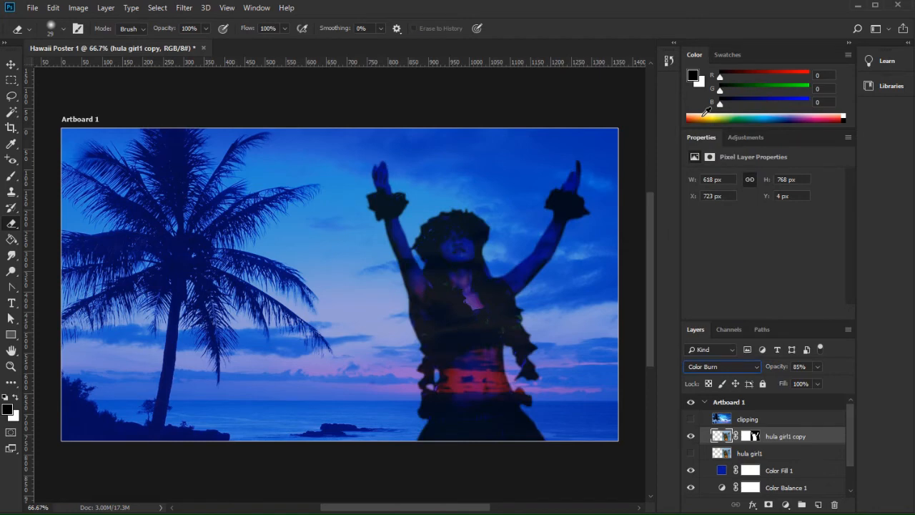
click(730, 368)
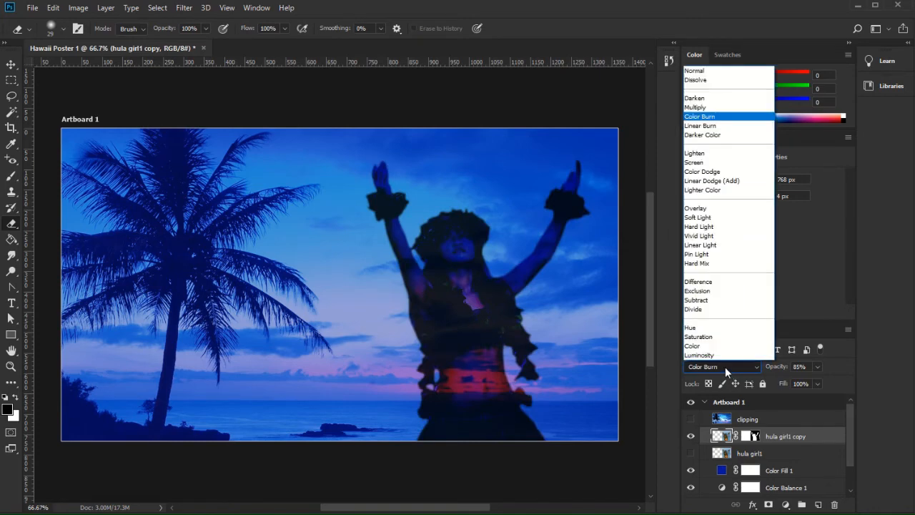
click(693, 107)
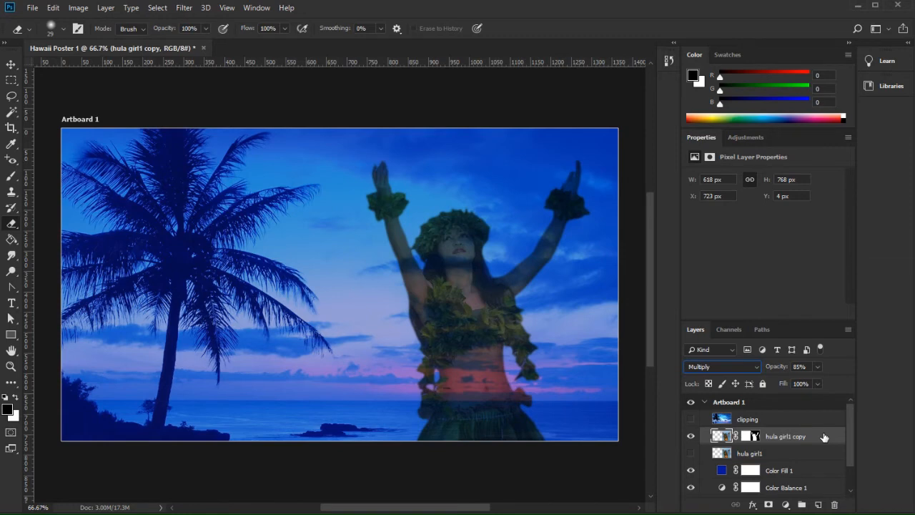
Show the clipping layer and add the white text "Aloha from Hawaii" above it, centred over the sea near the poster's lower edge.
click(791, 421)
click(691, 420)
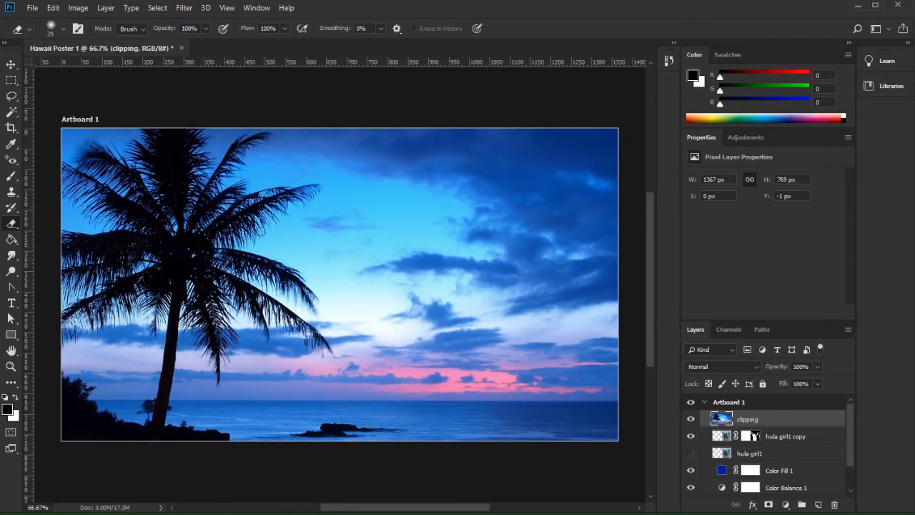
click(12, 303)
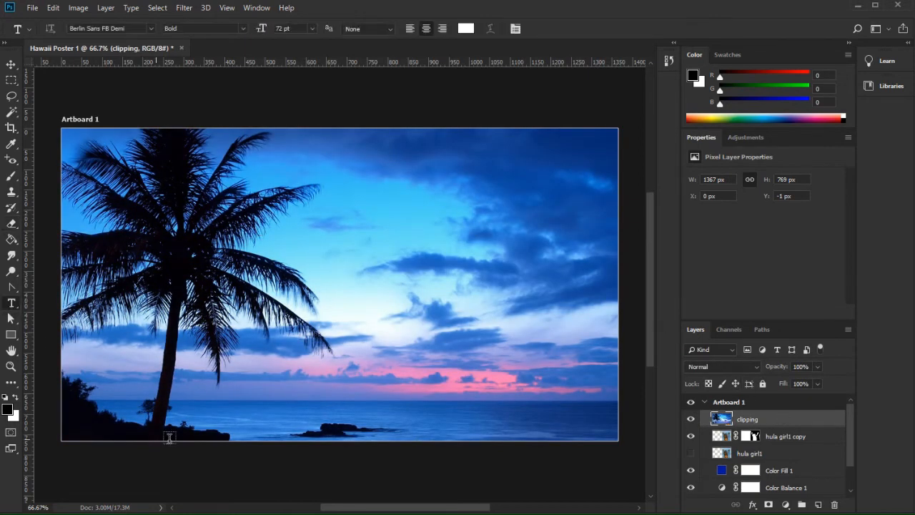
click(187, 412)
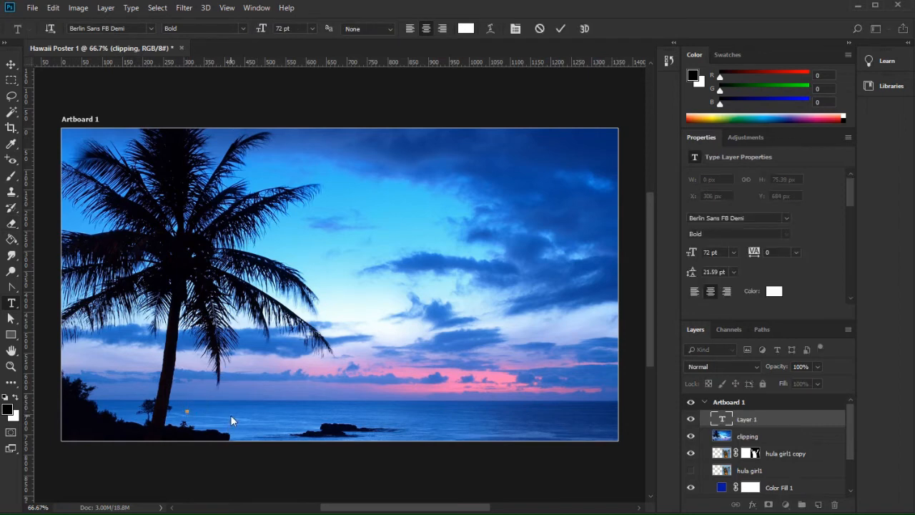
text(Al)
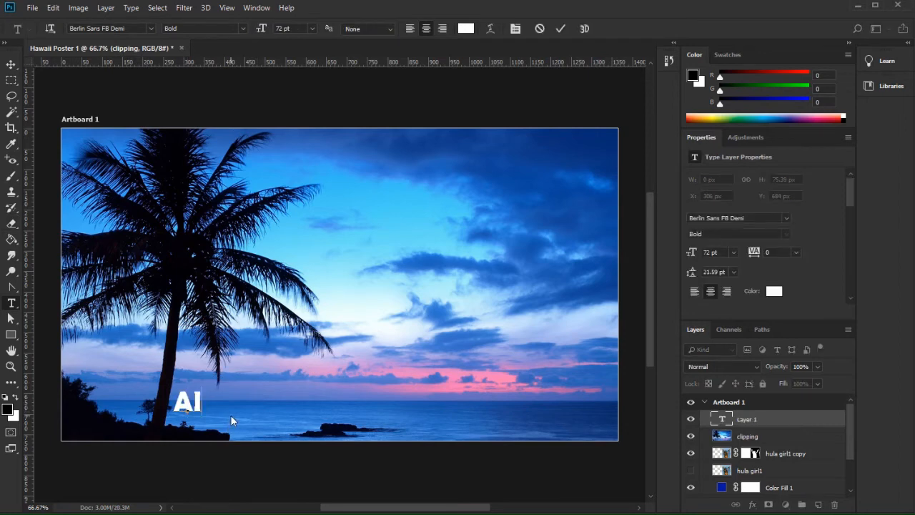
text(oha)
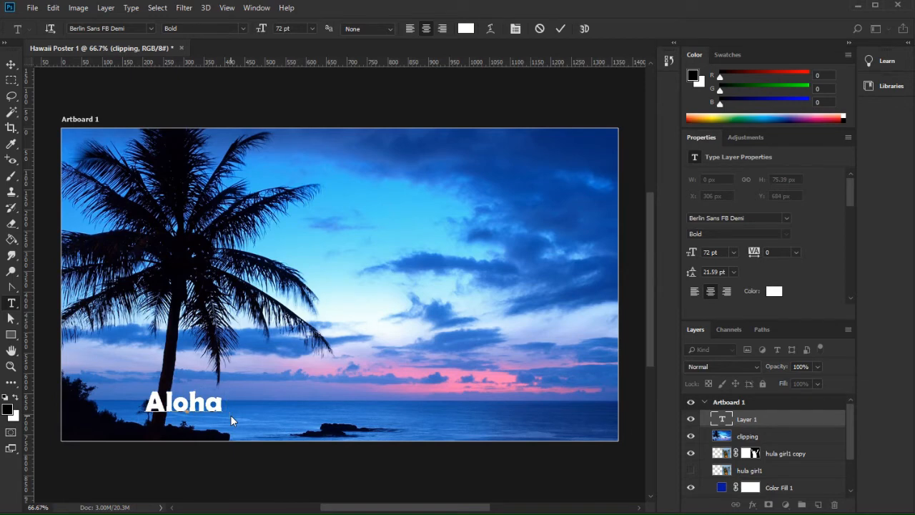
text( from Ha)
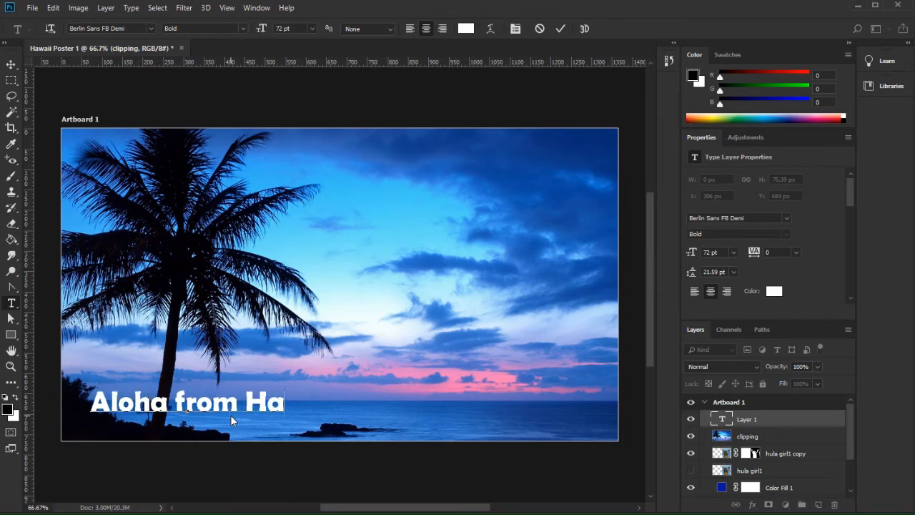
text(waii)
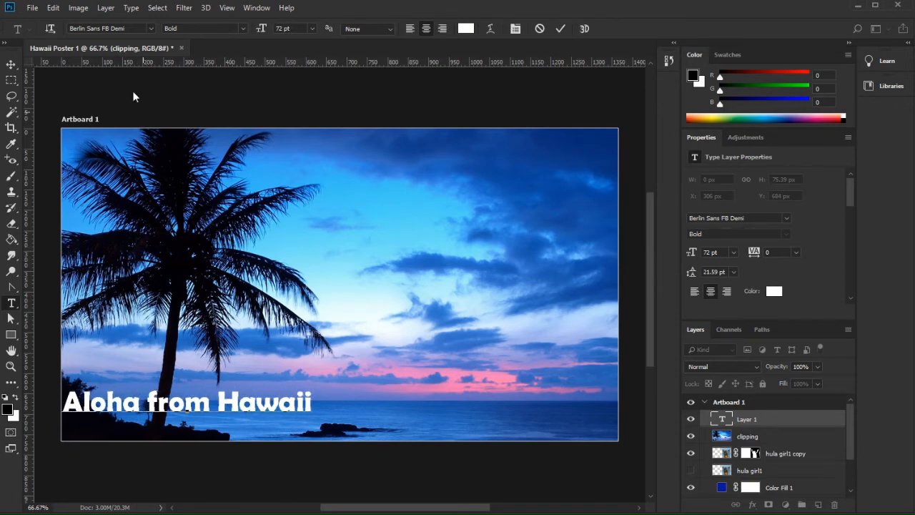
click(11, 64)
drag(304, 405, 482, 415)
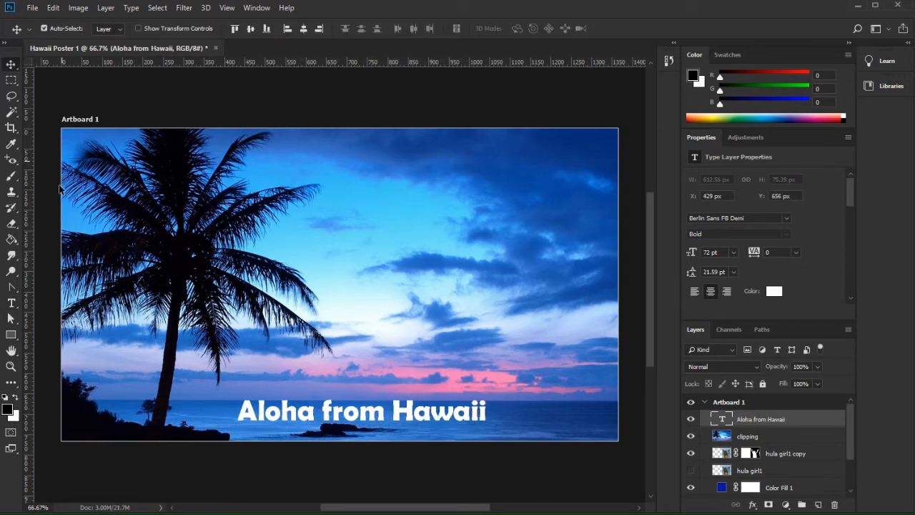
Set the font of the "Aloha from Hawaii" text to Berlin Sans FB in the Bold style.
click(11, 304)
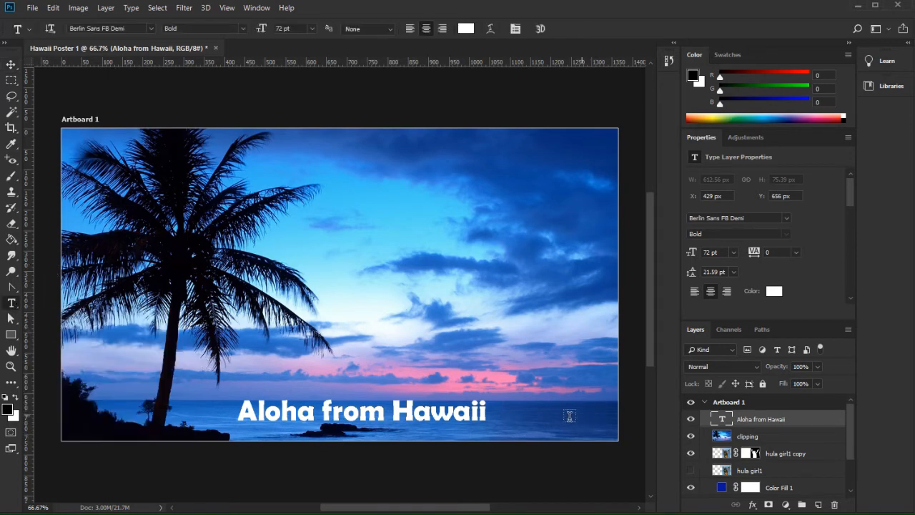
drag(487, 411, 227, 412)
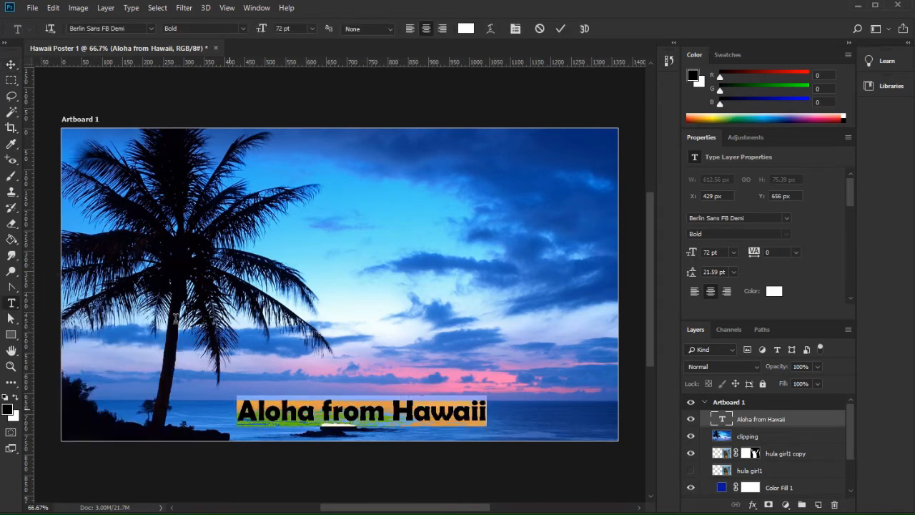
click(150, 28)
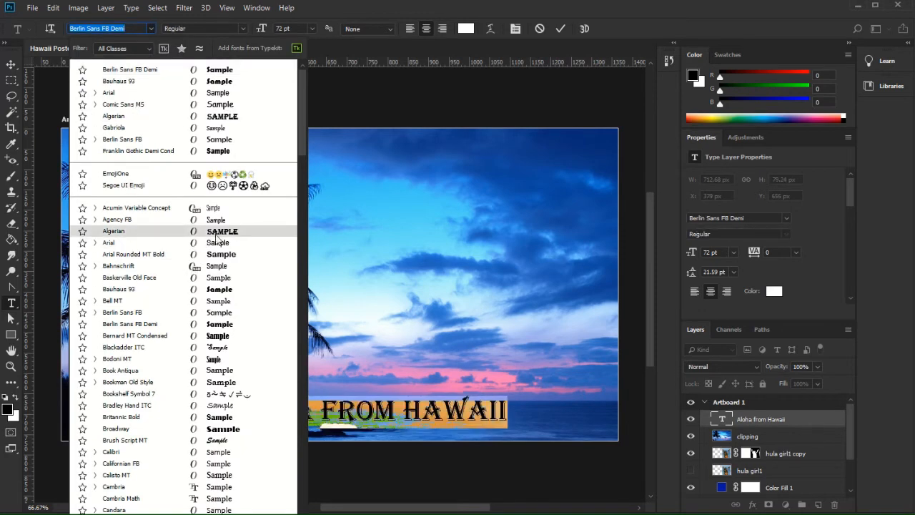
click(210, 289)
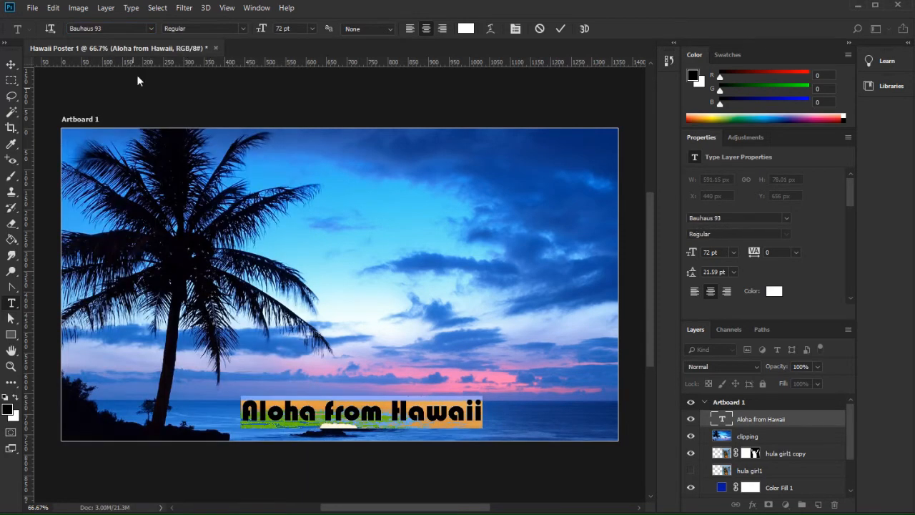
click(152, 28)
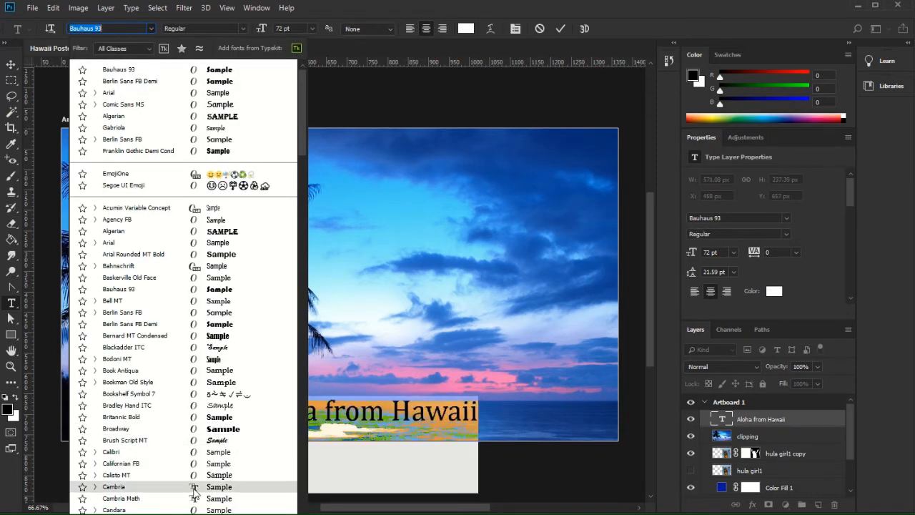
click(105, 315)
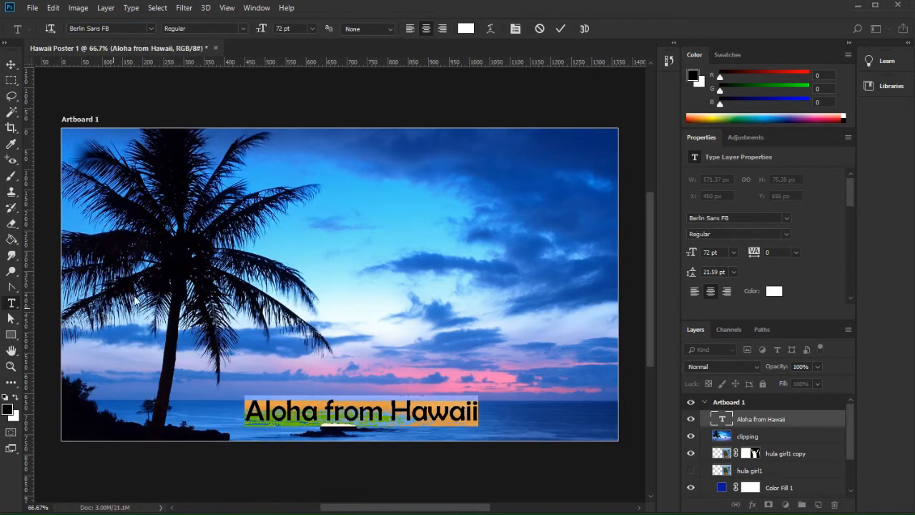
click(243, 28)
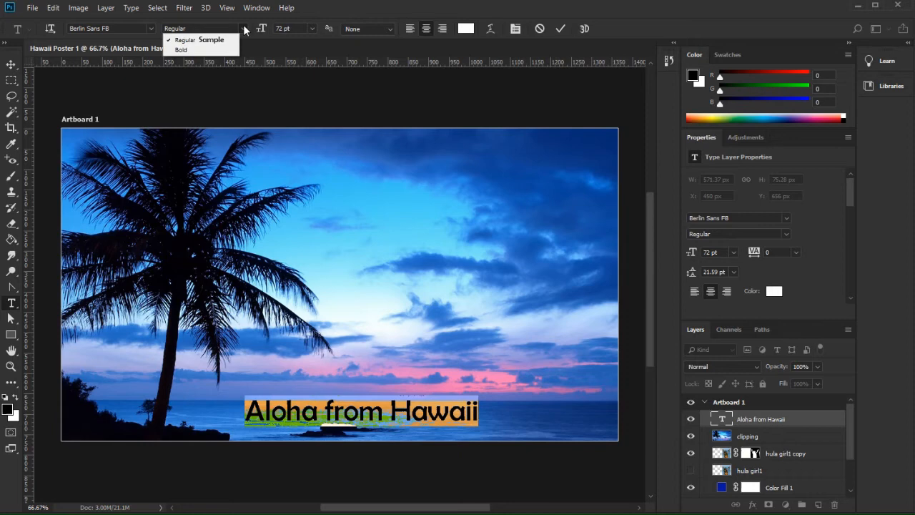
click(180, 49)
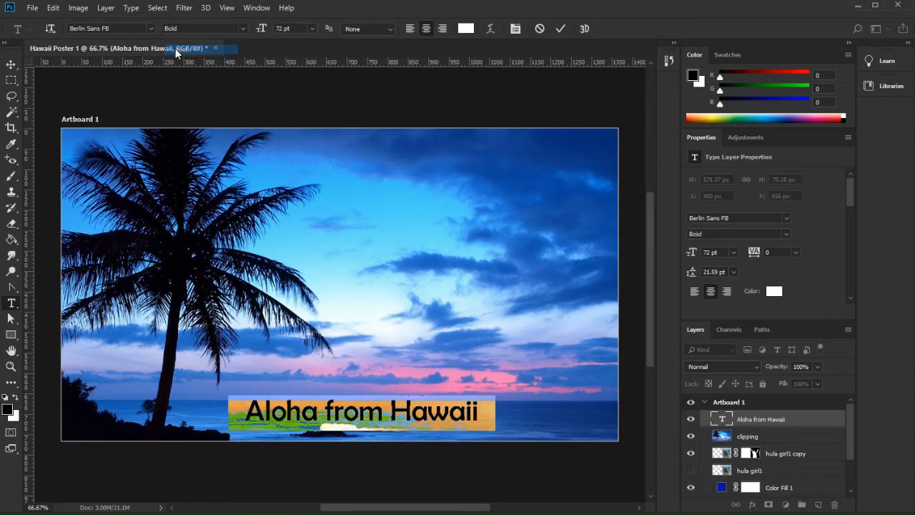
click(312, 28)
click(296, 183)
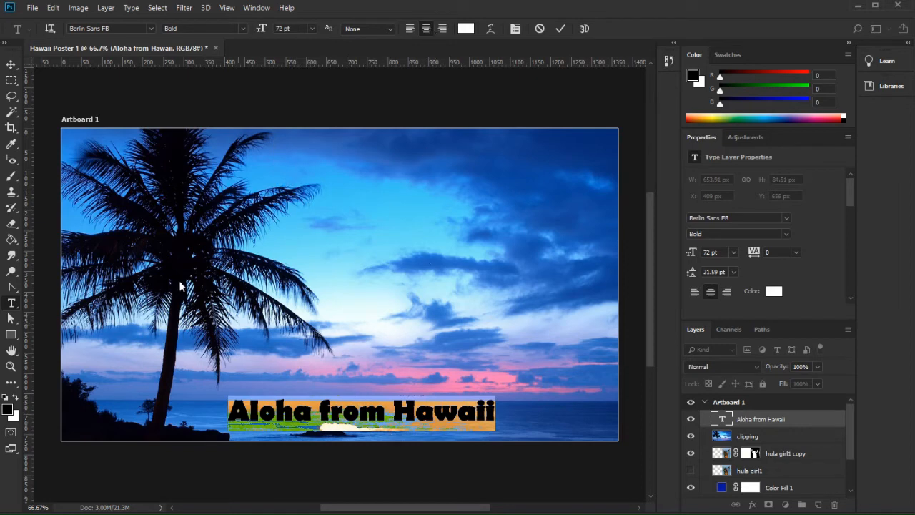
Reposition the "Aloha from Hawaii" text and enlarge it with Free Transform to about 987 × 152 px across the lower part of the poster.
click(10, 66)
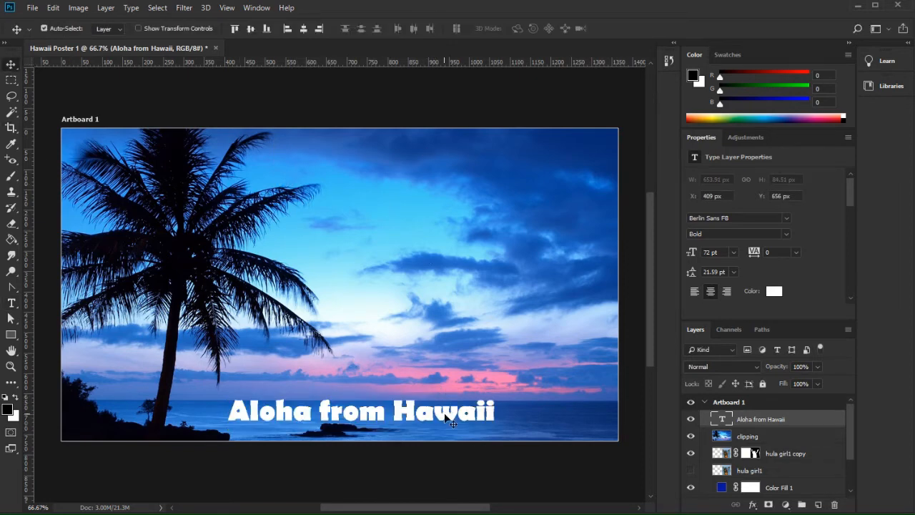
drag(444, 417, 443, 411)
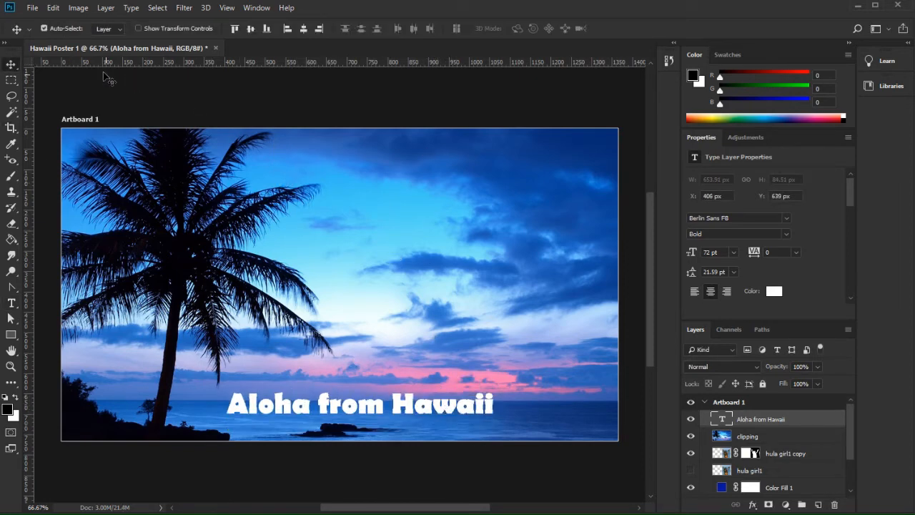
click(53, 8)
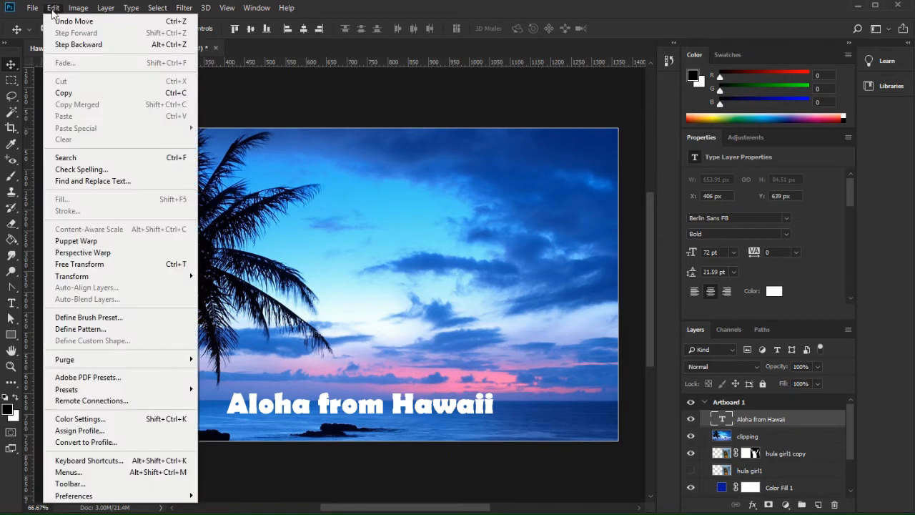
click(80, 263)
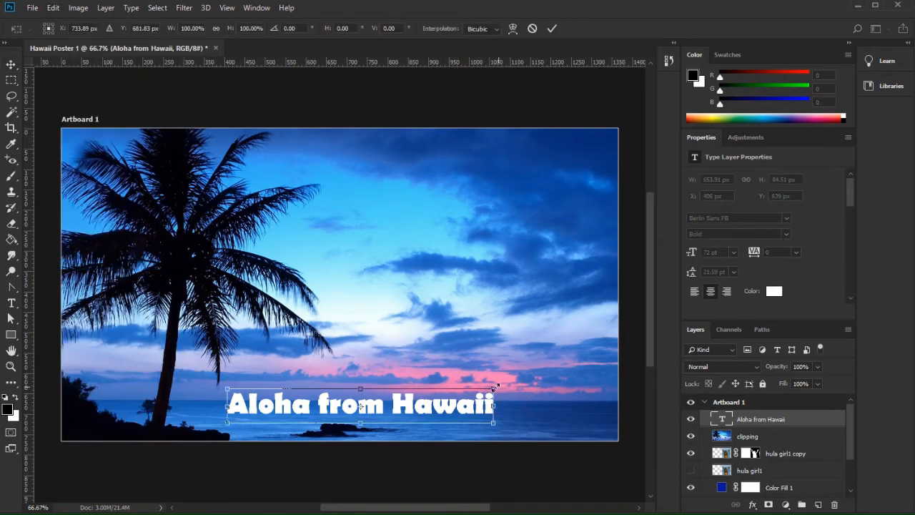
drag(495, 387, 606, 361)
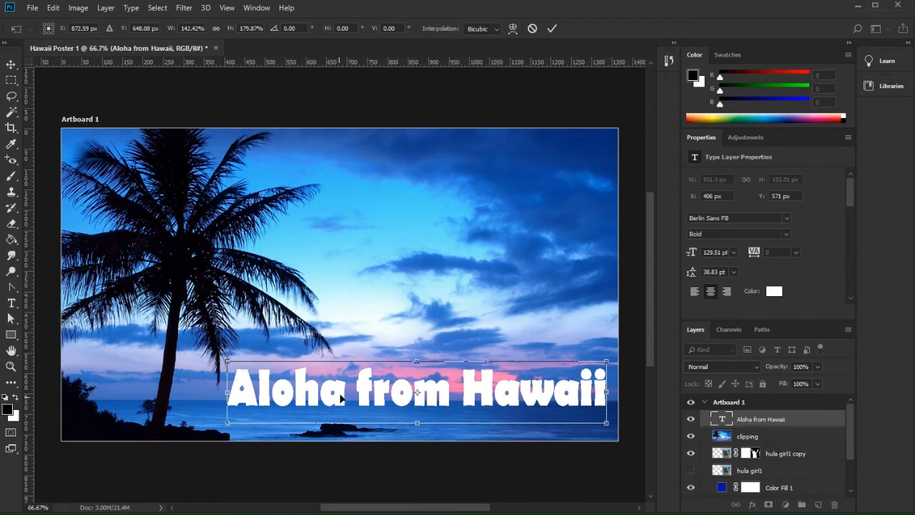
drag(342, 398, 308, 411)
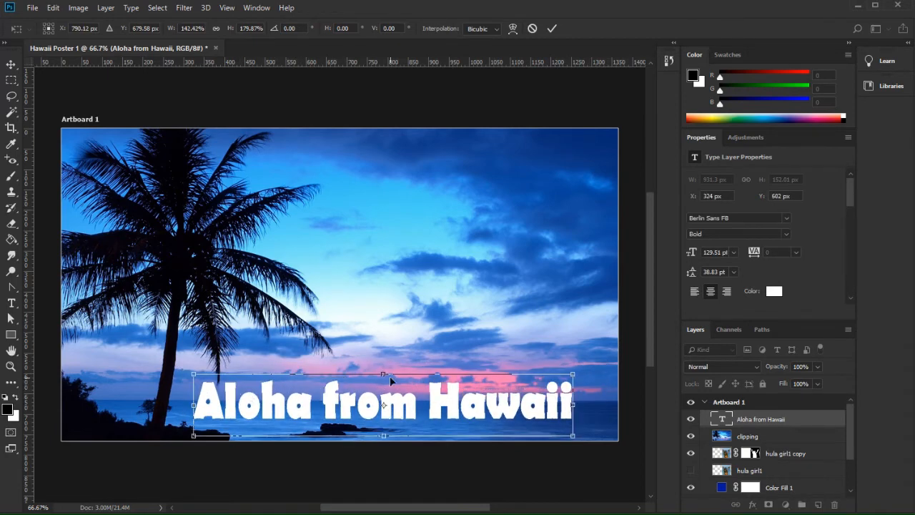
drag(572, 405, 596, 404)
click(552, 29)
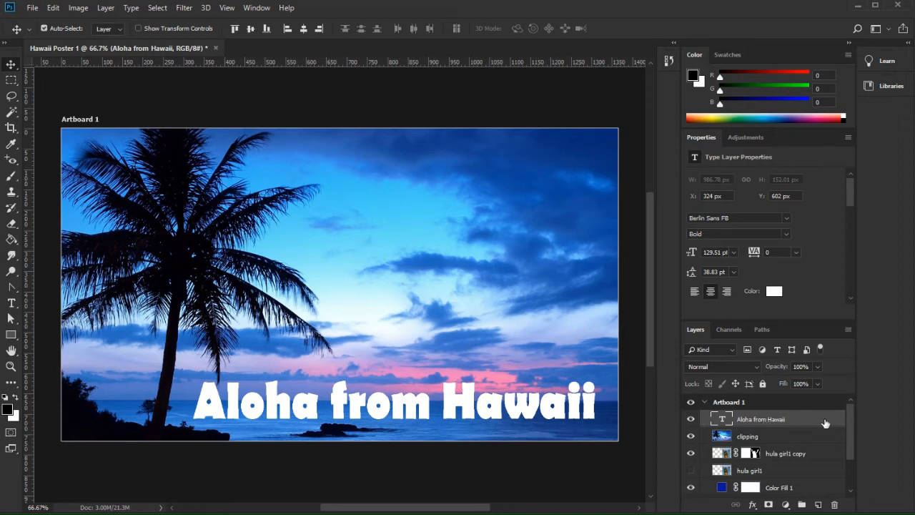
Give the "Aloha from Hawaii" text layer an Outer Glow in Subtract mode at 100% opacity with increased noise.
click(753, 505)
click(780, 386)
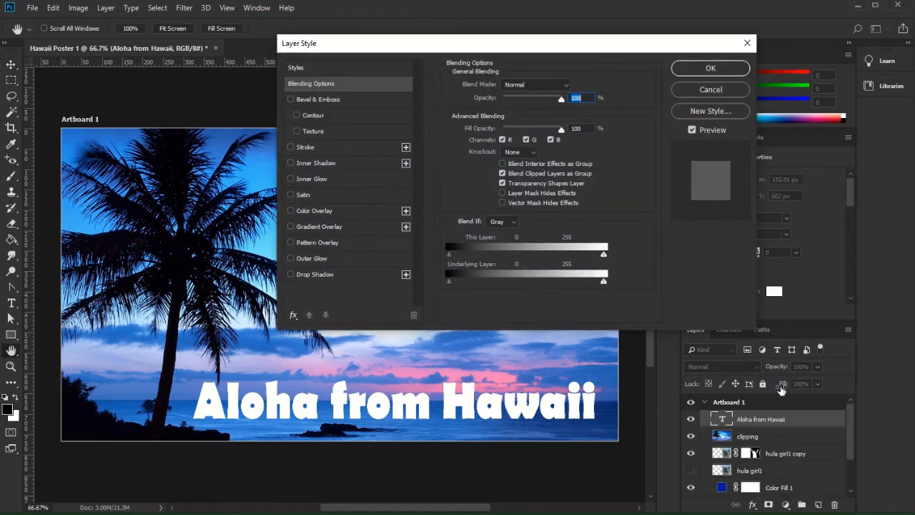
click(338, 258)
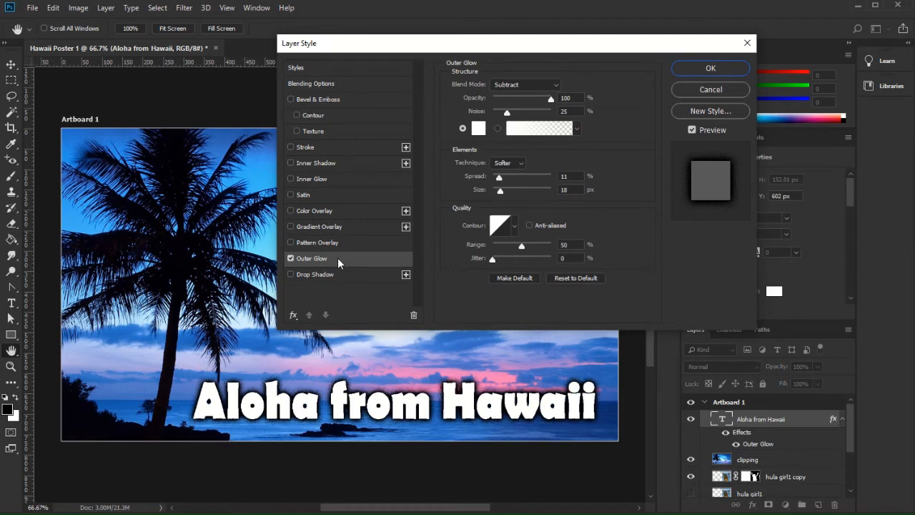
click(542, 84)
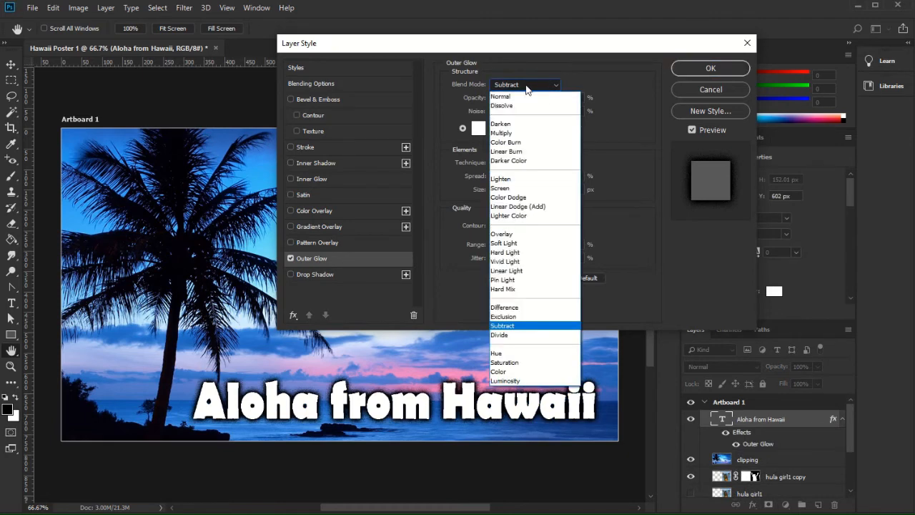
click(504, 326)
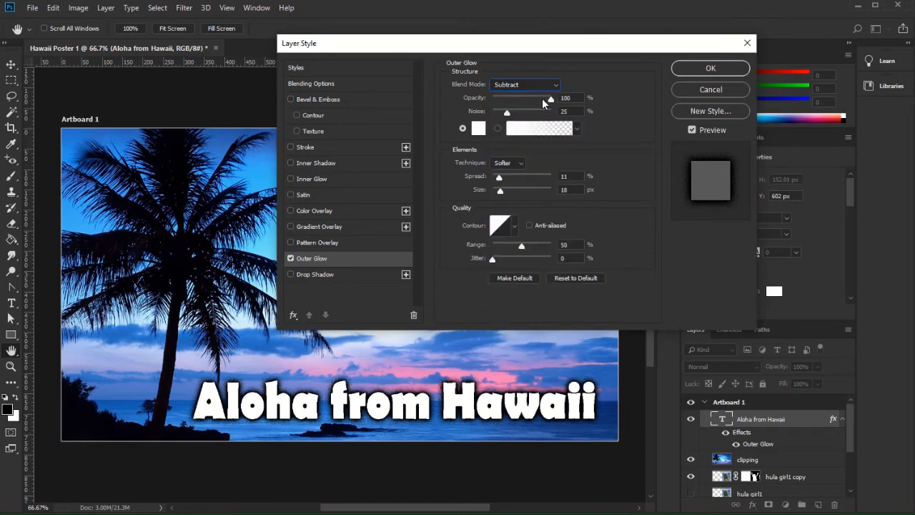
drag(539, 97, 567, 107)
drag(508, 113, 518, 113)
click(729, 69)
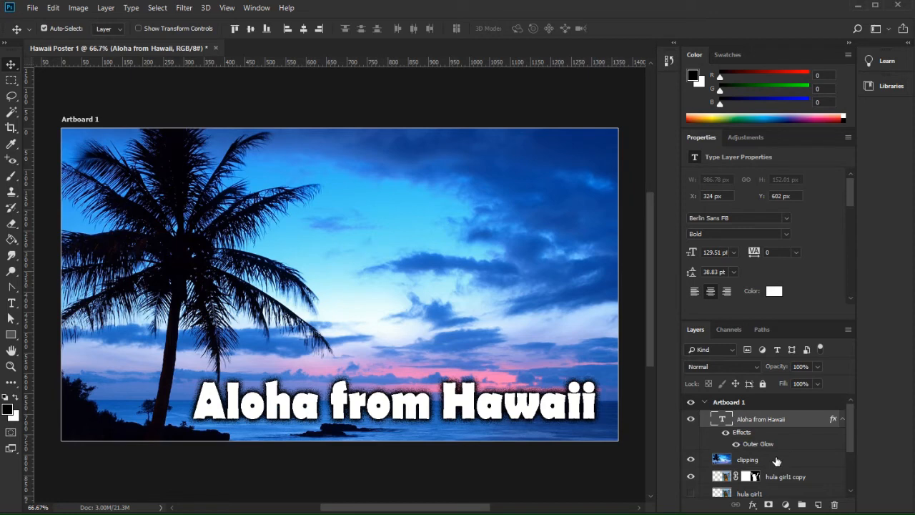
Move the clipping layer above the "Aloha from Hawaii" text layer and make it a clipping mask on the text.
drag(776, 461, 761, 421)
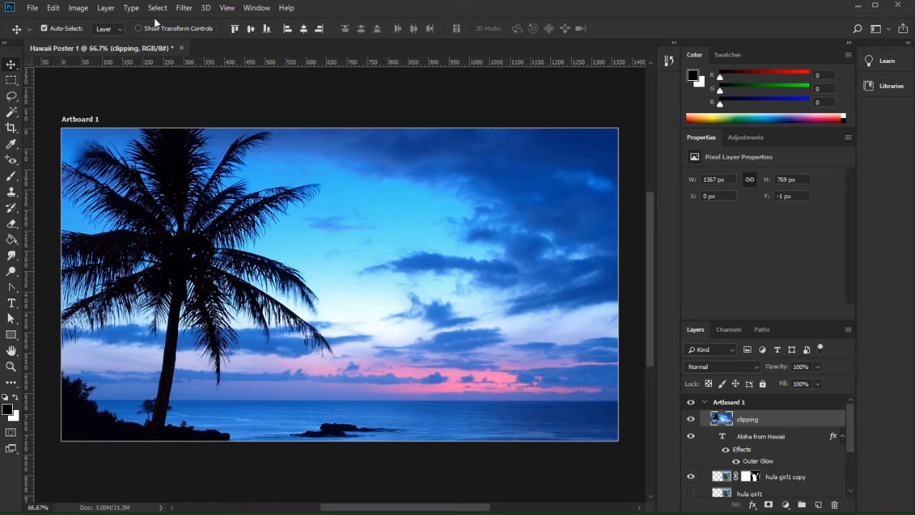
click(105, 8)
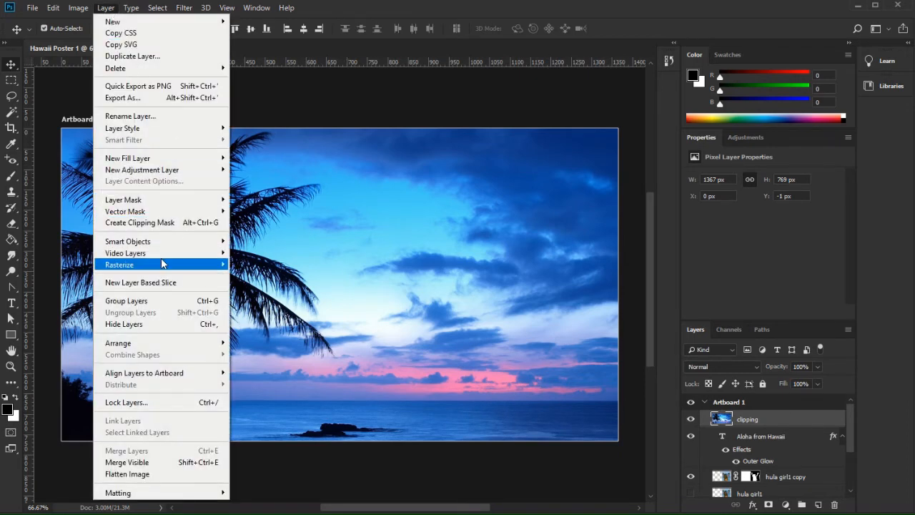
click(164, 223)
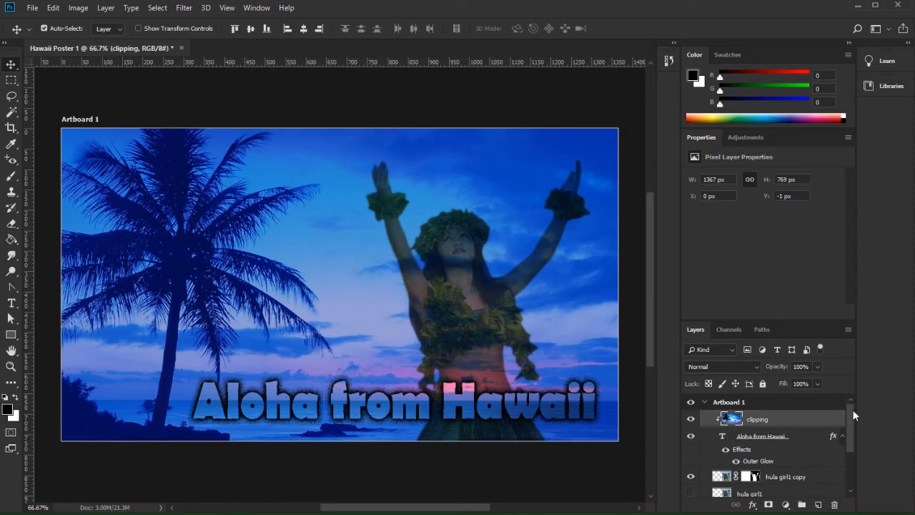
drag(852, 408, 852, 355)
Save the poster as a Photoshop file named Hawaii Poster 1 in the Project 3 folder with Maximize Compatibility on.
click(33, 8)
click(52, 147)
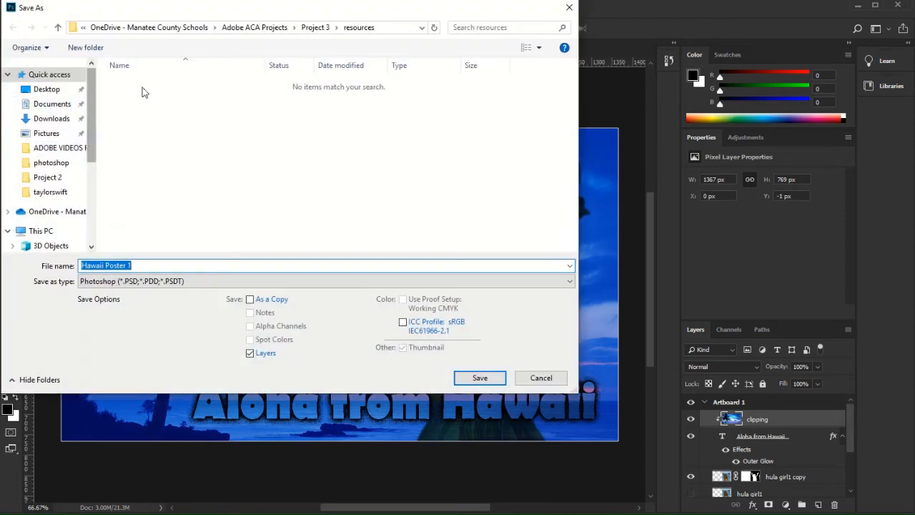
click(315, 27)
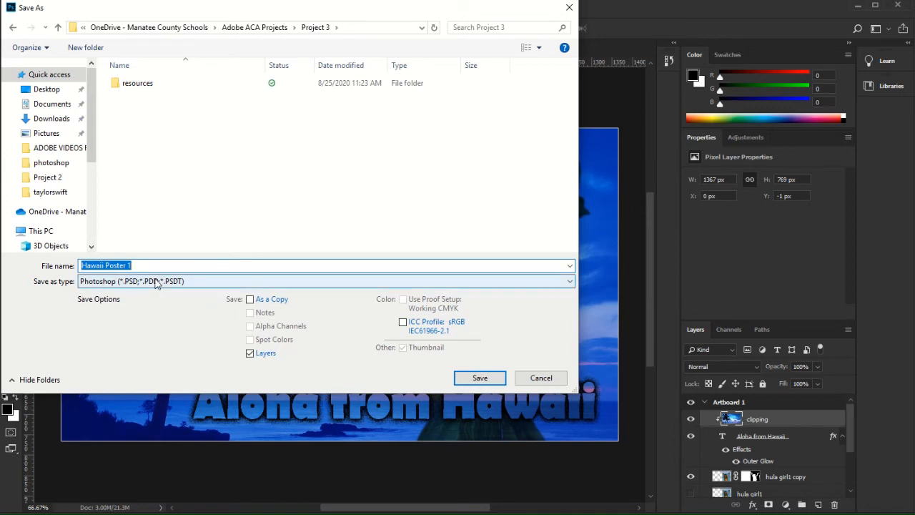
click(480, 378)
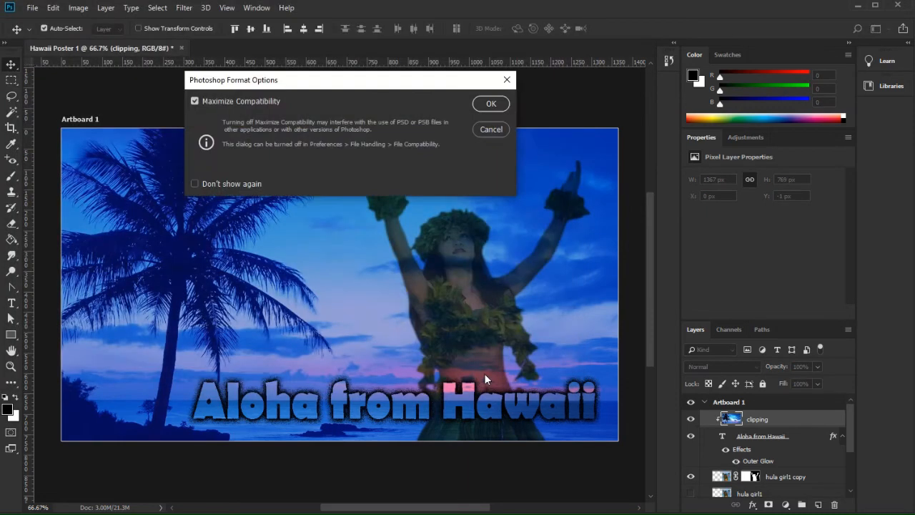
click(500, 106)
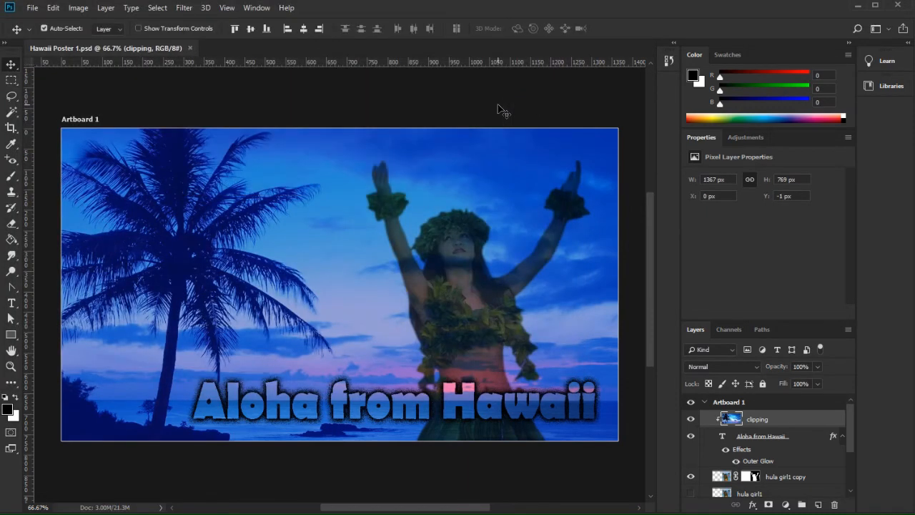
Save a JPEG copy of Hawaii Poster 1 in the Project 3 folder at Maximum quality 12, Baseline ("Standard").
click(35, 9)
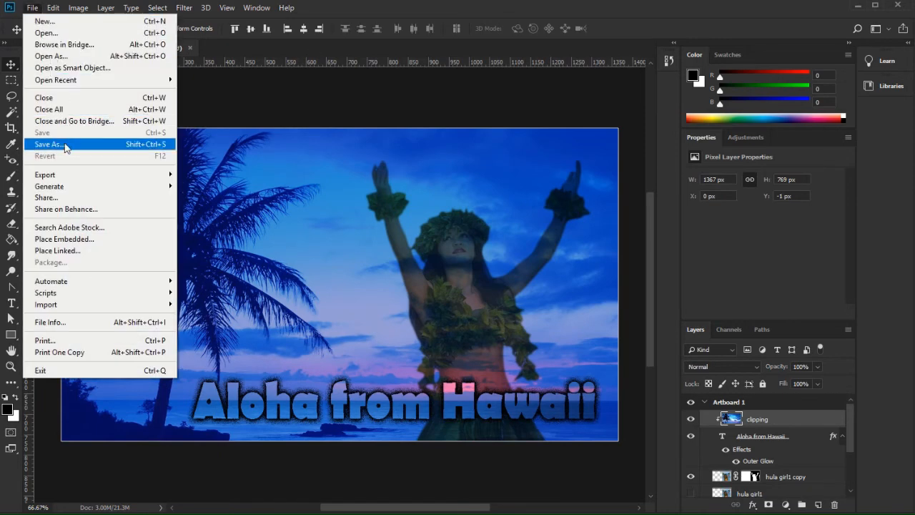
click(65, 146)
click(118, 283)
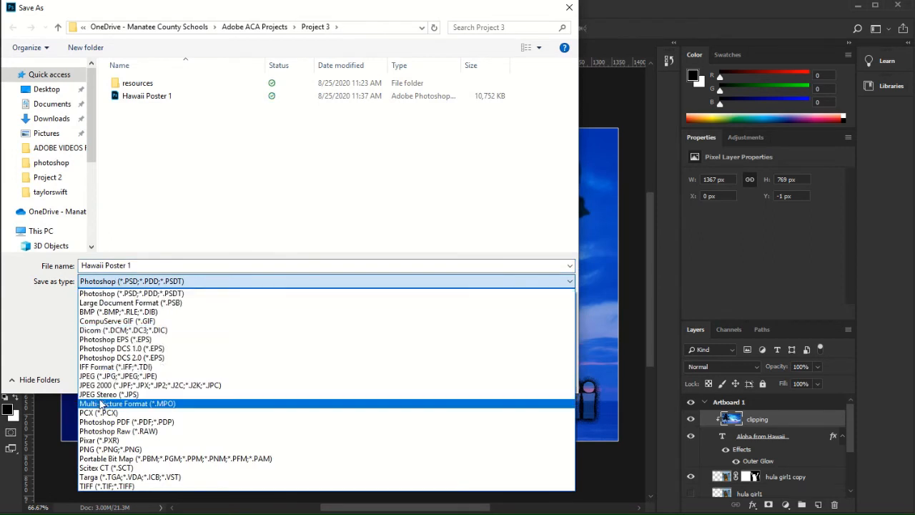
click(94, 377)
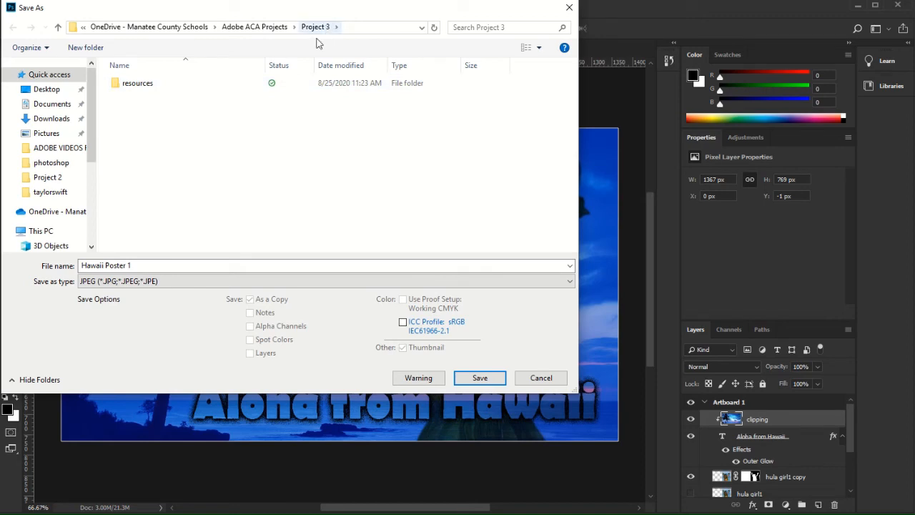
click(480, 378)
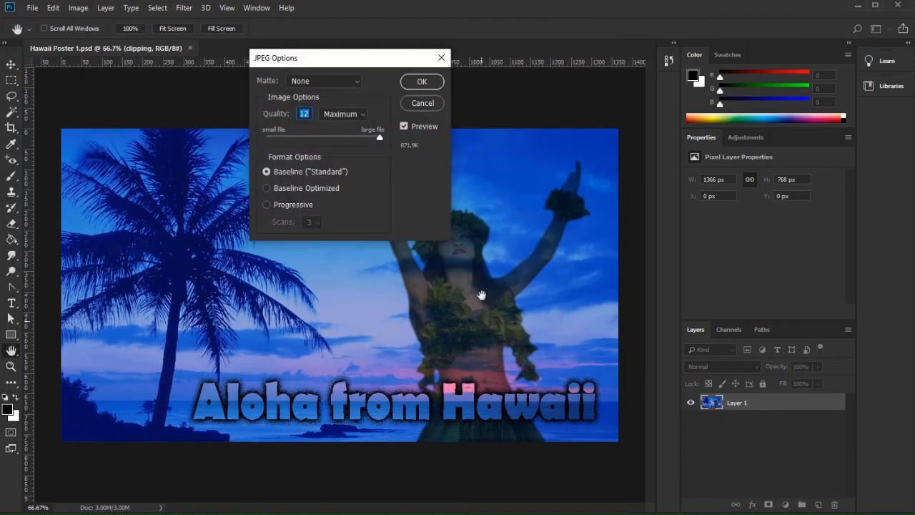
click(422, 82)
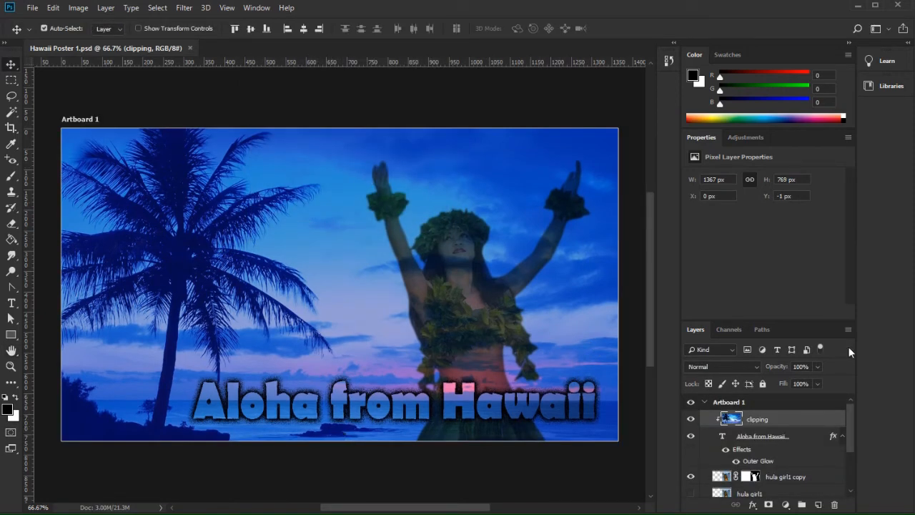
Group all layers from clipping down to Picture1 and name the group "poster 1".
mouse_move(852, 402)
mouse_down()
mouse_move(855, 473)
mouse_move(858, 387)
mouse_up()
drag(852, 428, 822, 479)
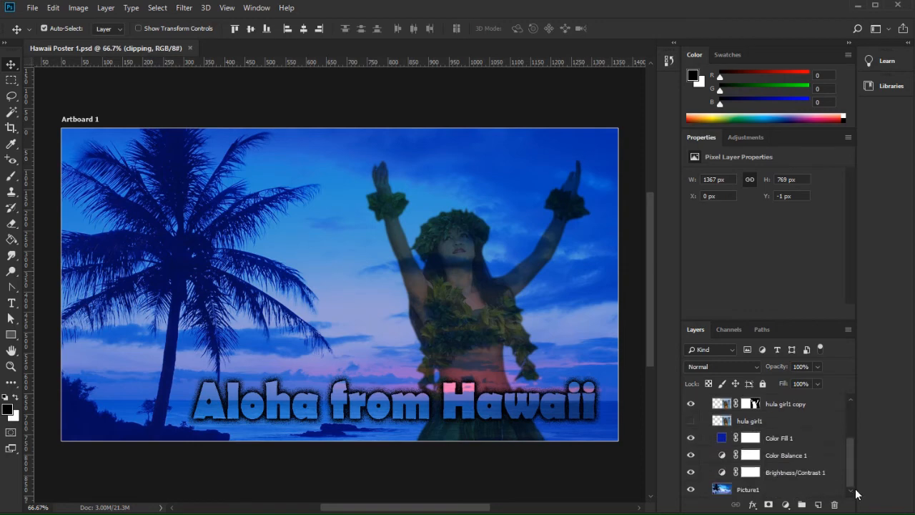
shift+click(798, 480)
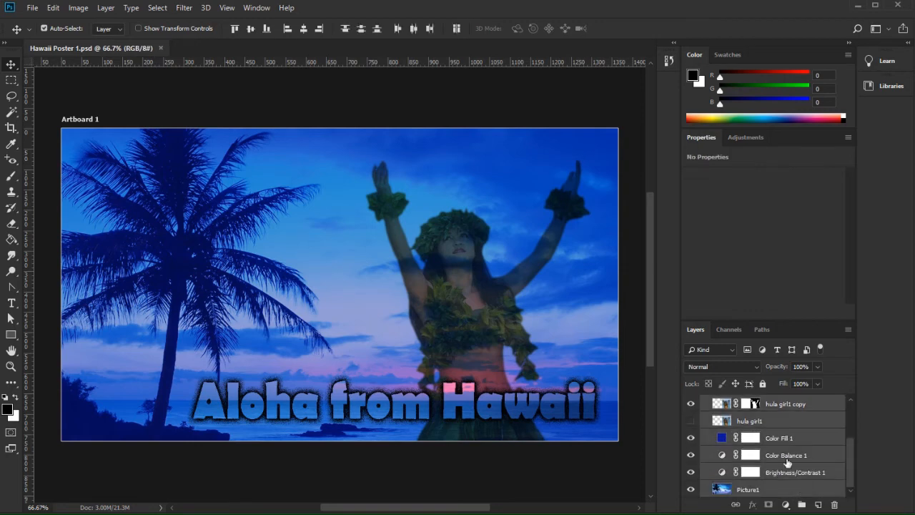
click(801, 505)
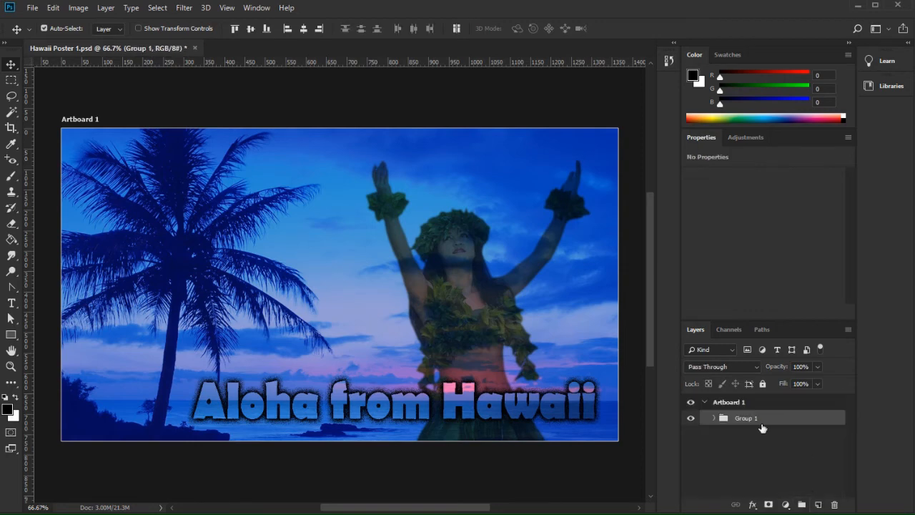
double_click(740, 423)
text(poster)
key(Return)
Duplicate the poster 1 group, hide the original and rename the copy "poster 2".
drag(795, 418, 819, 504)
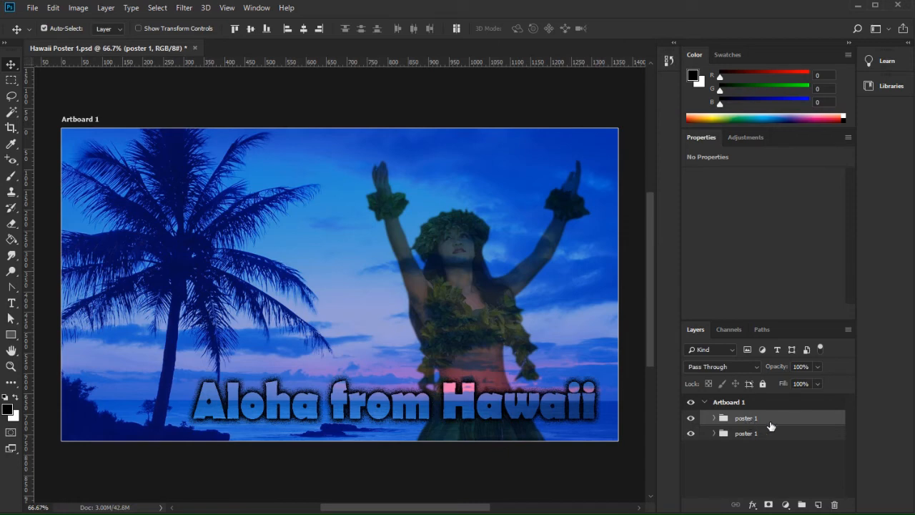
click(691, 434)
click(715, 418)
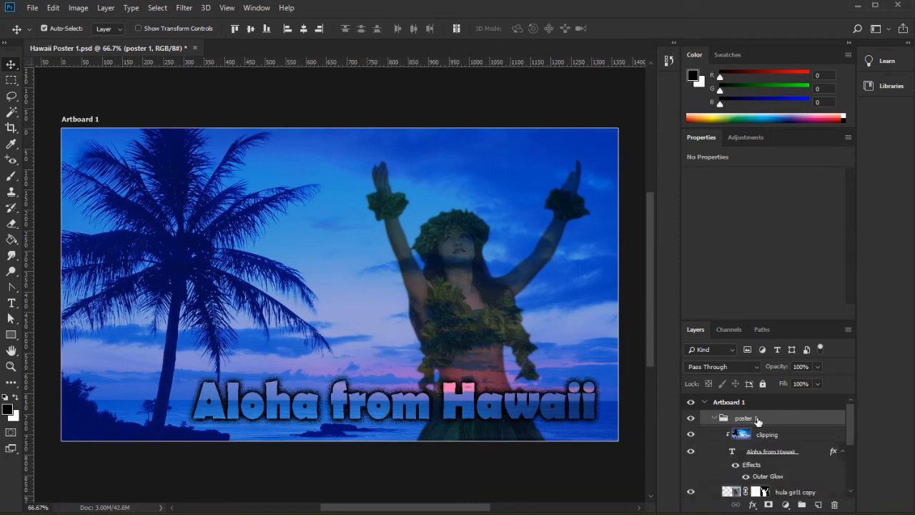
double_click(746, 419)
click(761, 419)
text(2)
key(Return)
Hide the Color Fill 1 and Color Balance 1 layers in the poster 2 group.
click(807, 435)
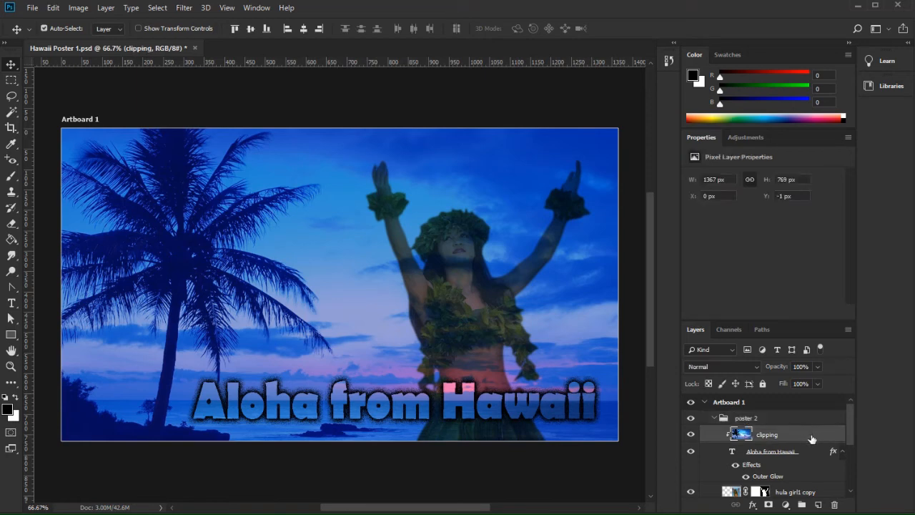
drag(852, 420, 850, 431)
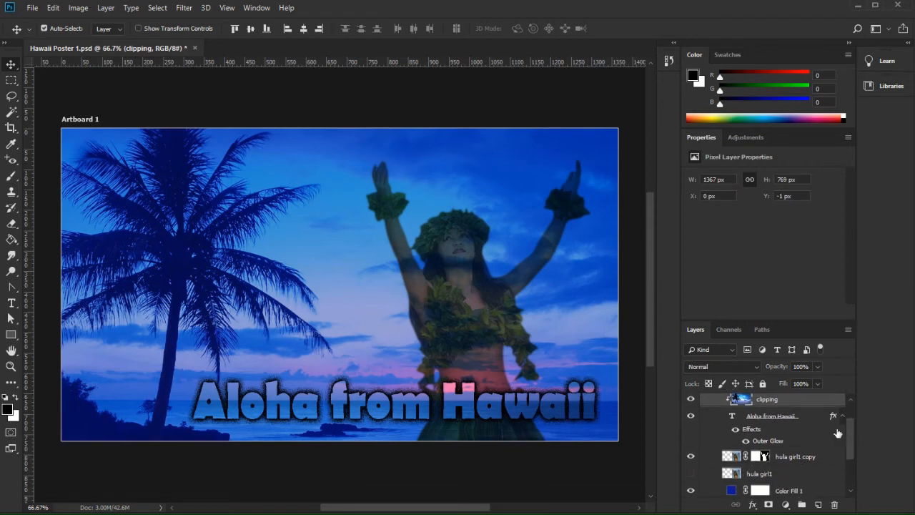
drag(737, 319, 737, 279)
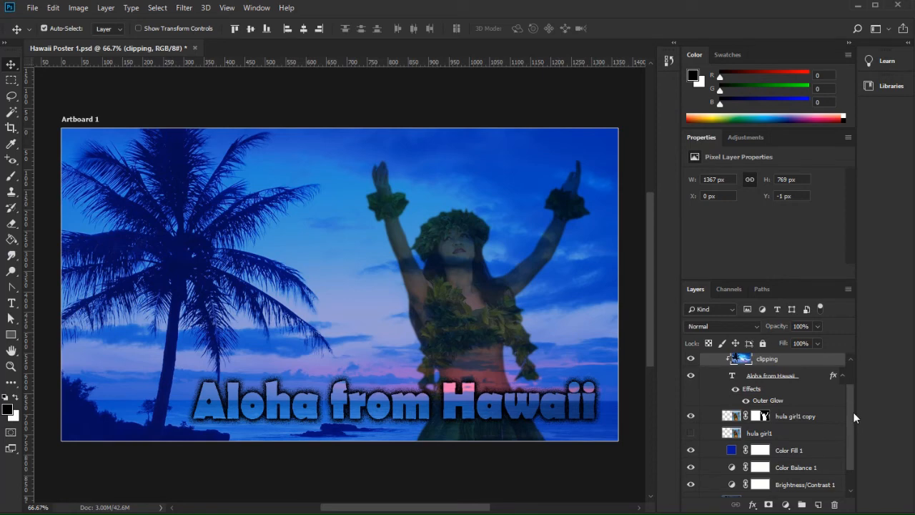
mouse_move(853, 411)
mouse_down()
mouse_move(849, 425)
mouse_move(850, 399)
mouse_move(850, 409)
mouse_up()
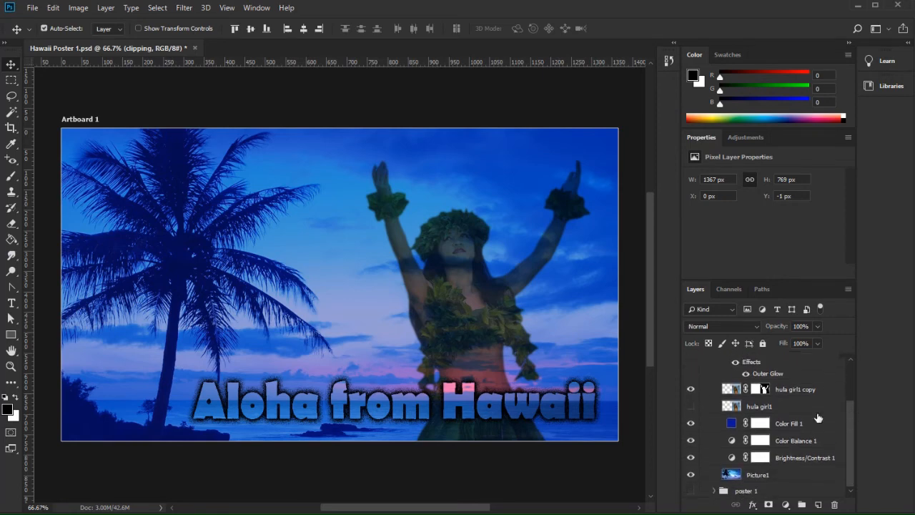
click(692, 424)
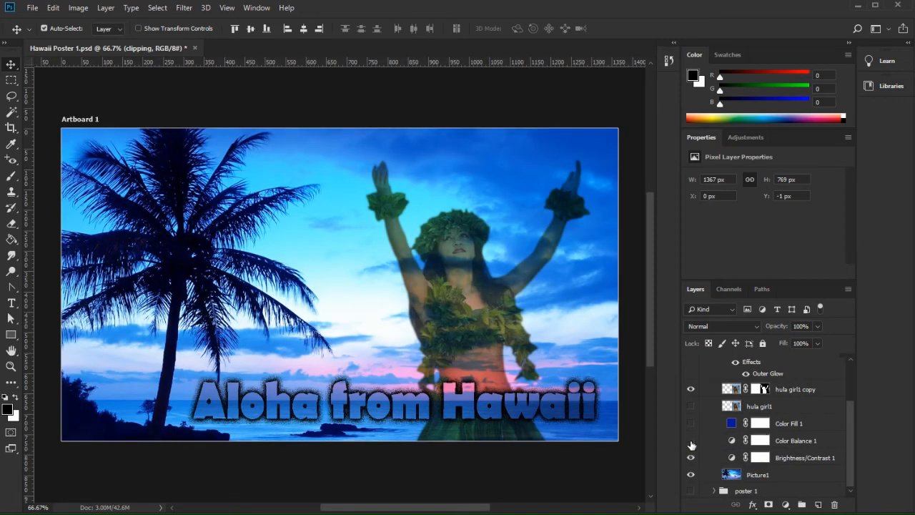
click(691, 444)
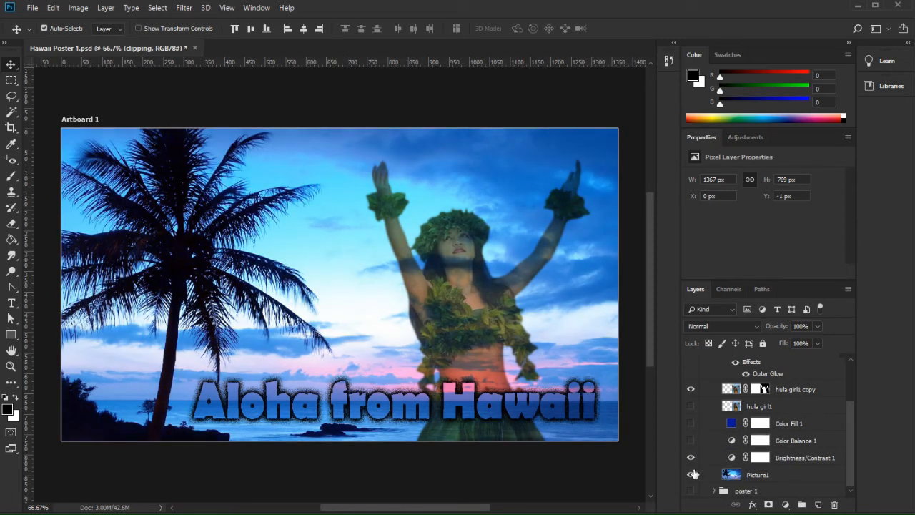
Add a Black & White adjustment layer with the Default preset directly above the hula girl1 copy layer in poster 2.
click(834, 391)
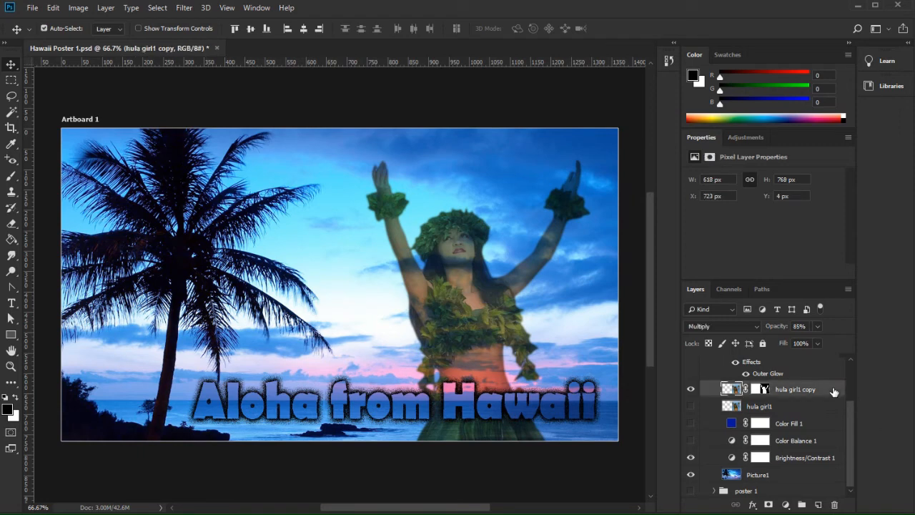
click(786, 504)
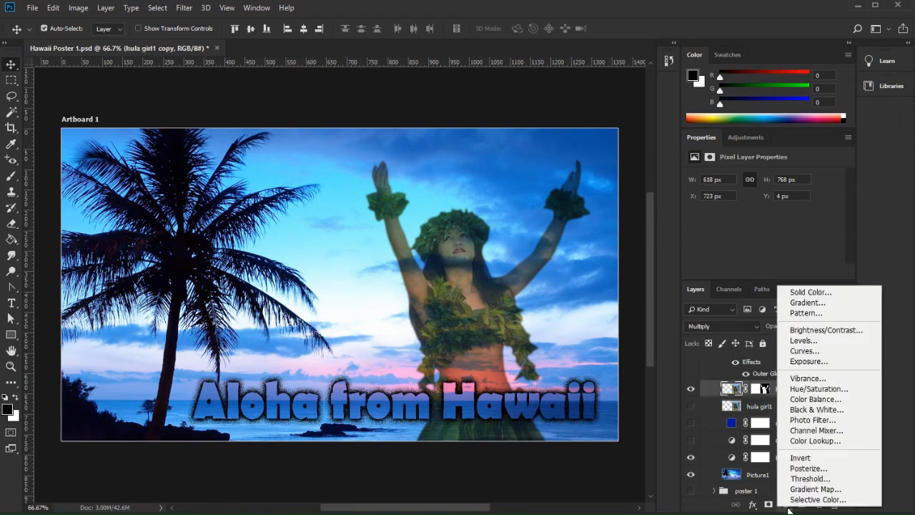
click(808, 410)
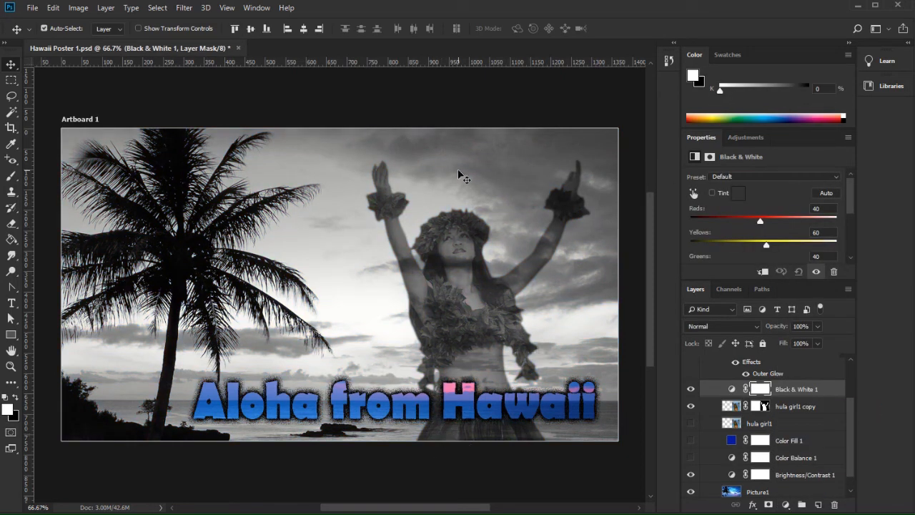
Turn off the Outer Glow on poster 2's "Aloha from Hawaii" text and try an Inner Shadow on it.
mouse_move(852, 415)
mouse_down()
mouse_move(852, 375)
mouse_move(862, 442)
mouse_move(855, 403)
mouse_up()
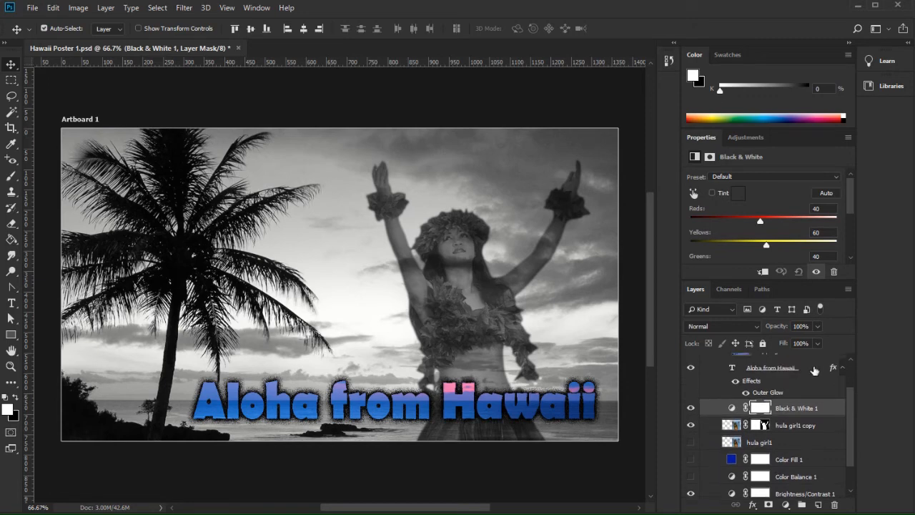
click(814, 370)
double_click(814, 370)
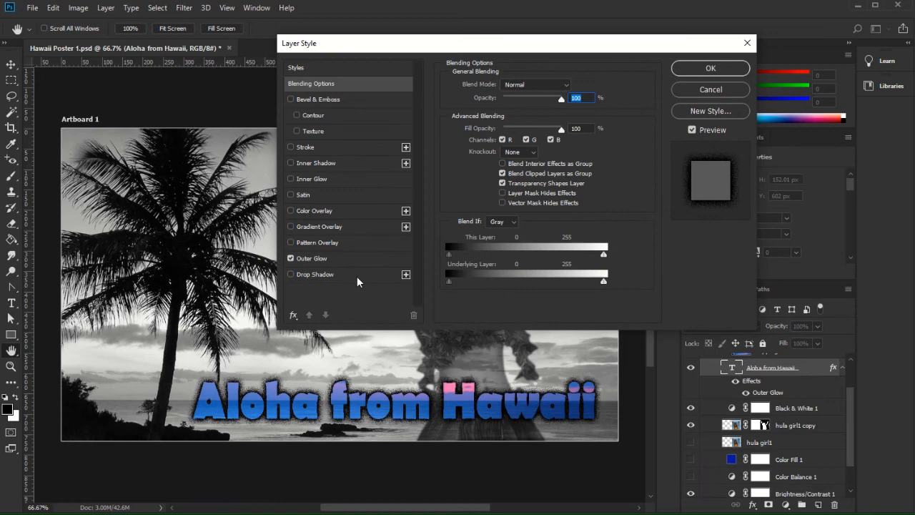
click(291, 258)
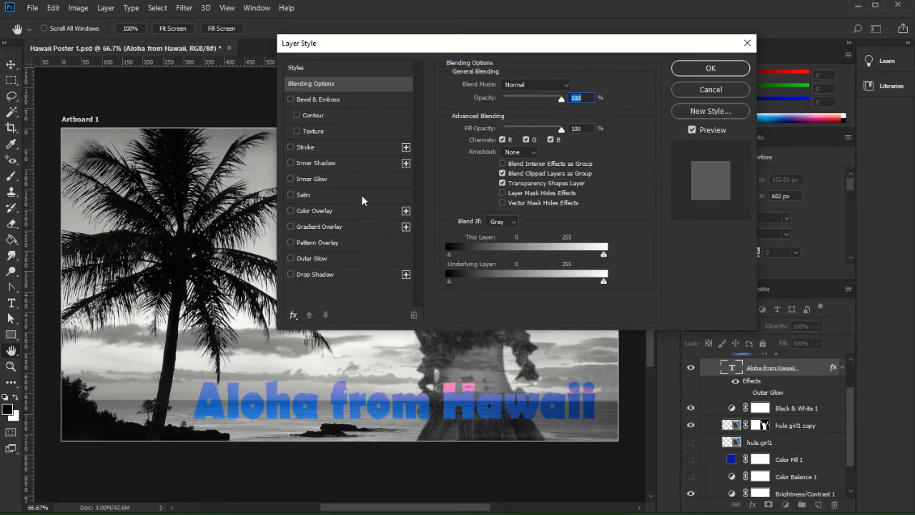
click(346, 164)
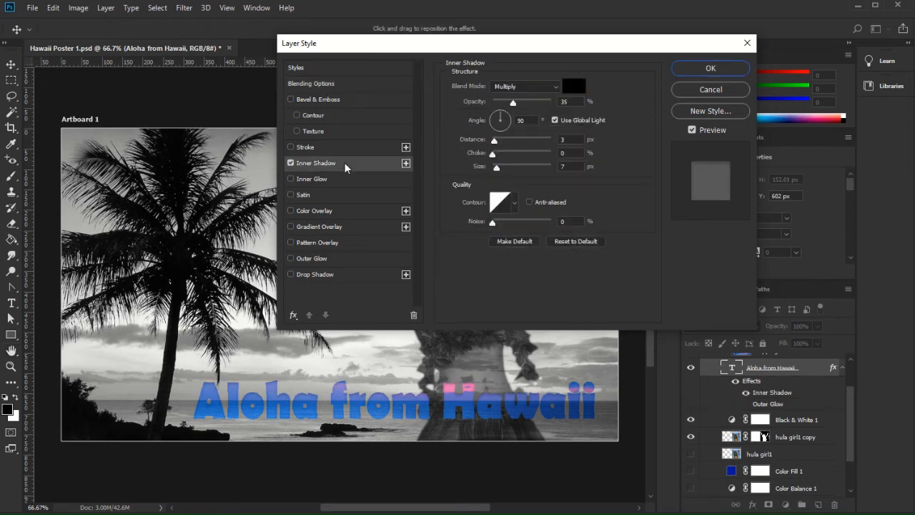
click(290, 163)
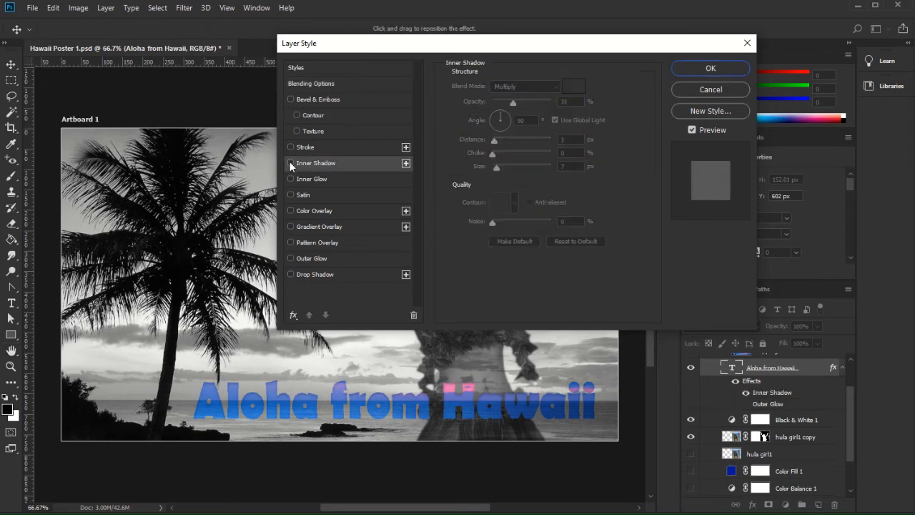
Give the text a black Drop Shadow at 58% opacity with a 3 px distance, 56% spread and a reduced size.
click(324, 274)
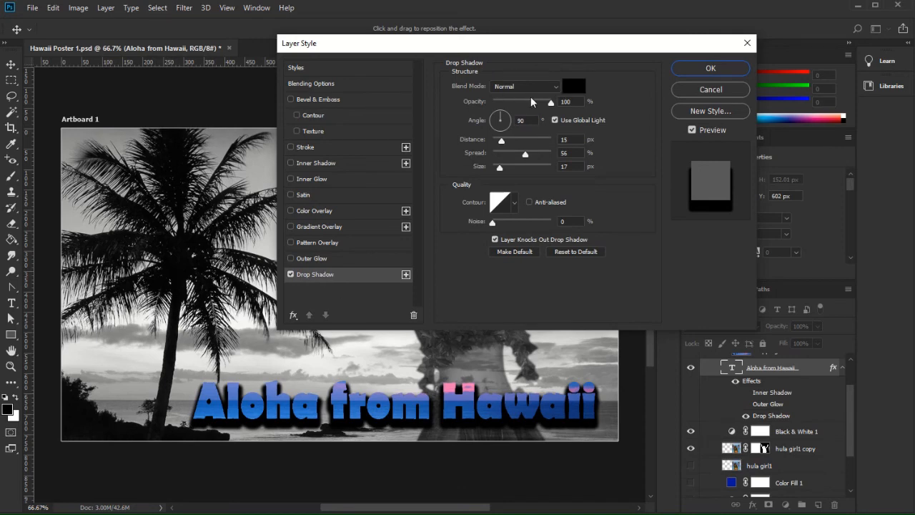
drag(550, 103, 527, 104)
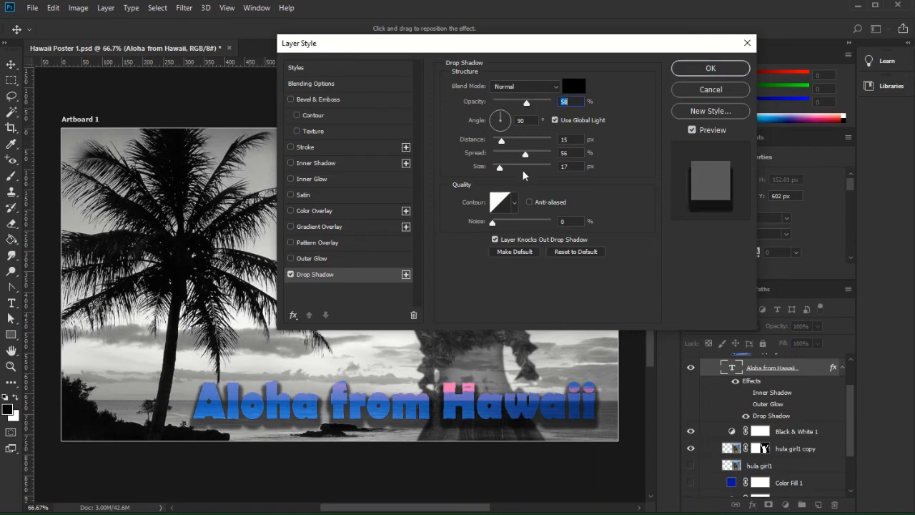
drag(501, 140, 498, 166)
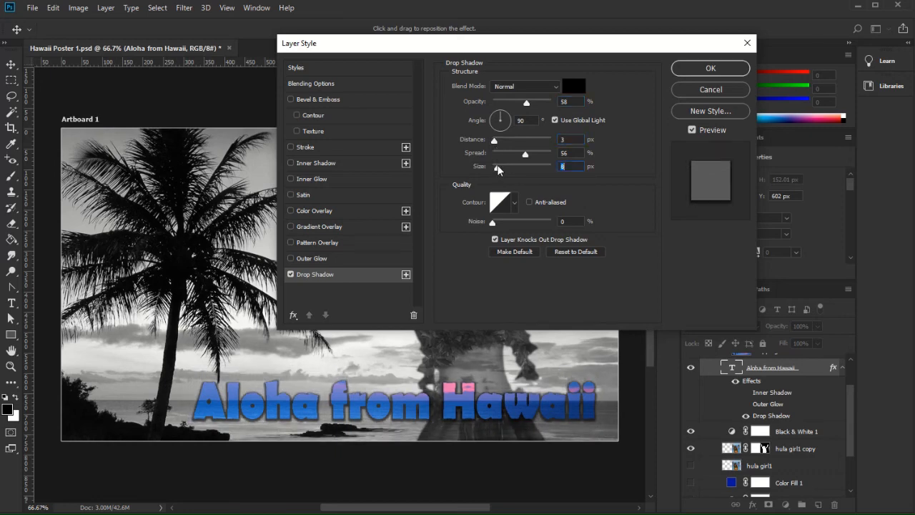
Add a Gradient Overlay to the text and try the Shiny Sphere, Spectrum, Steel Bar and Soft Stripes gradient presets.
click(331, 223)
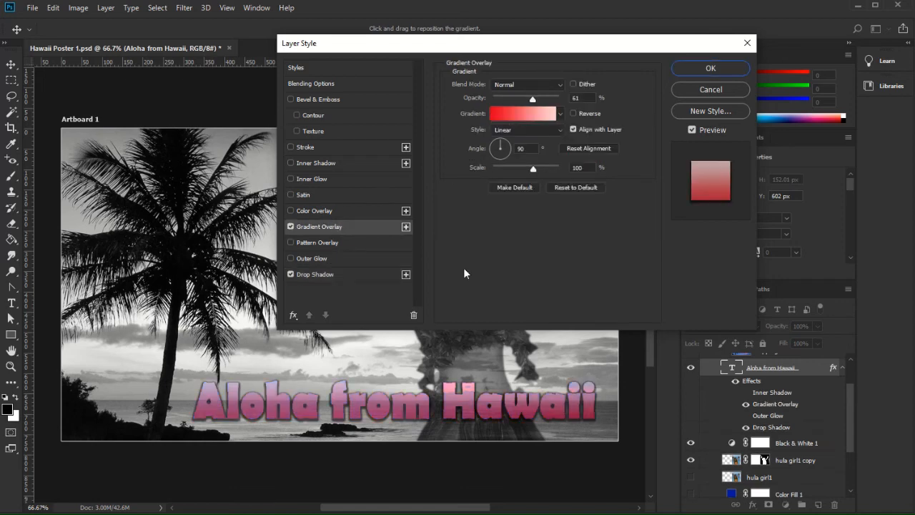
click(524, 113)
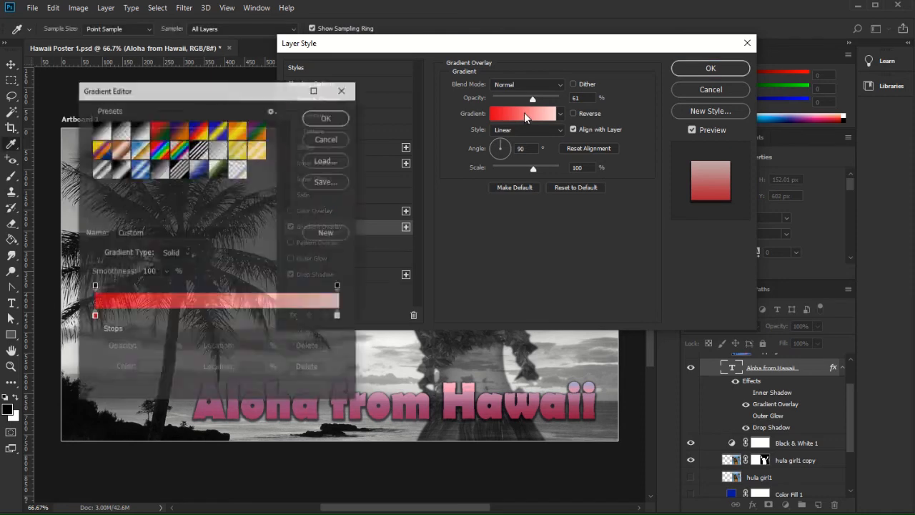
click(222, 169)
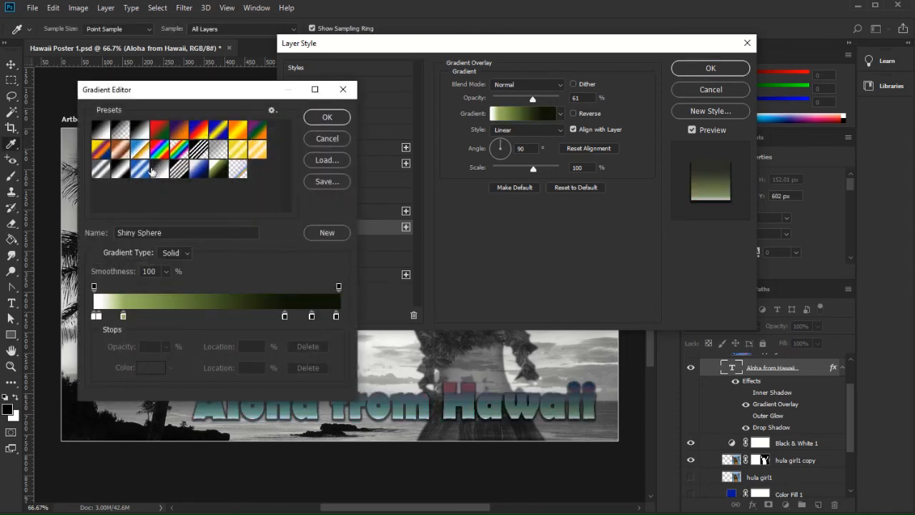
click(162, 151)
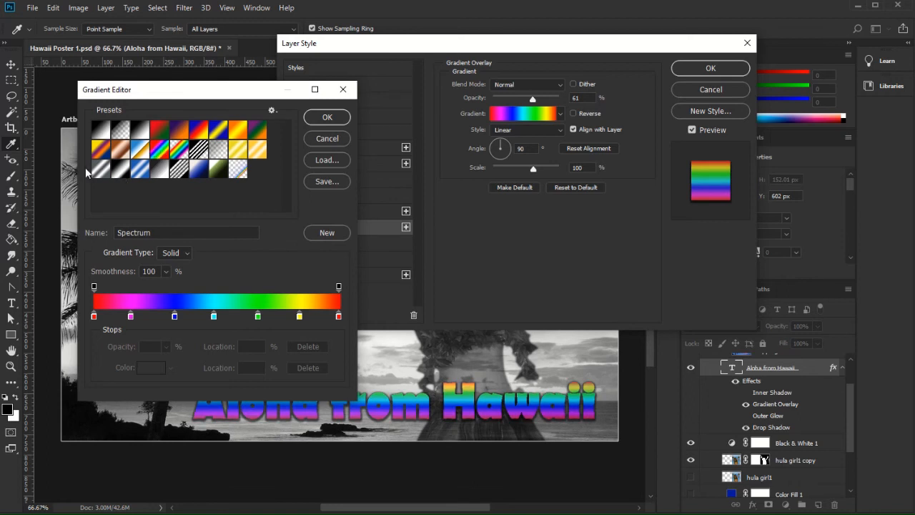
click(118, 170)
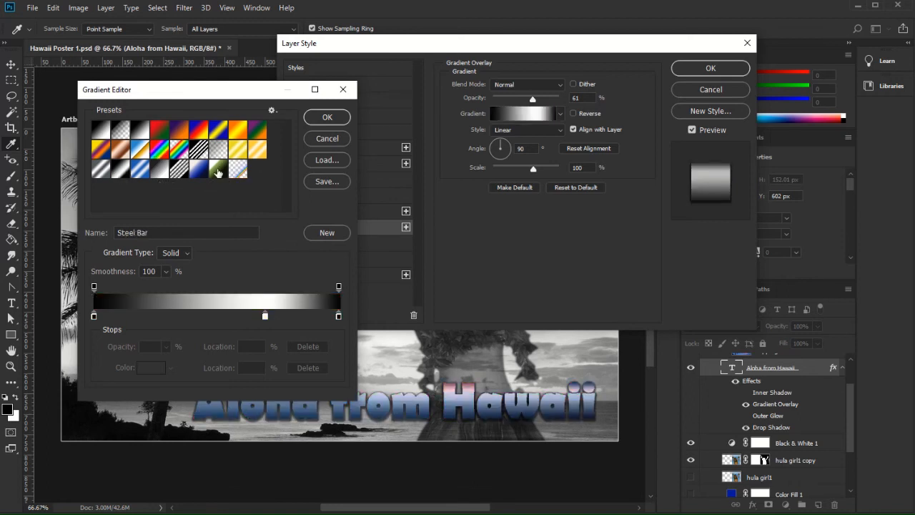
click(181, 170)
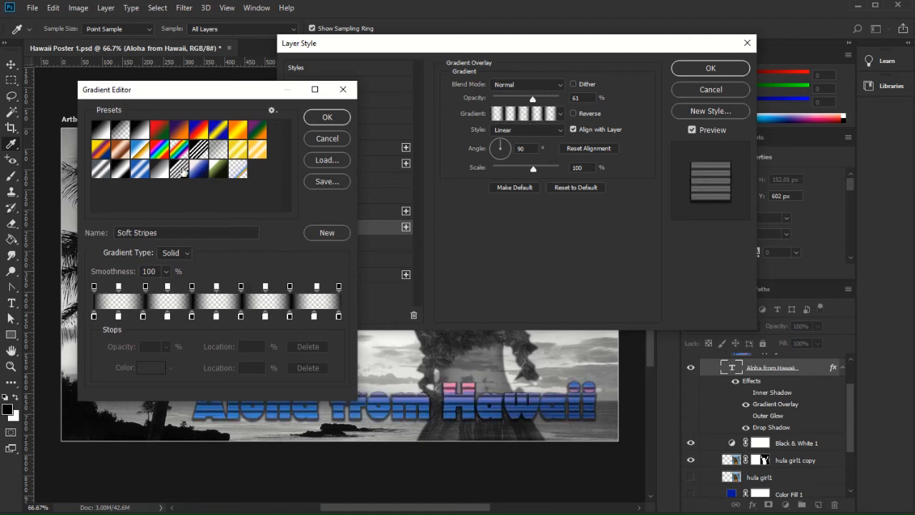
Try the Black, White gradient preset with the white stop moved inward and the black stop at 18%.
click(143, 131)
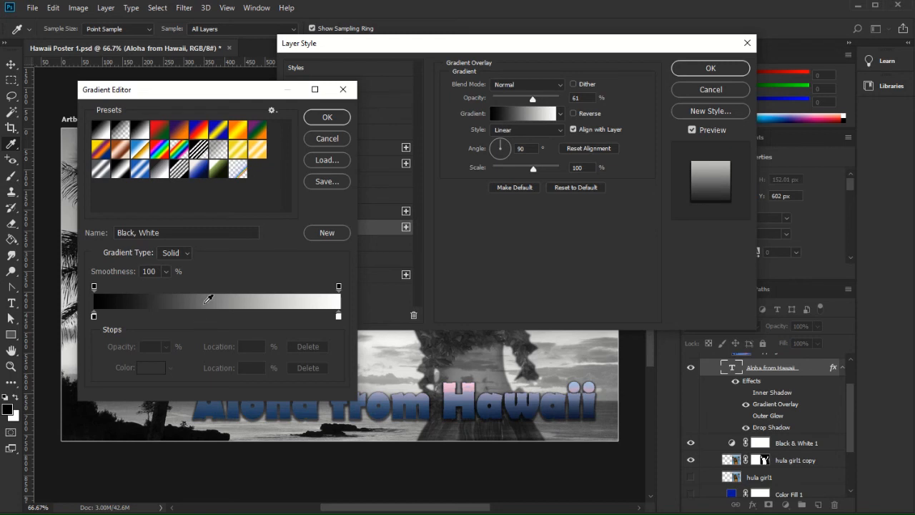
drag(337, 318, 272, 316)
drag(95, 318, 137, 319)
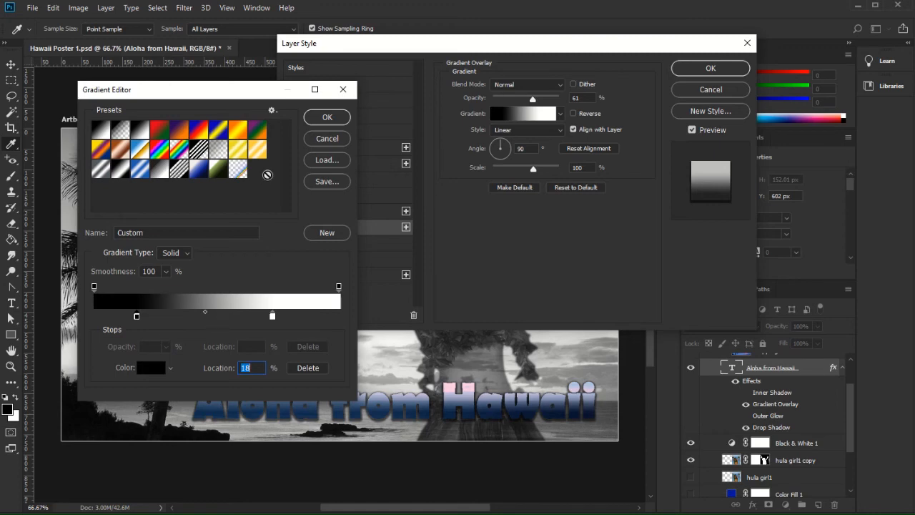
Apply the Matte Sphere gradient to the text overlay and reduce the overlay's opacity to about 29%.
click(199, 172)
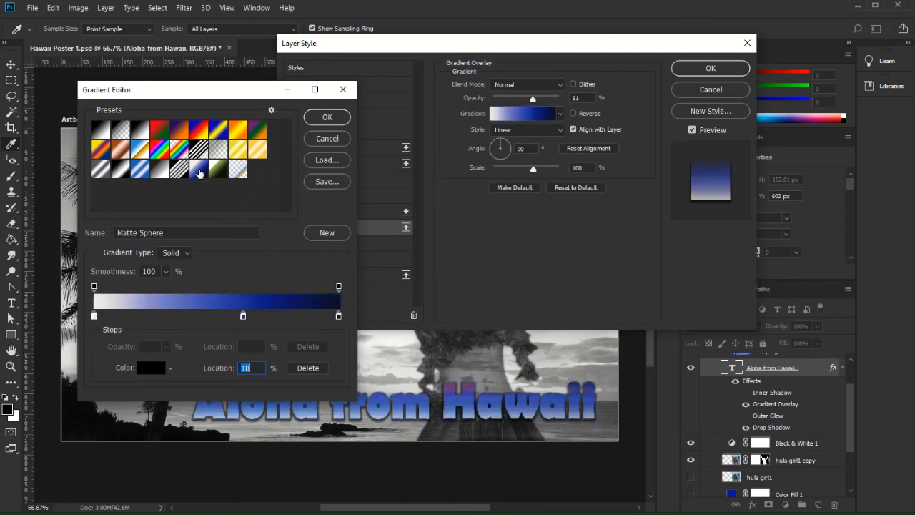
click(329, 119)
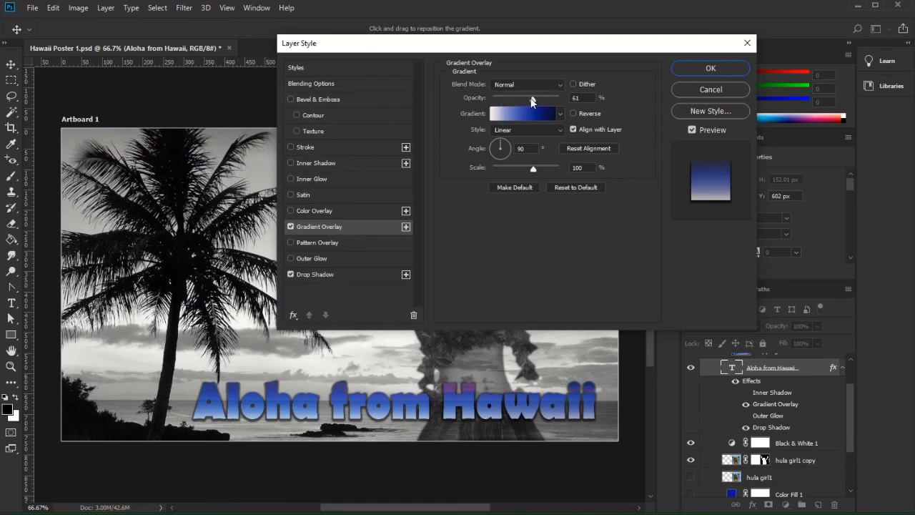
drag(531, 101, 512, 101)
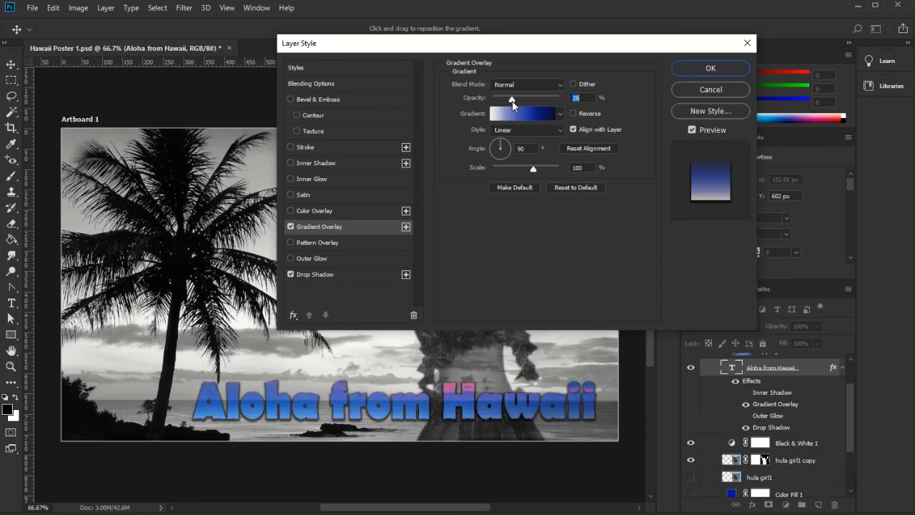
Add a white 3 px outside Stroke to the "Aloha from Hawaii" text and collapse the poster 2 group.
click(338, 148)
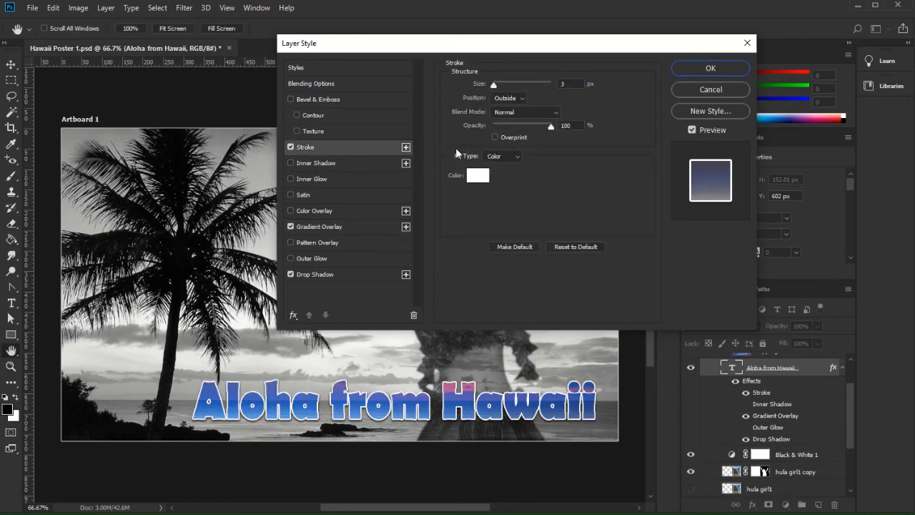
click(724, 69)
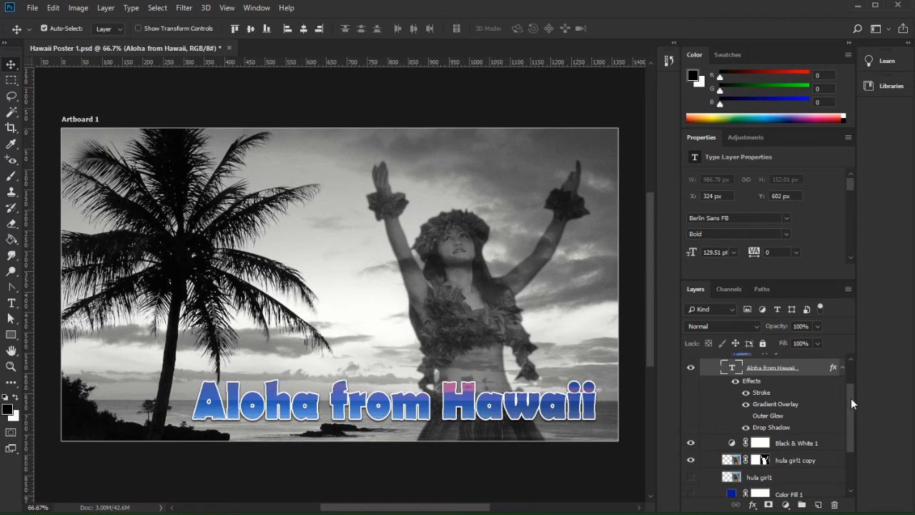
scroll(851, 404, up, 3)
click(716, 378)
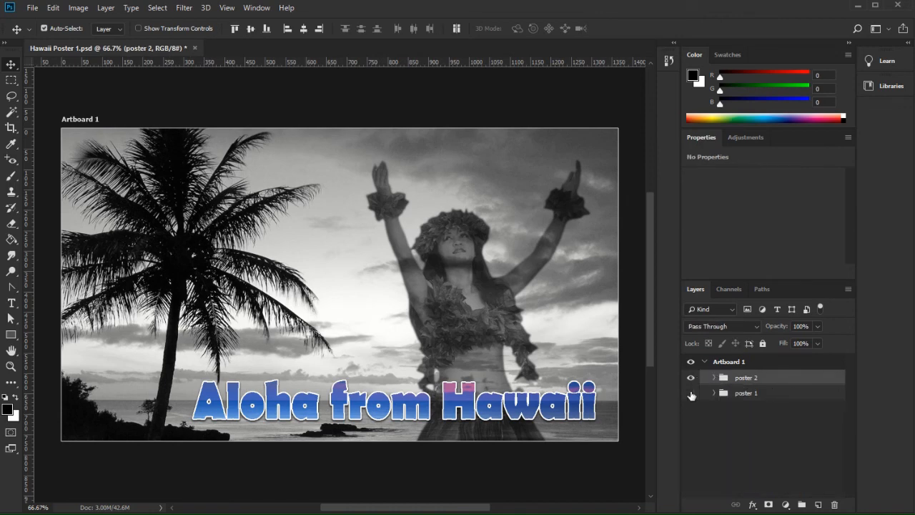
Save a maximum-quality (12) baseline JPEG copy named Hawaii Poster 2 in the Project 3 folder, and save the Hawaii Poster 1 PSD.
click(30, 6)
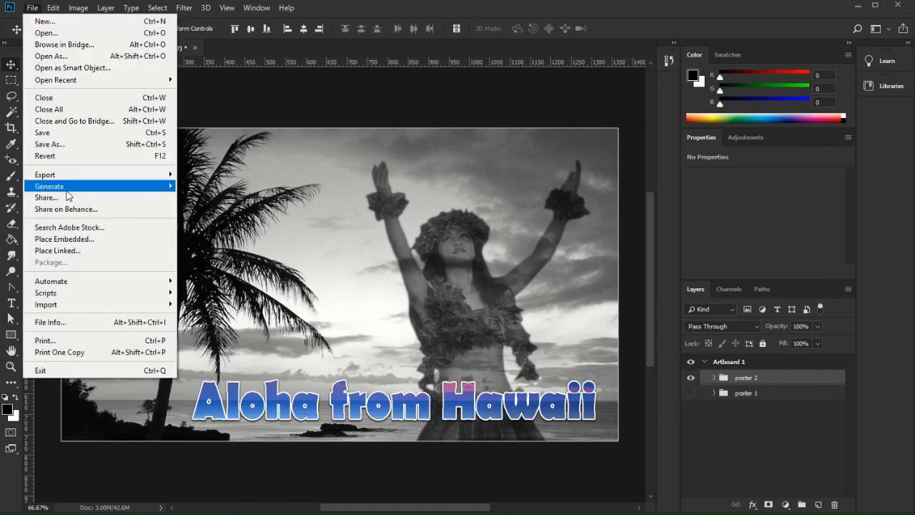
click(65, 144)
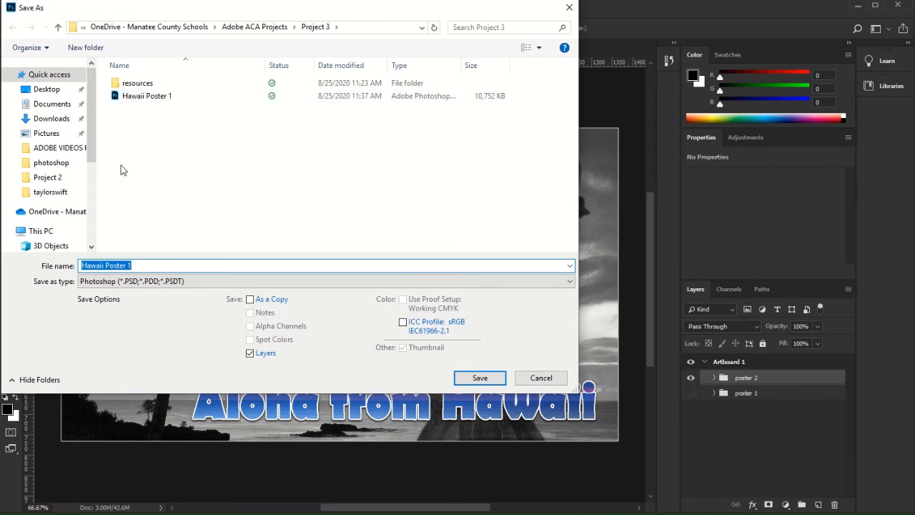
click(129, 284)
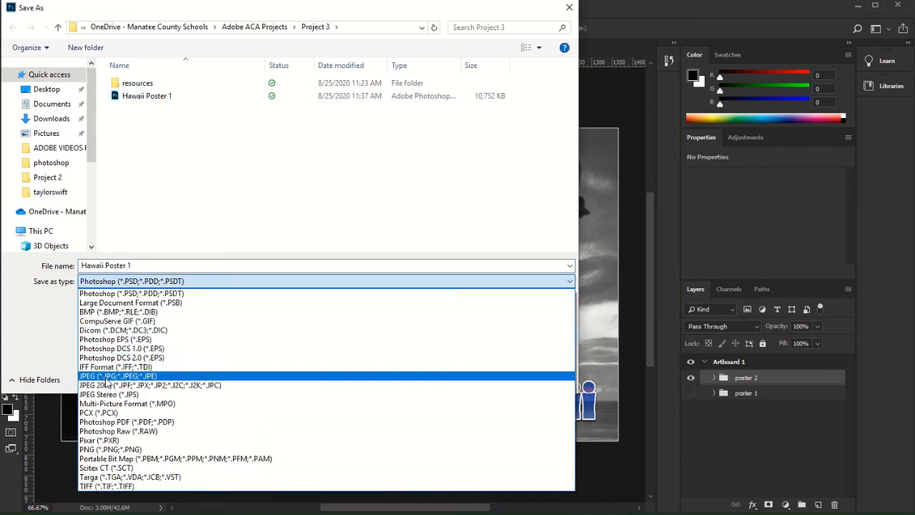
click(105, 377)
click(129, 265)
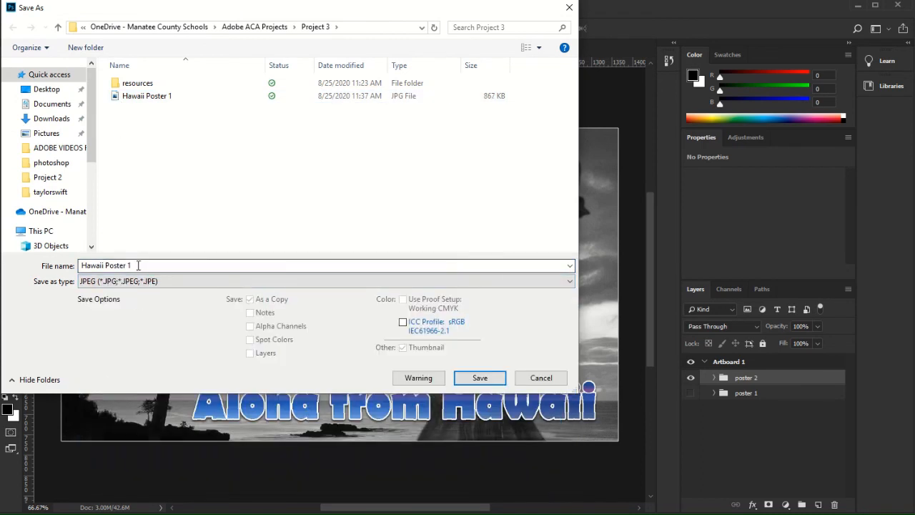
click(131, 265)
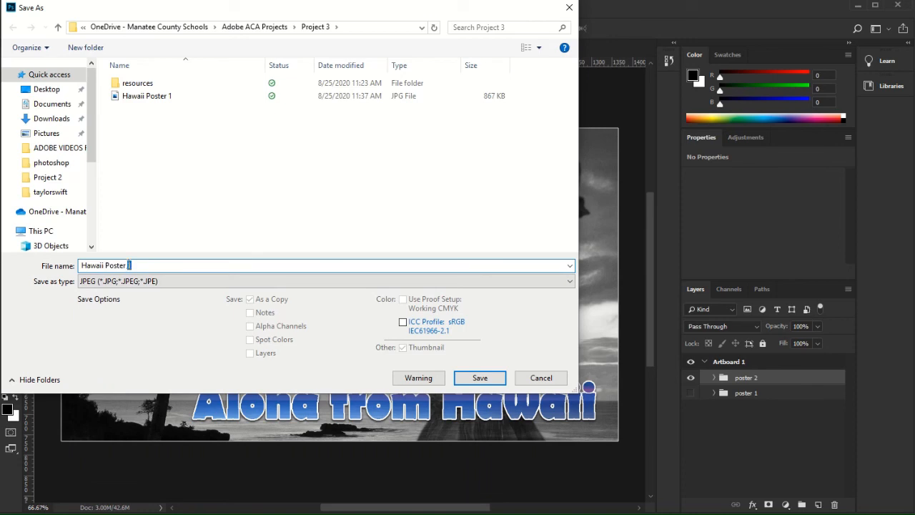
click(485, 379)
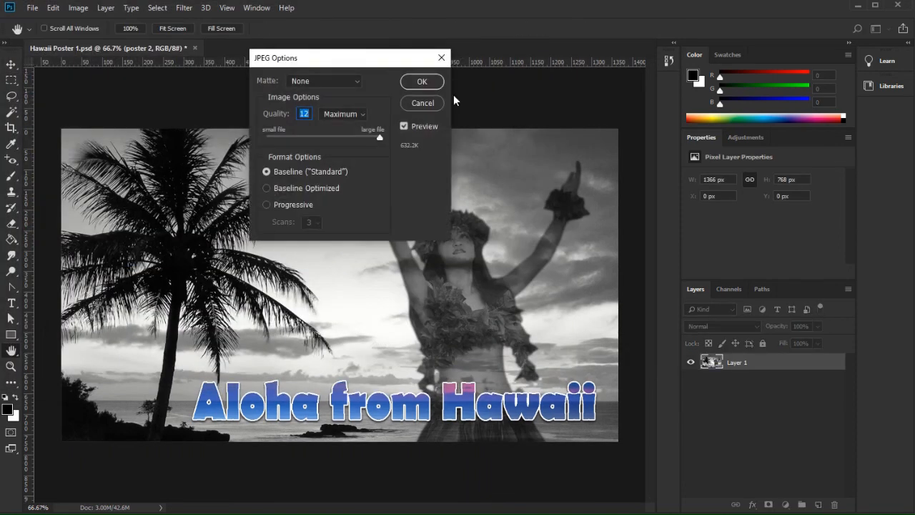
click(423, 81)
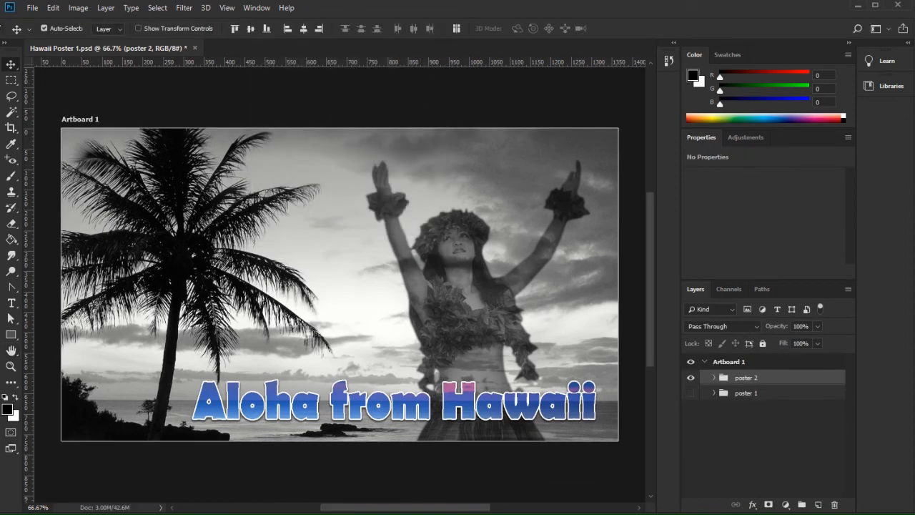
click(31, 8)
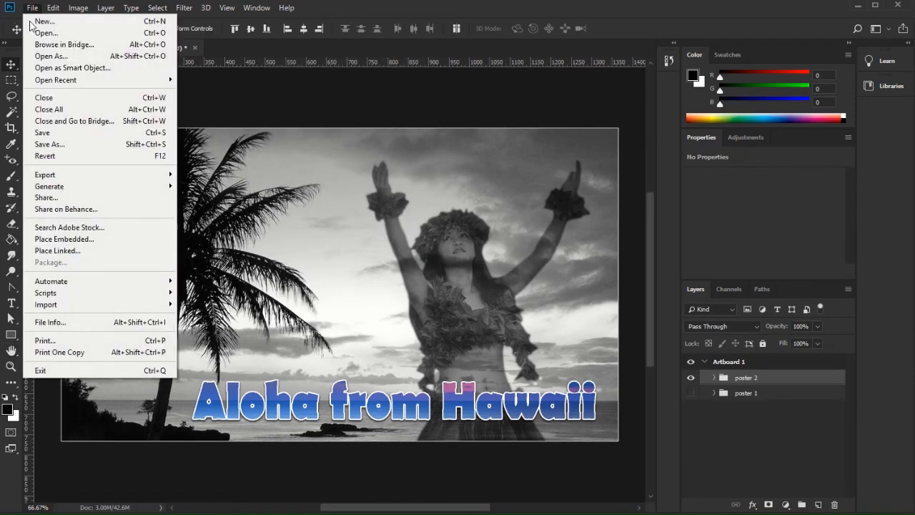
click(45, 134)
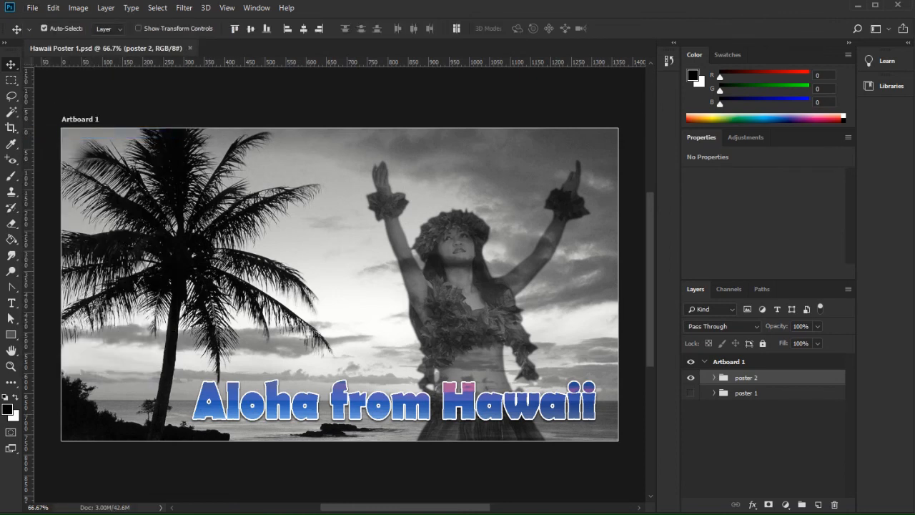
Switch to File Explorer, go to the Project 3 folder and view the Hawaii Poster 1 JPEG, closing it when finished.
key(alt+Tab)
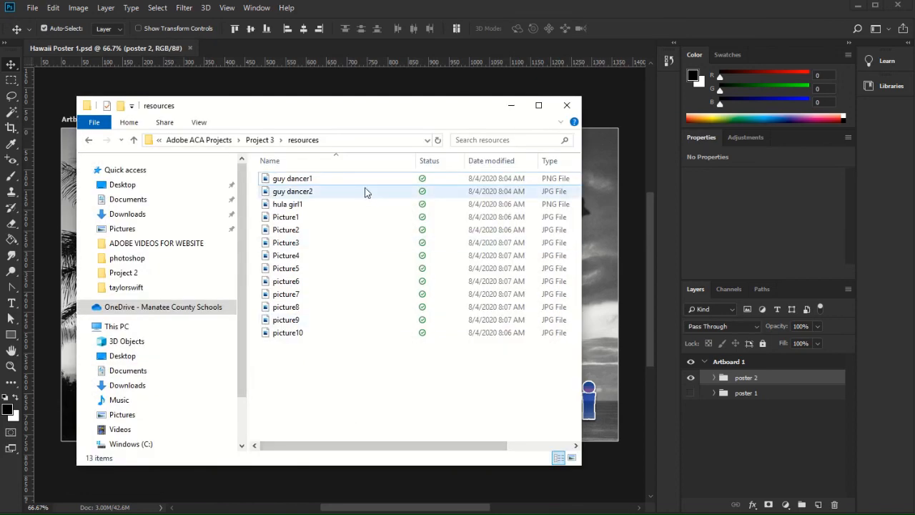
click(259, 141)
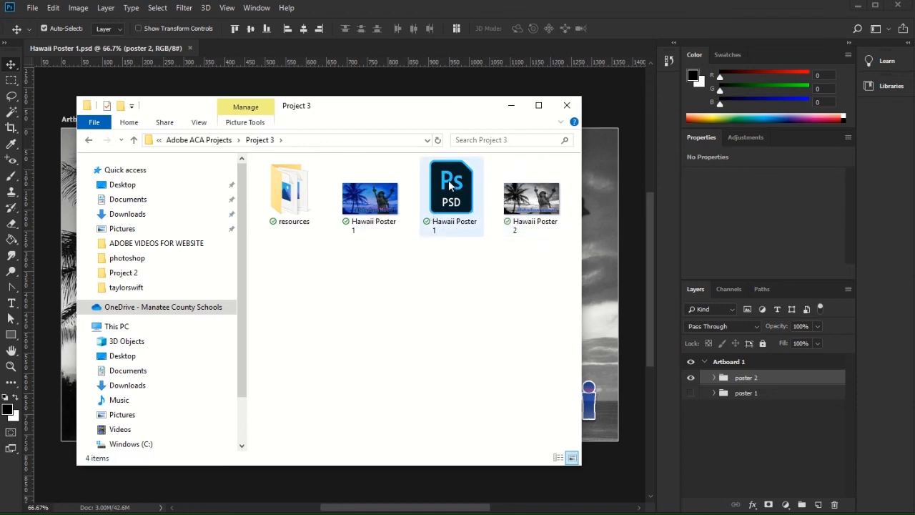
click(370, 208)
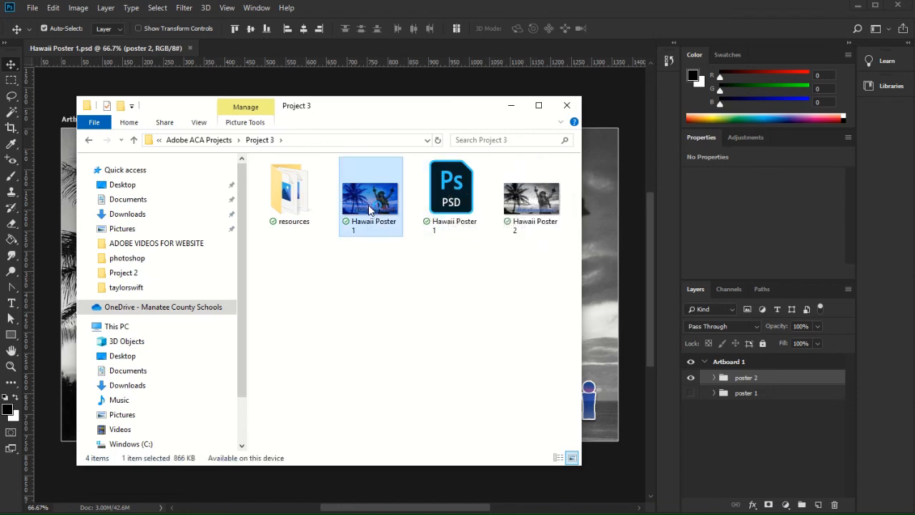
double_click(369, 207)
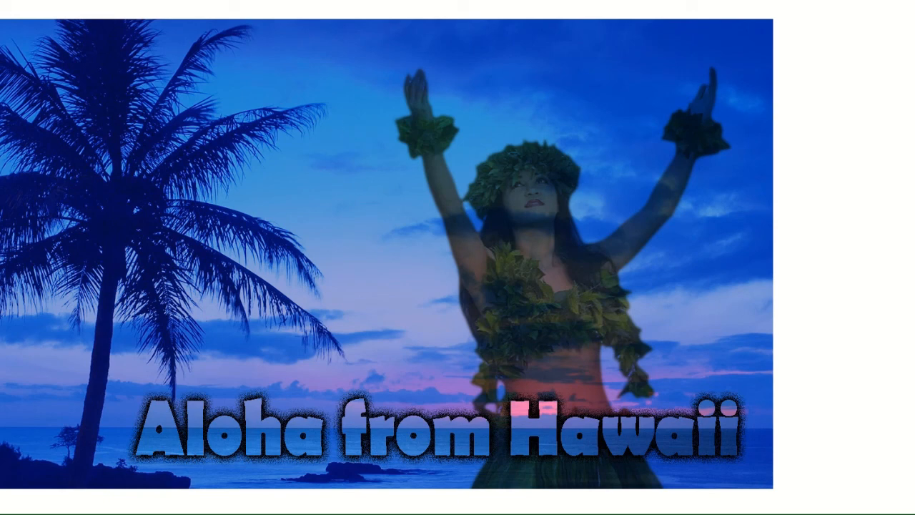
key(alt+F4)
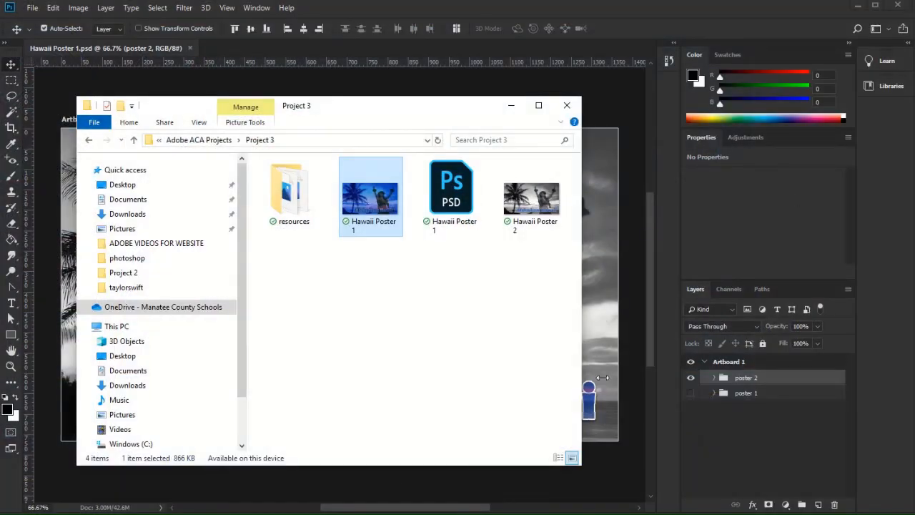
click(381, 368)
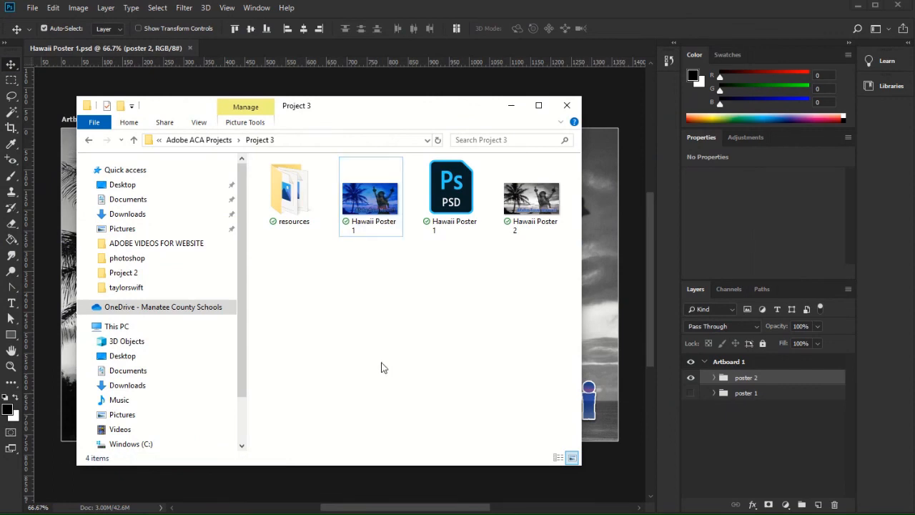